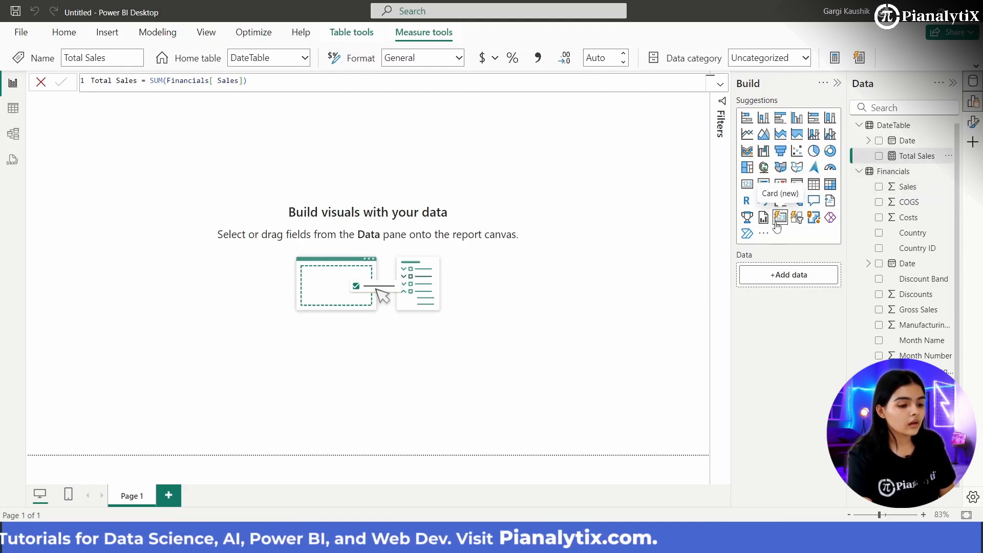
Place a table visual near the middle of the report canvas and add the Total Sales measure to it
left_click(814, 184)
left_click_drag(59, 185, 265, 288)
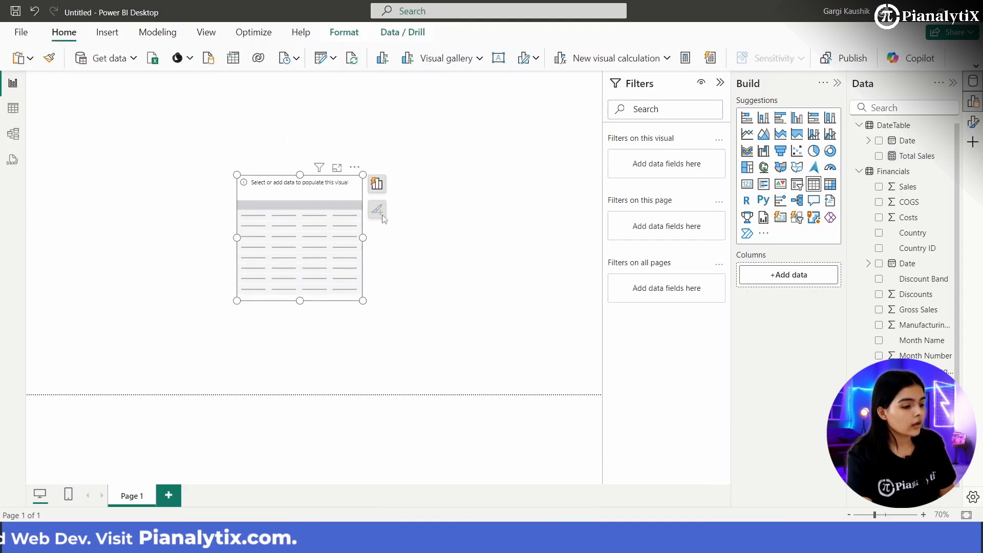
left_click_drag(924, 162, 358, 260)
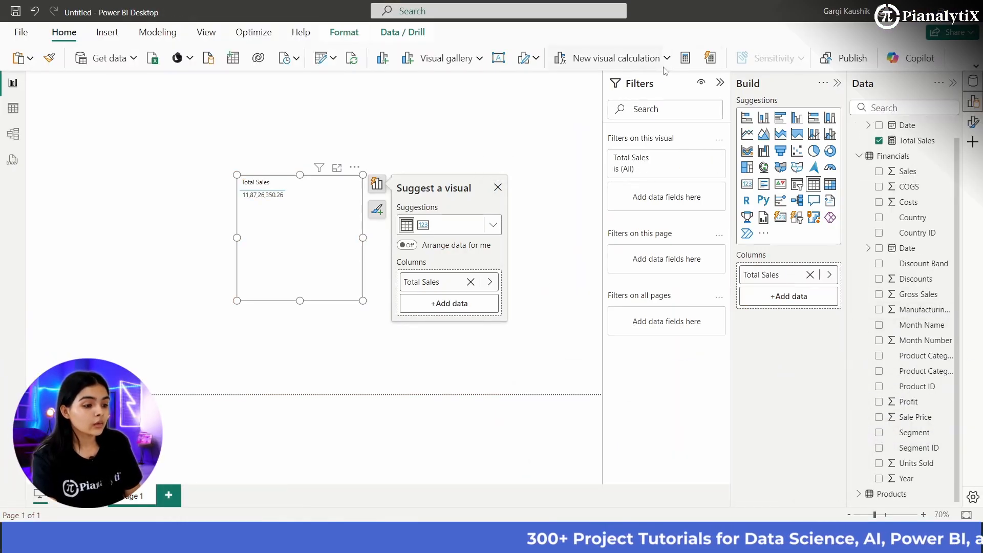
Create a new measure in DateTable and name it Germany Sales
left_click(685, 58)
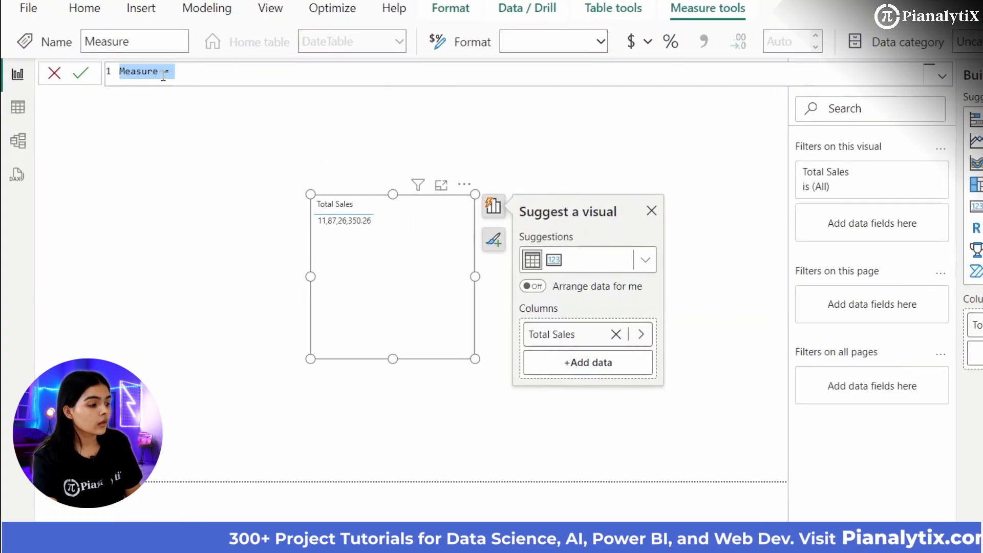
left_click(162, 74)
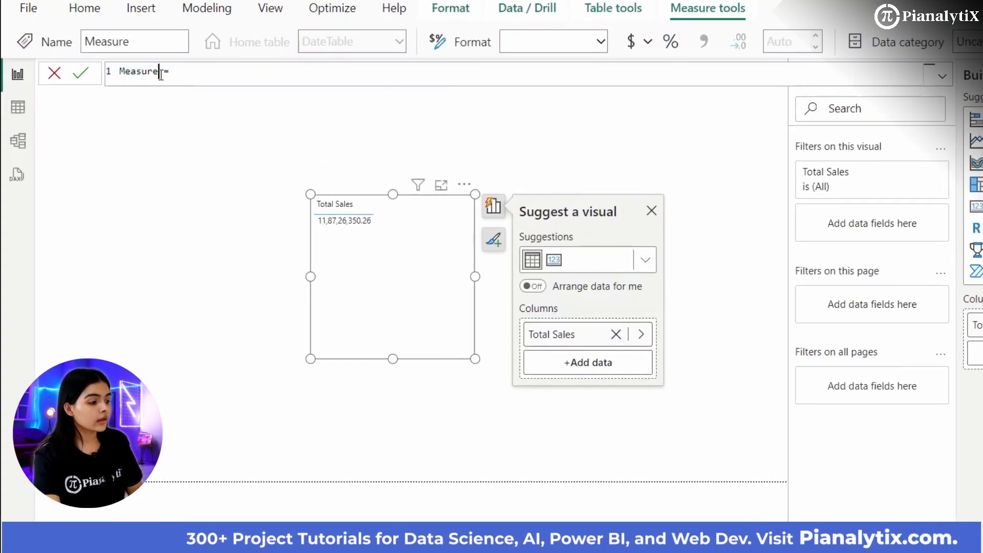
key("BackSpace")
key("BackSpace")
key("BackSpace")
key("BackSpace")
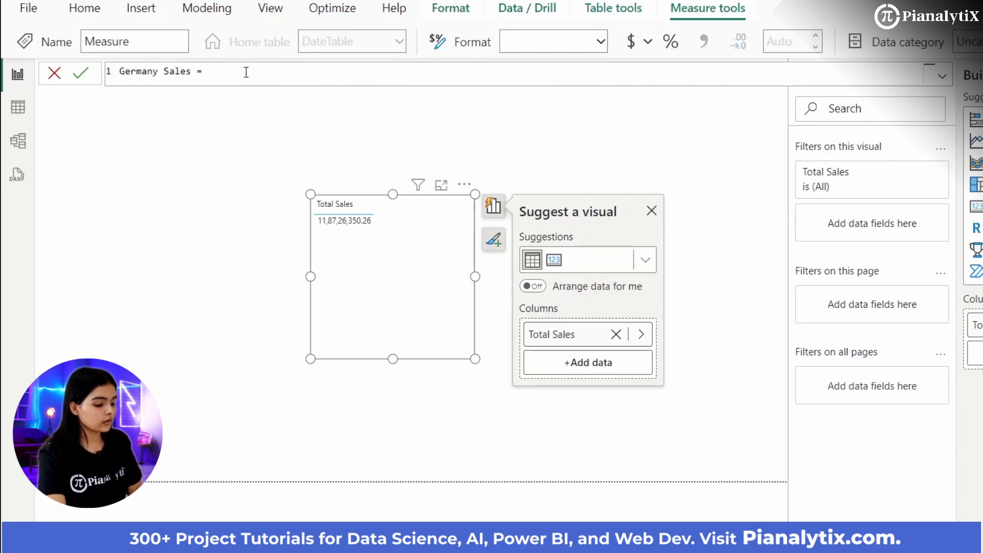
Define Germany Sales as CALCULATE of [Total Sales] with the filter Financials[Country]="Germany"
type("Calcu")
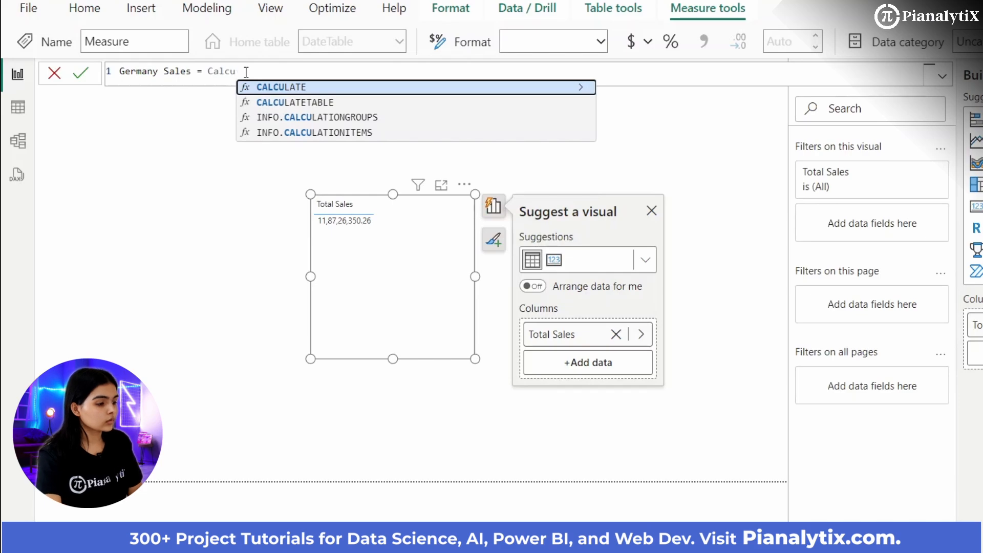
left_click(274, 88)
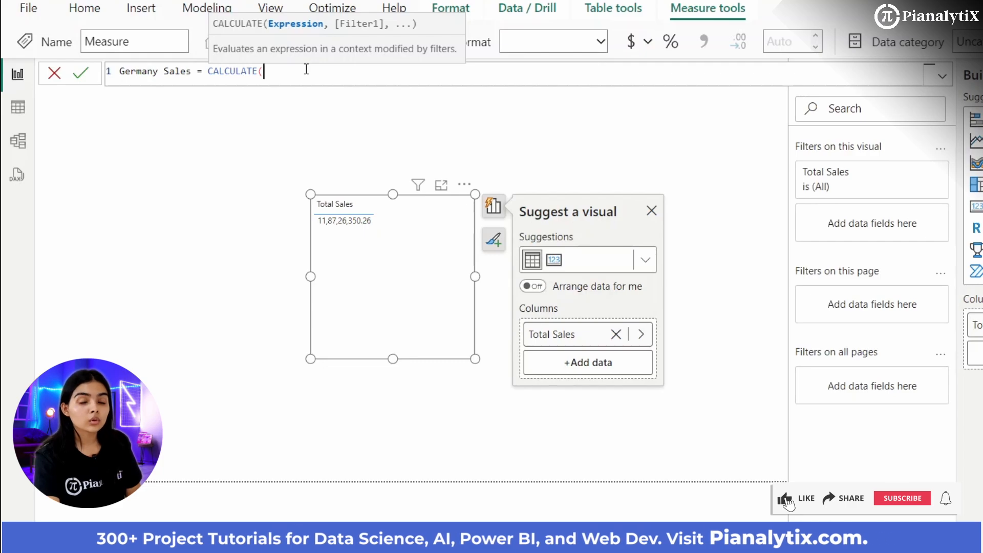
type("Tota")
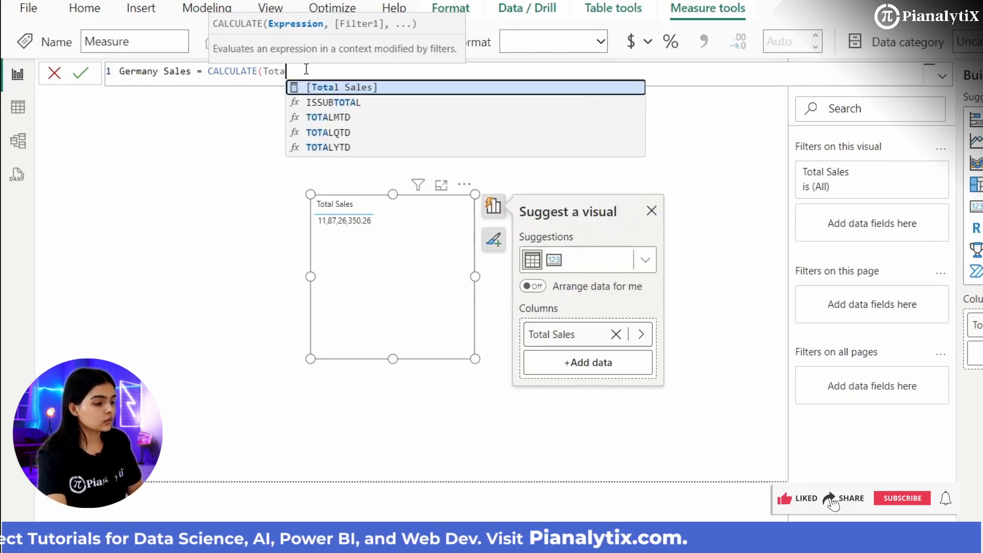
left_click(324, 88)
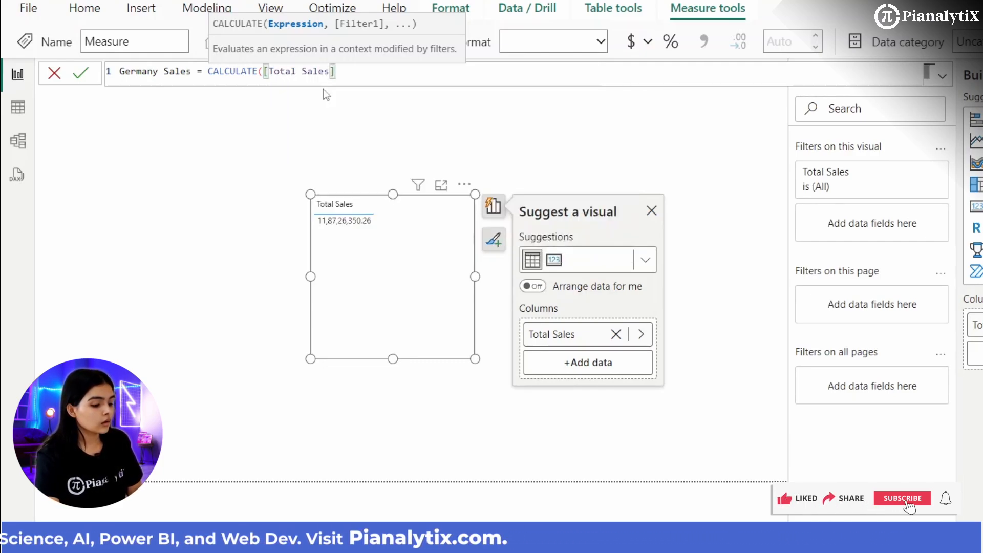
type(",countr")
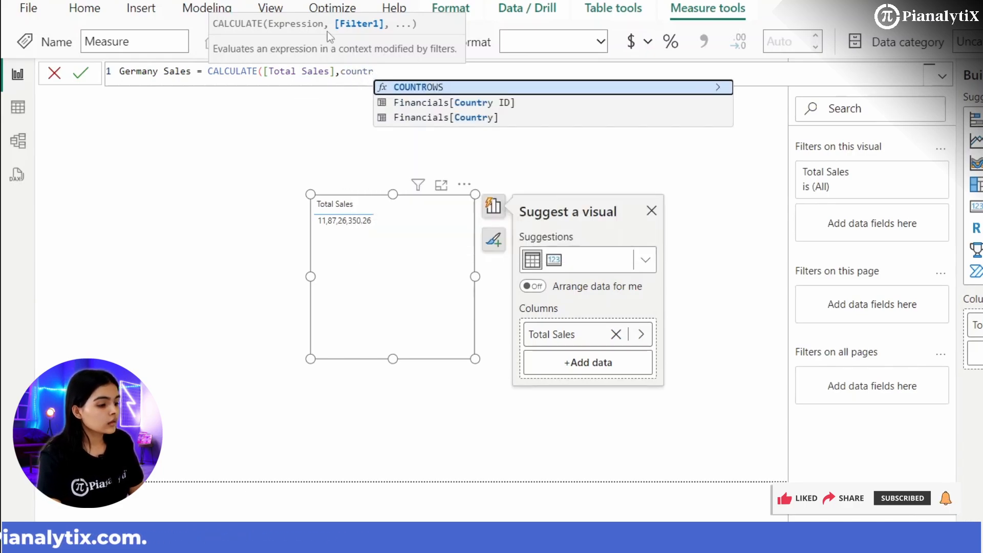
left_click(449, 116)
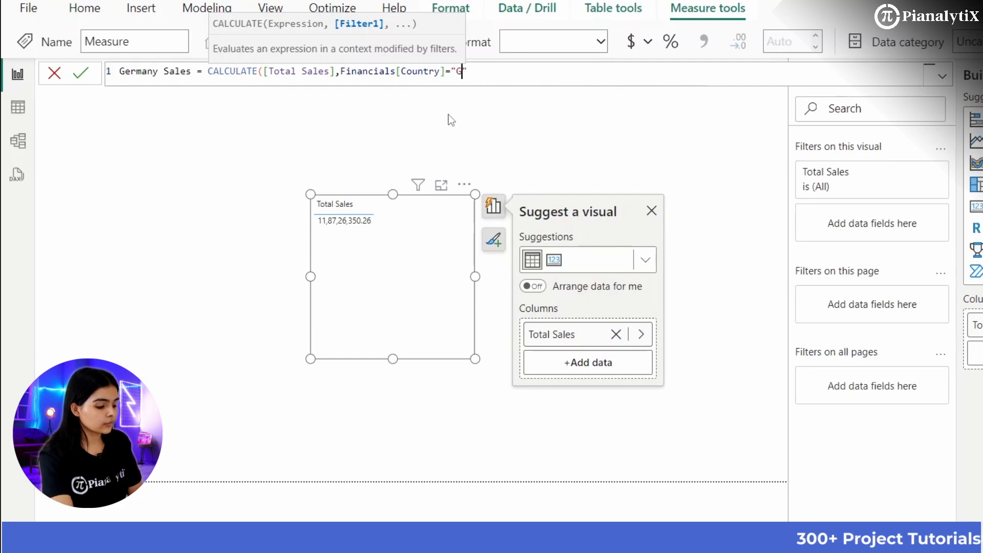
type("=\"Germany\"")
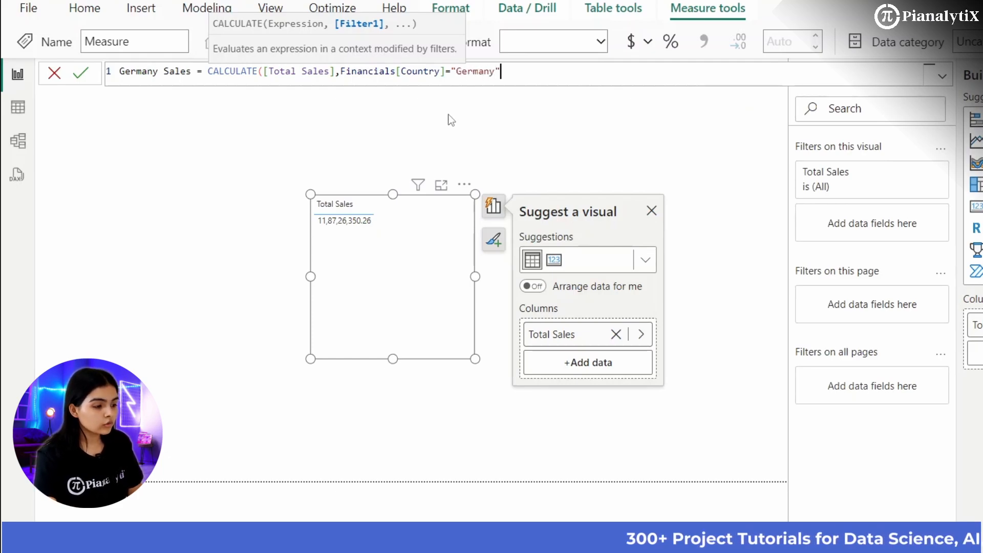
Complete the Germany Sales formula with a second filter, Financials[ Sales]<10000, and add the measure to the table visual
type(",")
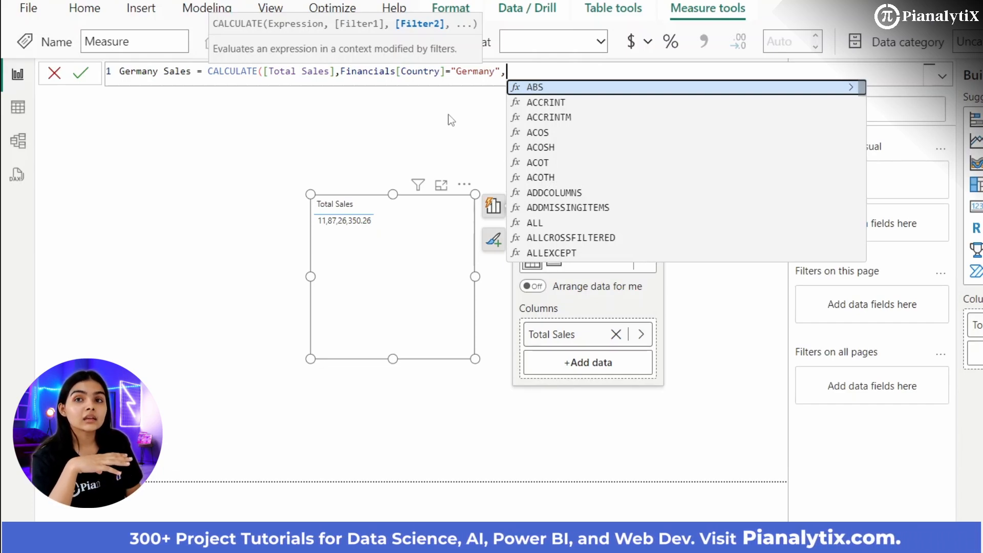
type("sales")
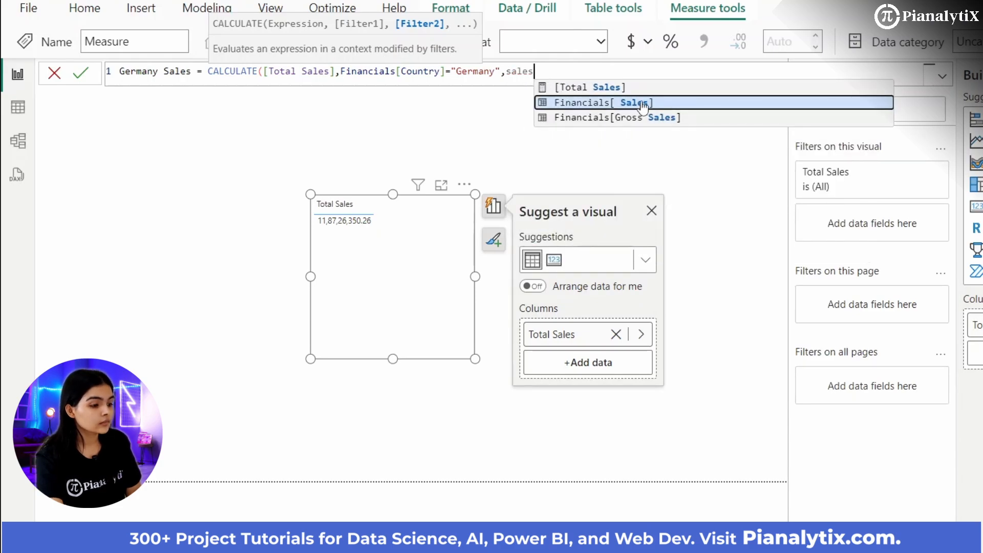
left_click(643, 105)
type("<")
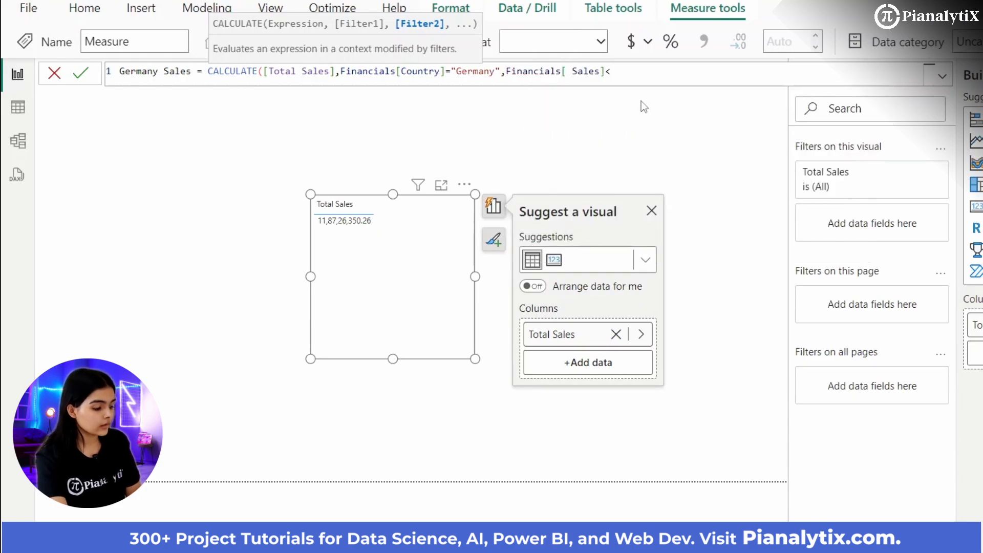
type("10000")
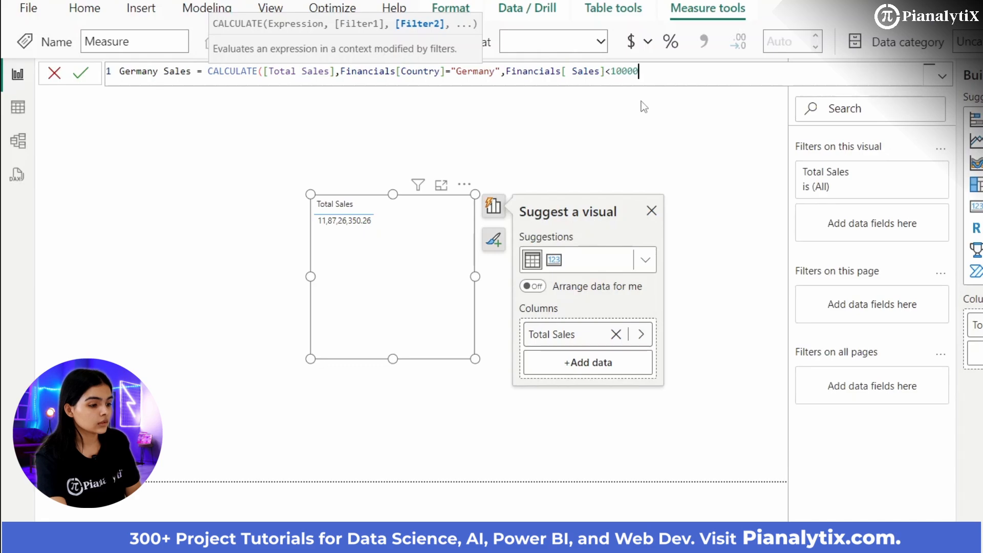
type(")")
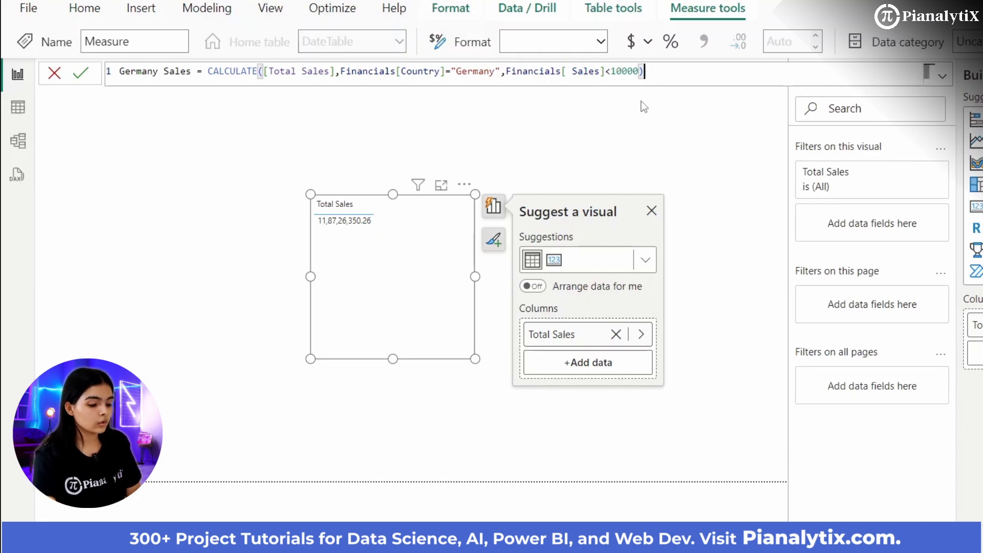
key("Return")
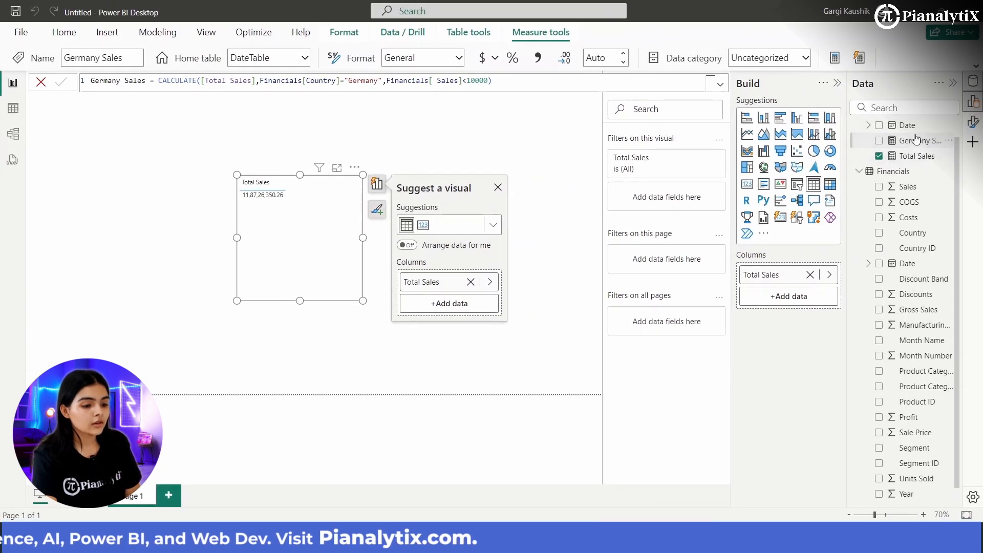
left_click_drag(918, 140, 308, 233)
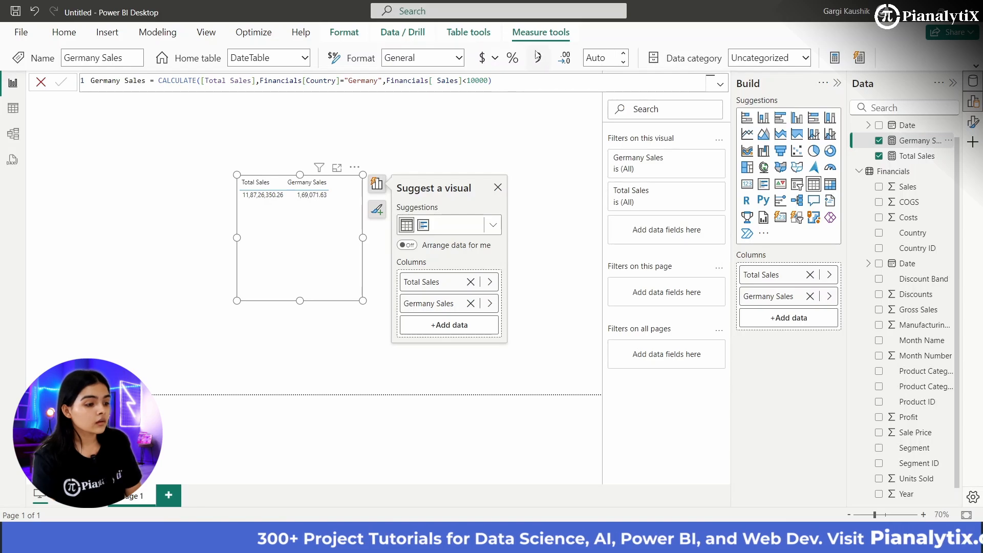
Create a new measure named Germany Sales < 10k that starts with Calculate([Total Sales]
left_click(65, 35)
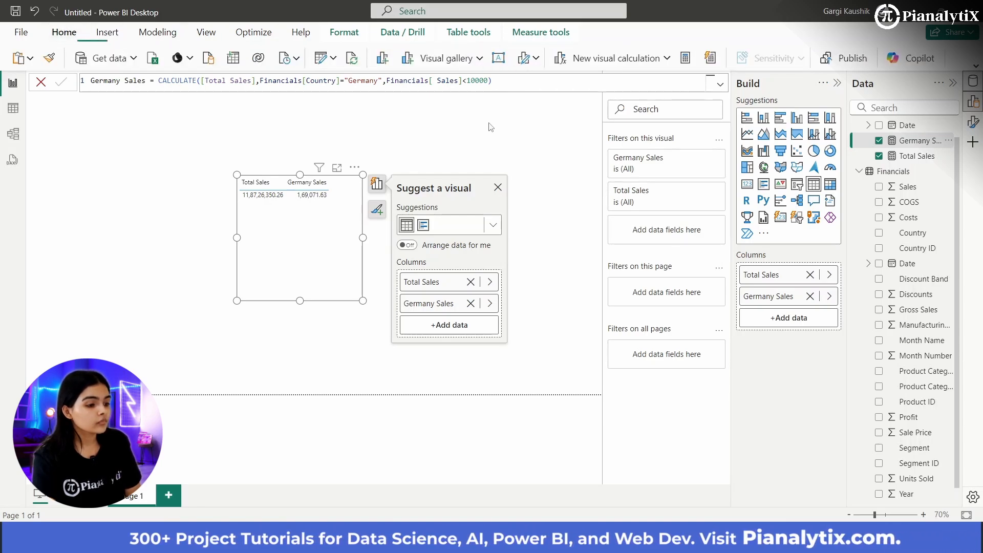
left_click(688, 58)
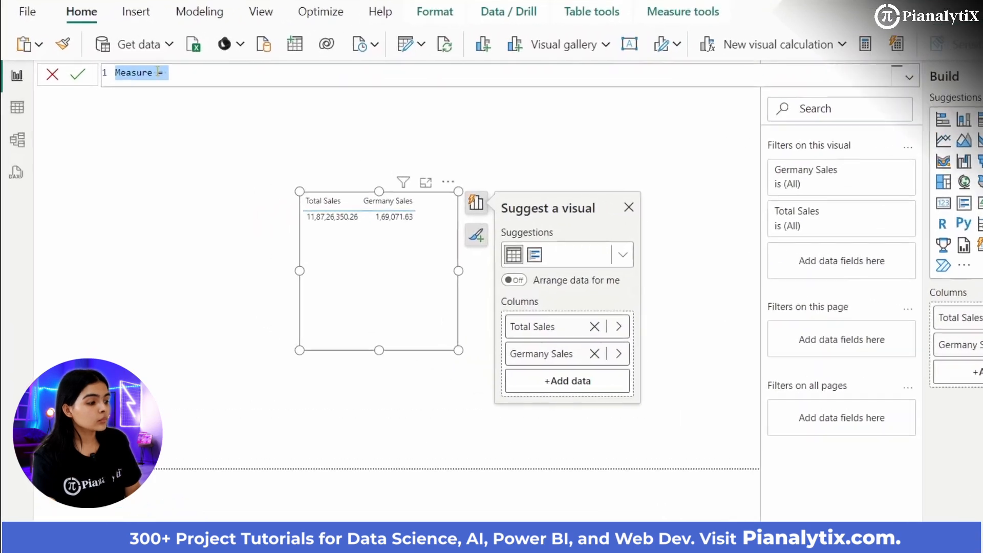
left_click(158, 72)
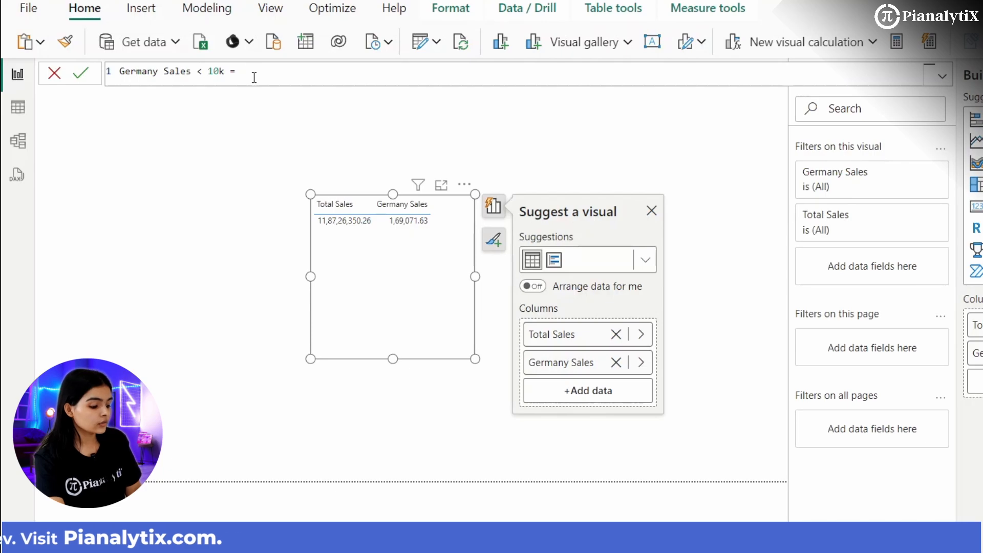
type("Calculate")
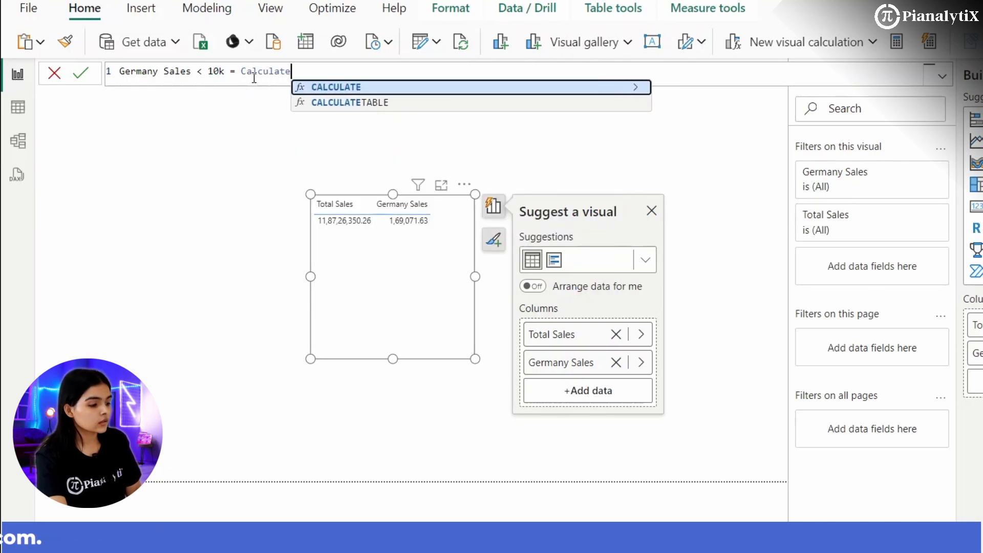
type("(tota")
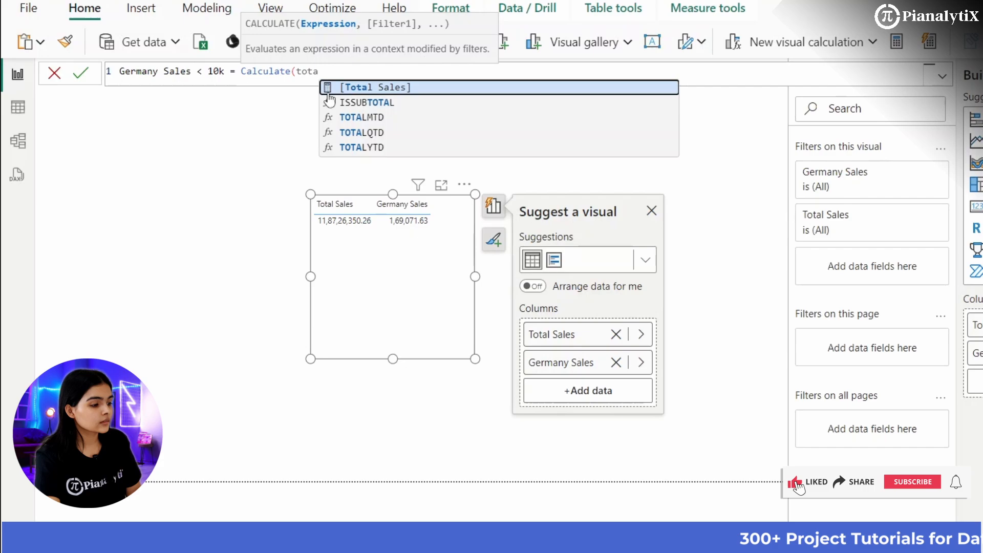
key("Tab")
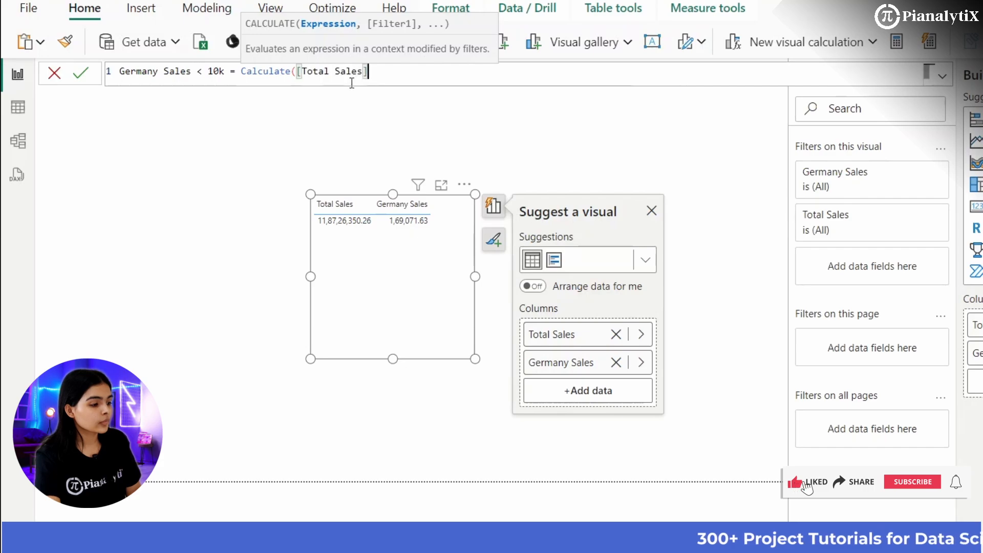
Add a FILTER function over the Financials table as the filter argument of Calculate
type(",FIl")
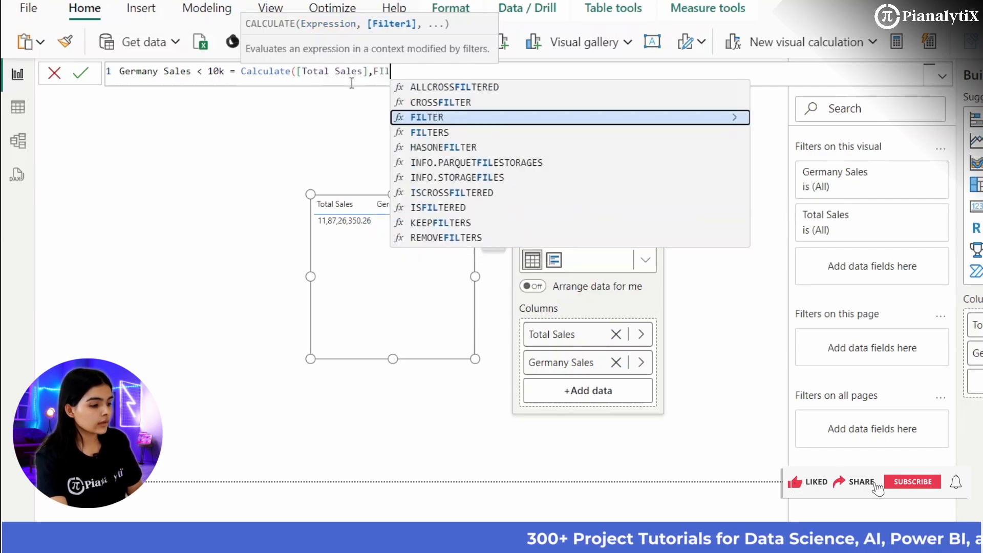
left_click(483, 116)
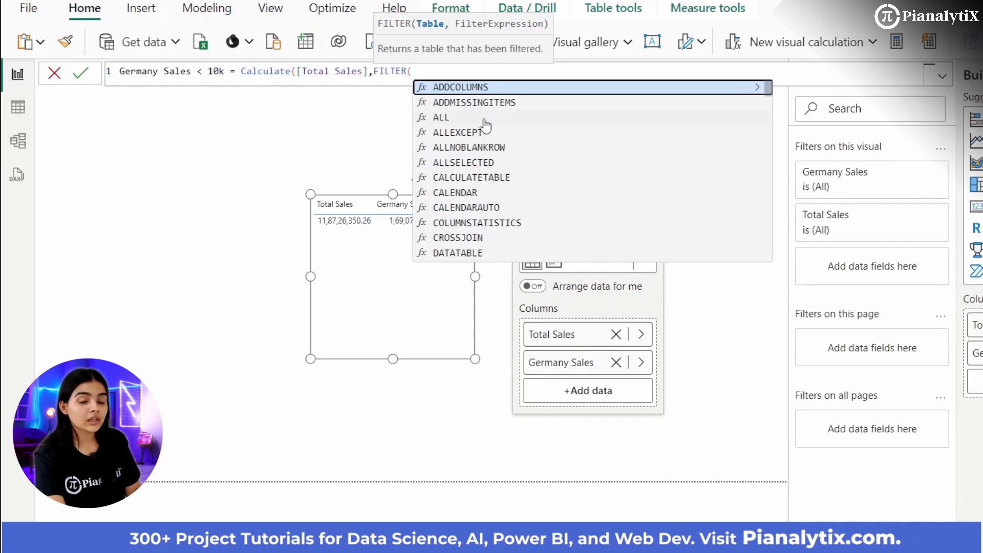
type("Fina")
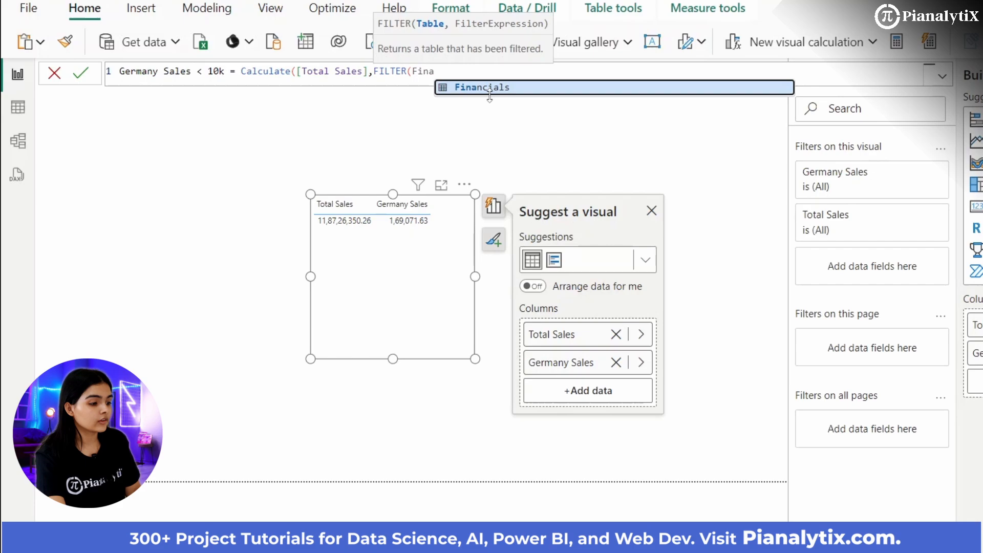
left_click(489, 88)
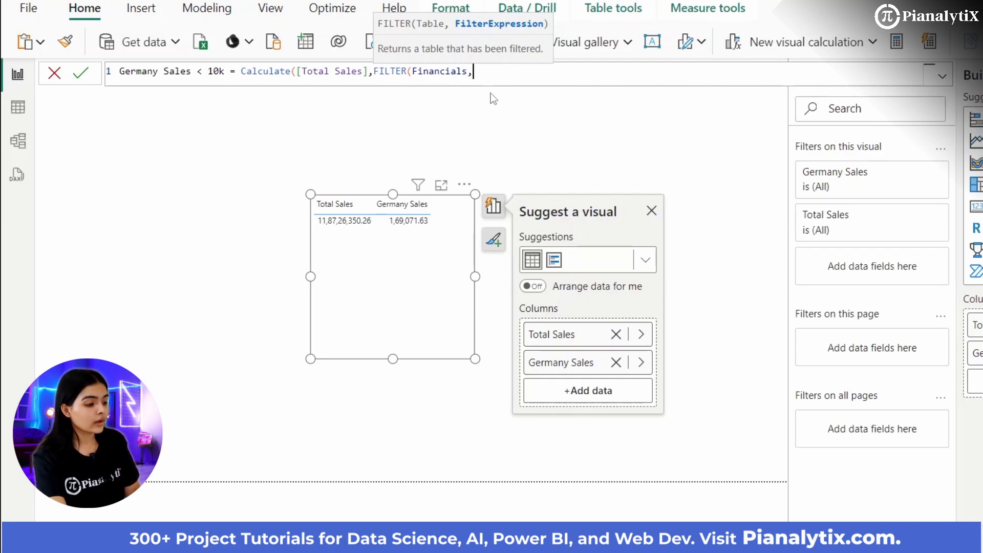
Start an AND condition inside FILTER with Financials[Country]="Germany" as its first argument
type("AND(")
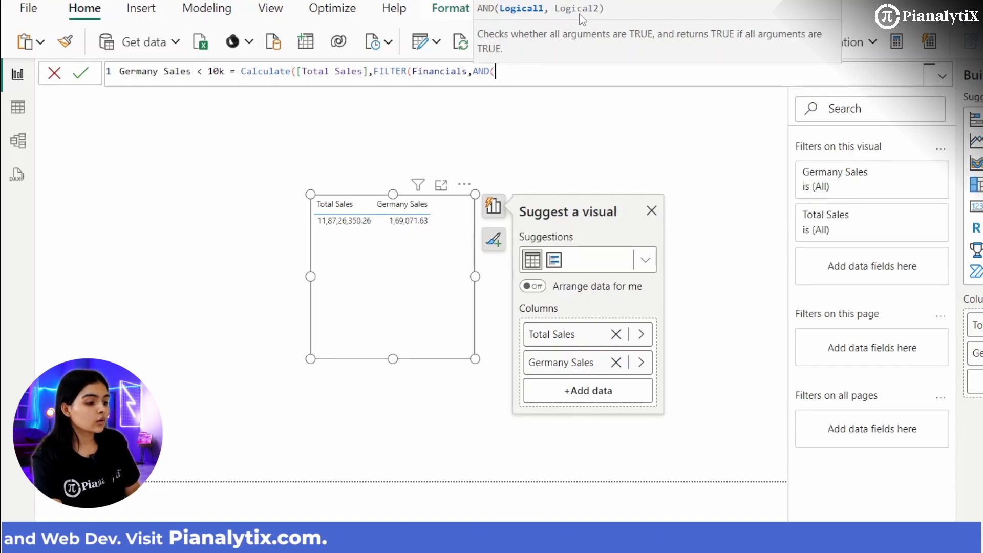
type("country")
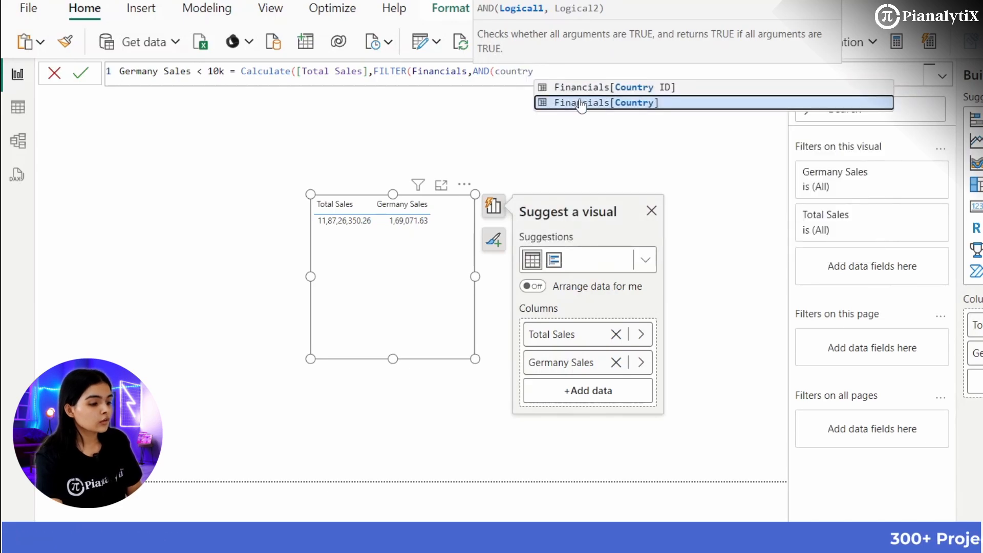
left_click(581, 104)
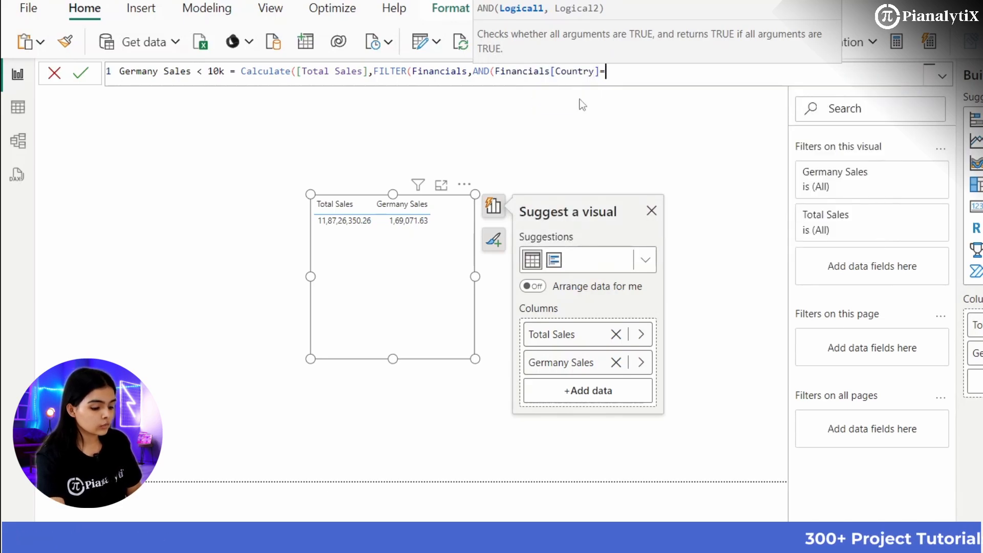
type("=\"")
type("Germ")
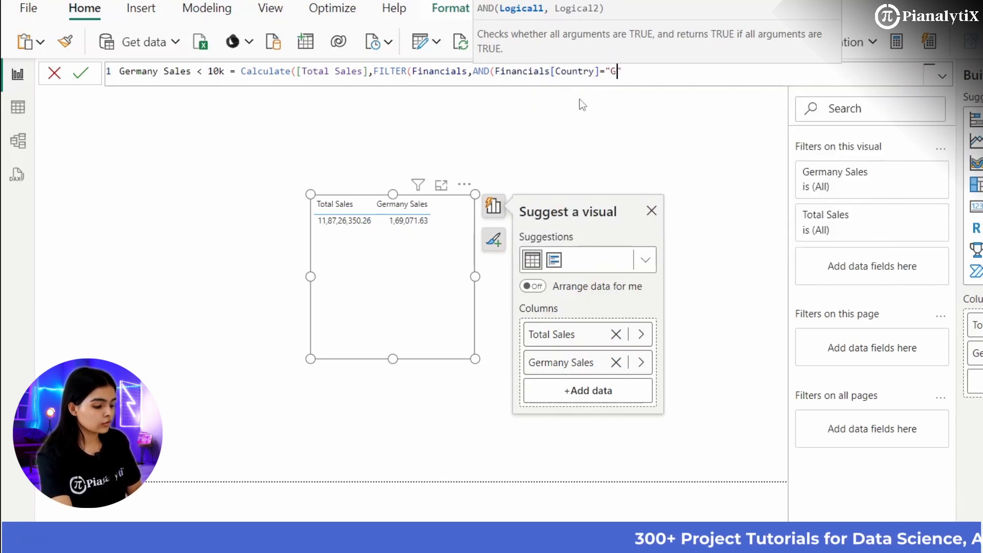
type("any\",")
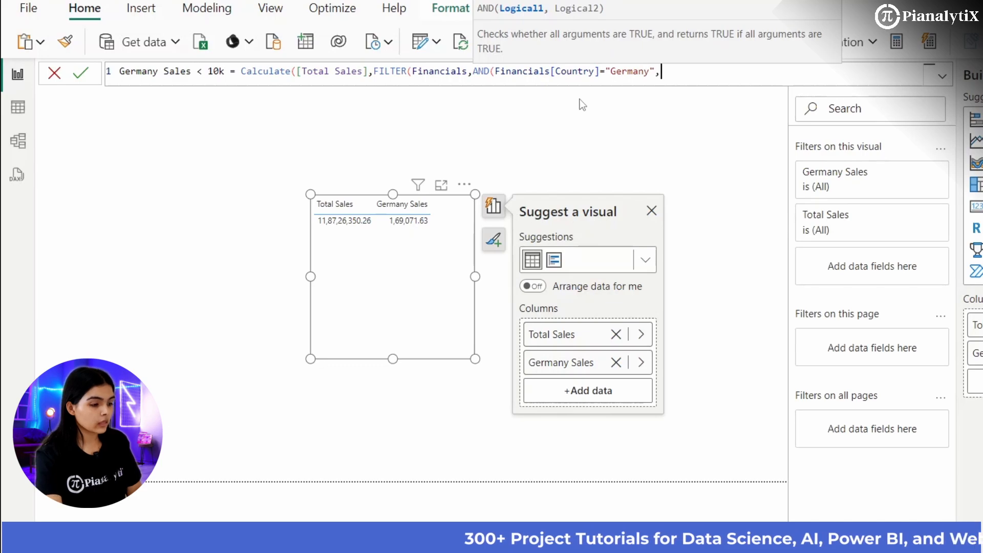
Complete the formula with Financials[ Sales]<10000 as the second AND condition, and add the Germany Sales < 10k measure to the table visual
type("Financials")
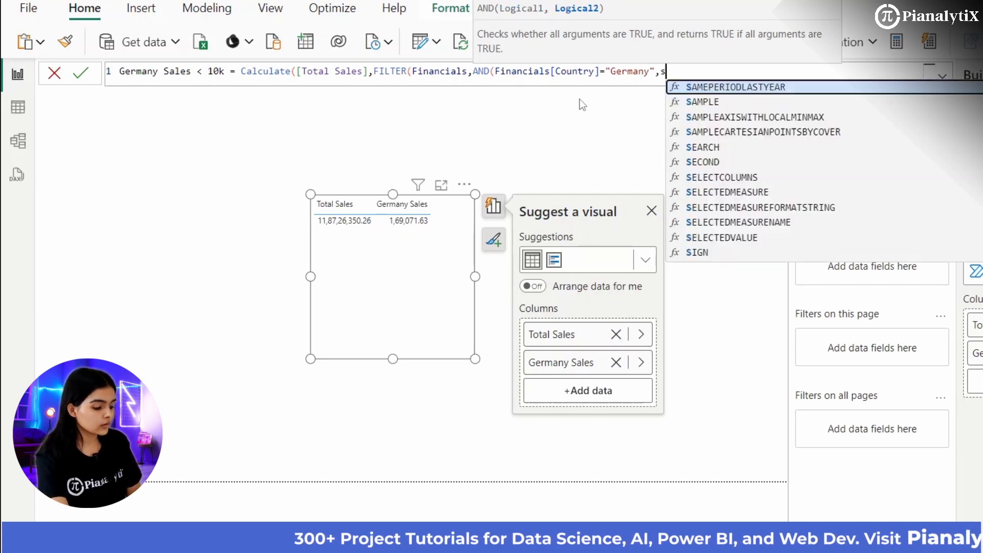
type("[ Sales")
left_click(700, 116)
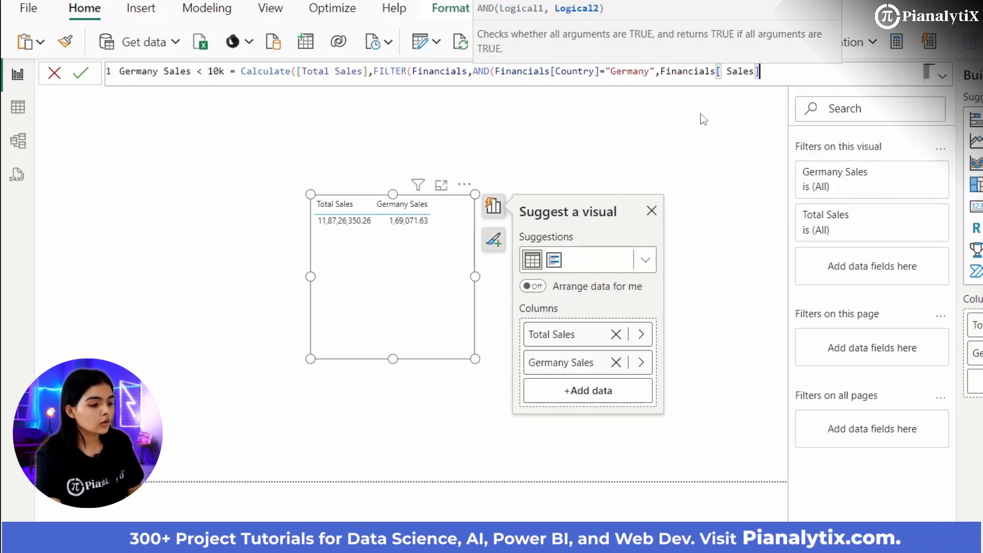
type("<10")
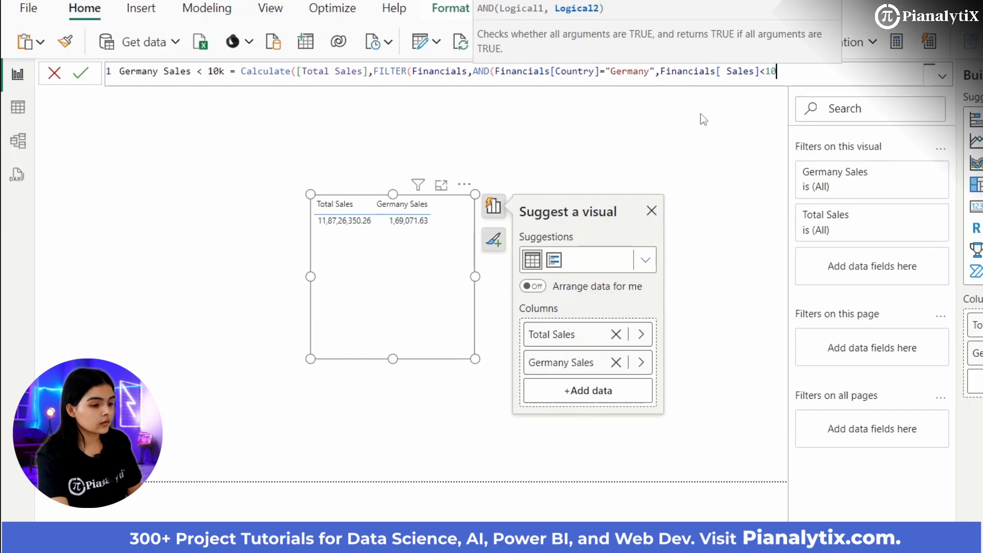
type("000)")
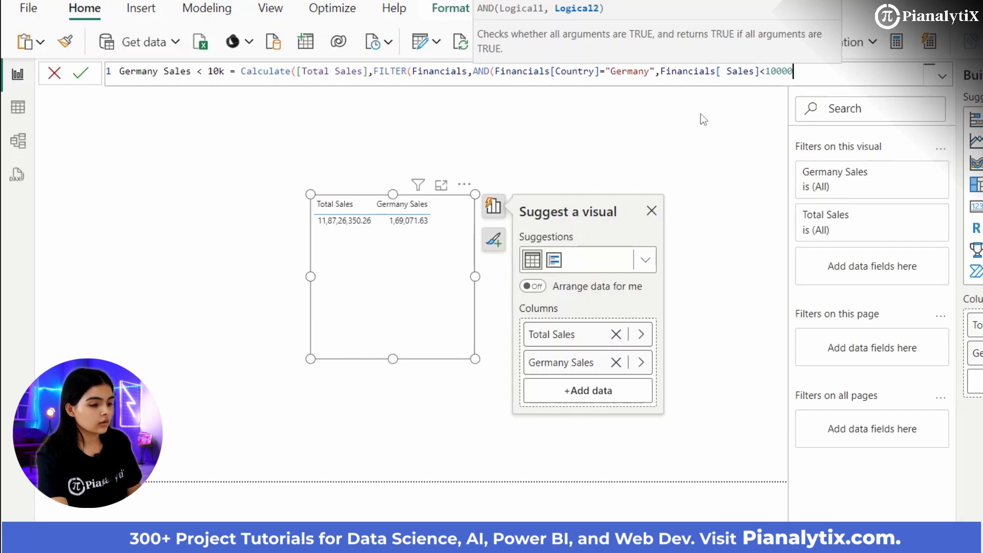
type(")")
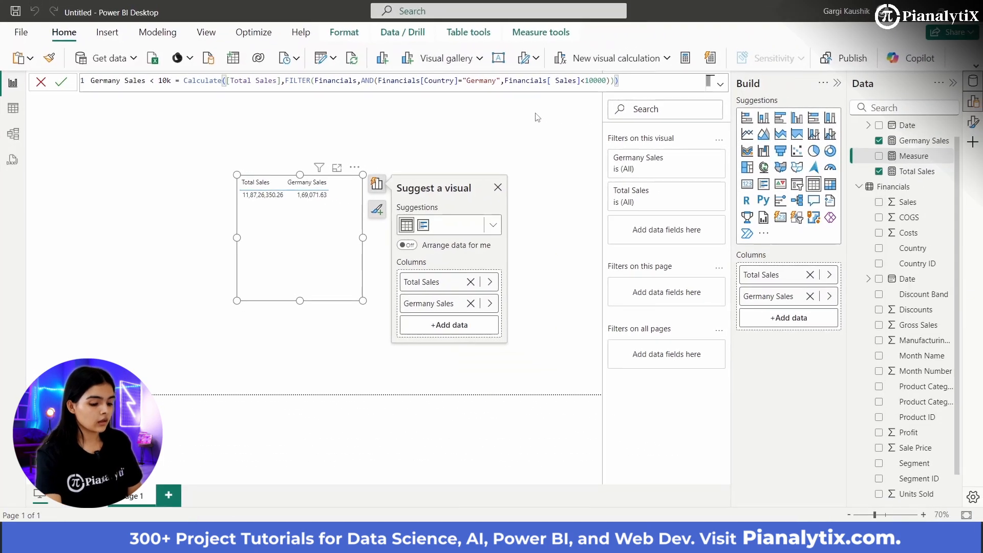
key("Return")
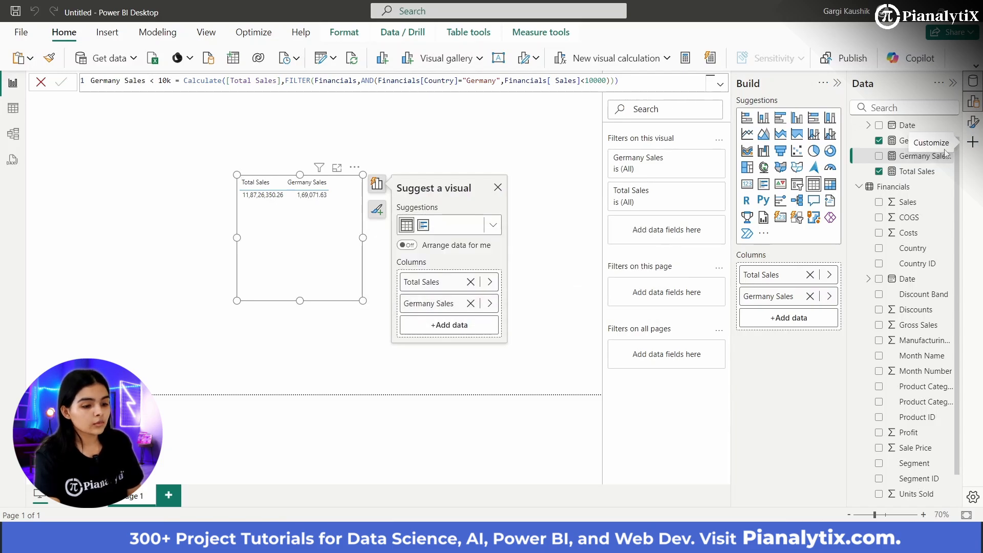
left_click_drag(690, 190, 362, 240)
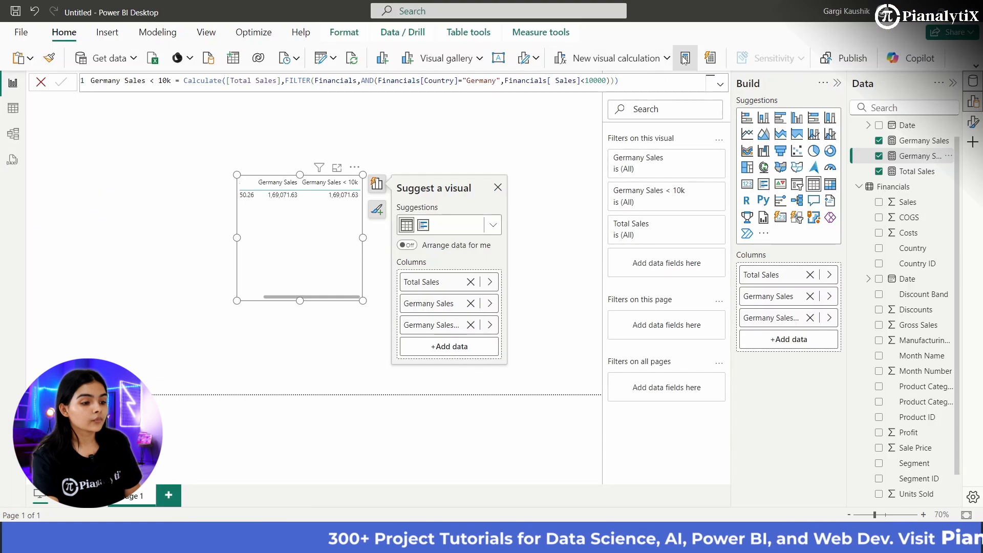
Create a measure Count = count(Financials[Country ID]) and add it to the table visual
left_click(685, 58)
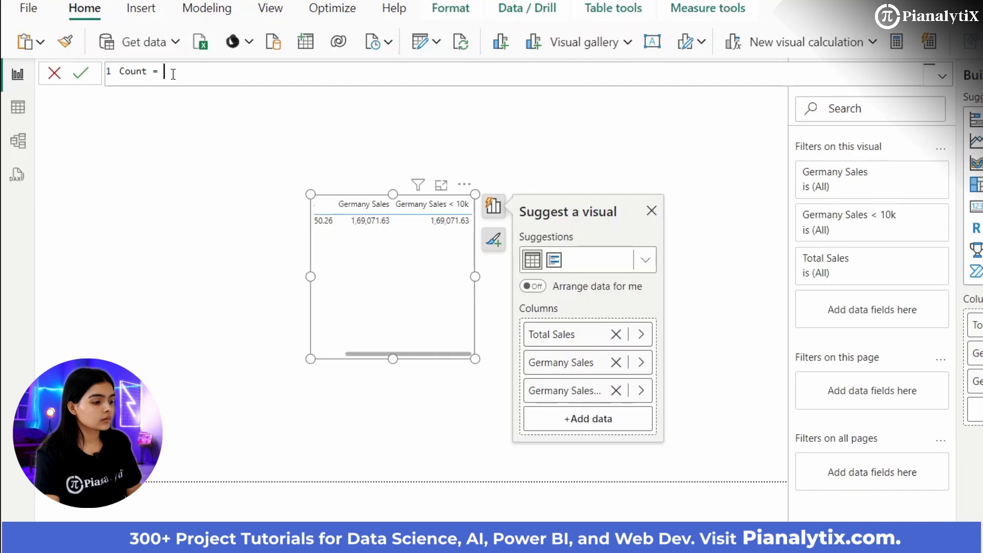
type("count(")
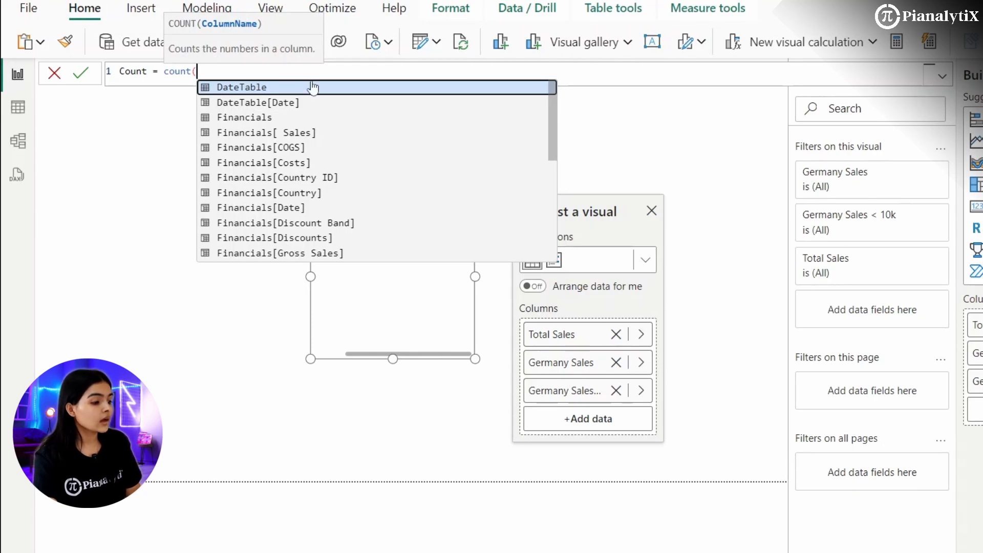
left_click(327, 179)
type(")")
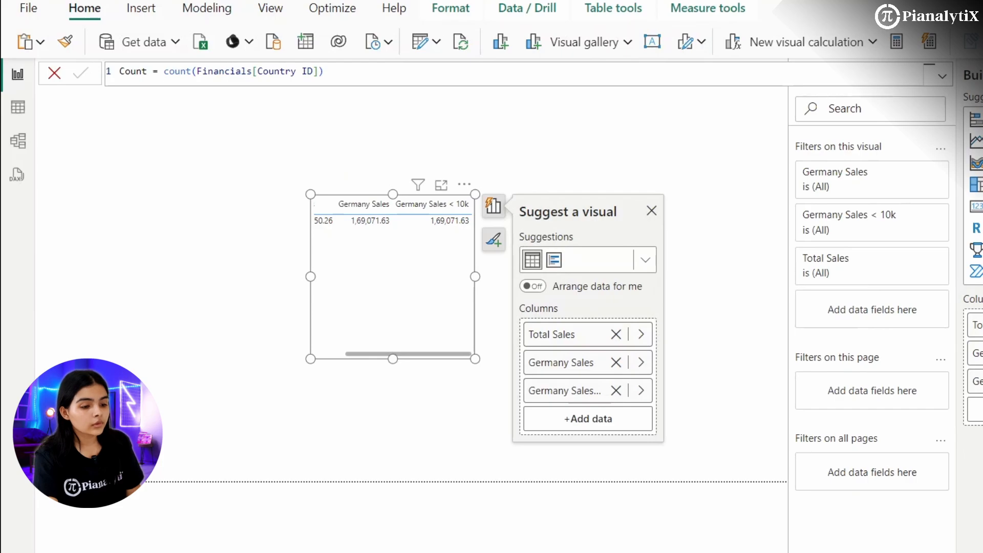
left_click_drag(980, 292, 507, 292)
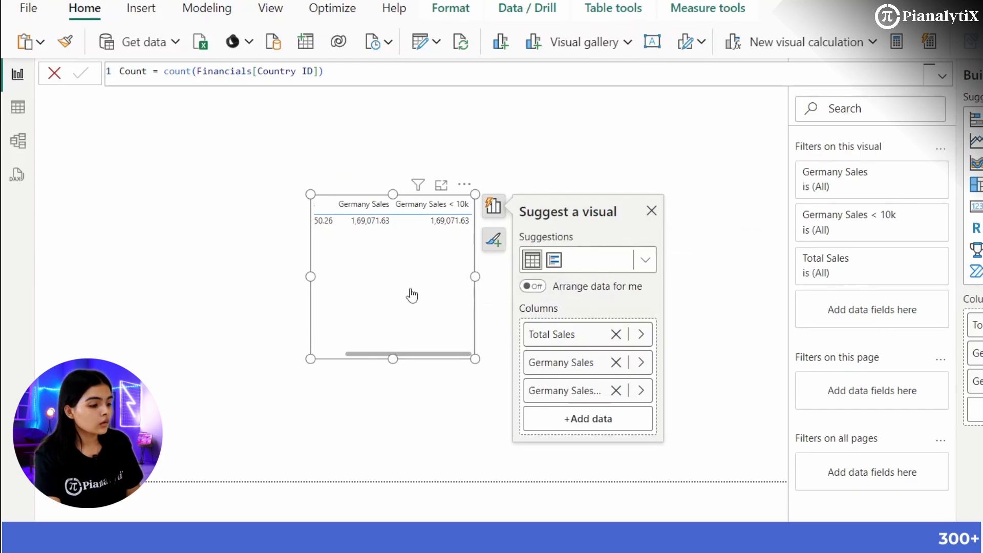
scroll(412, 296, "right", 2)
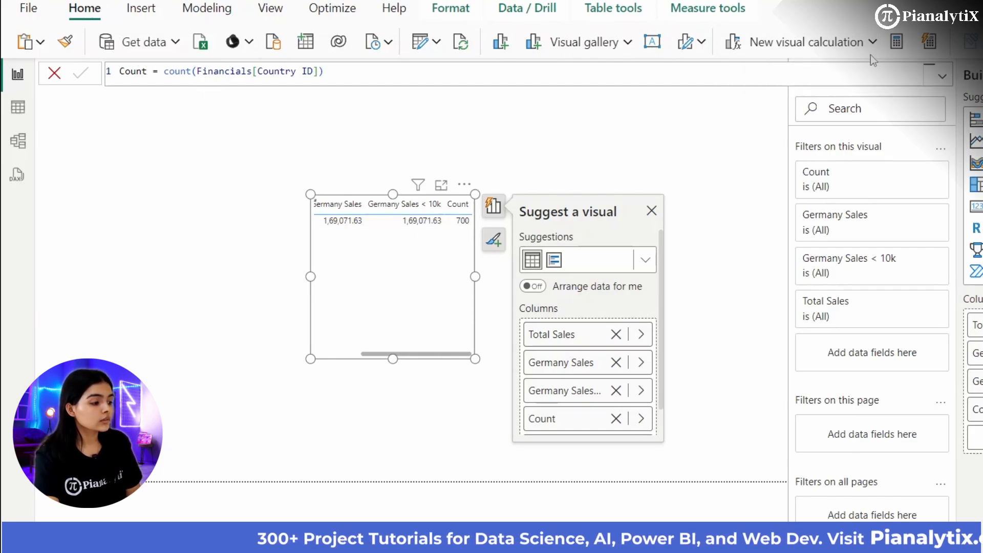
Create a new measure named CountRows that starts with the countrows function
left_click(897, 41)
key("ctrl+a")
key("BackSpace")
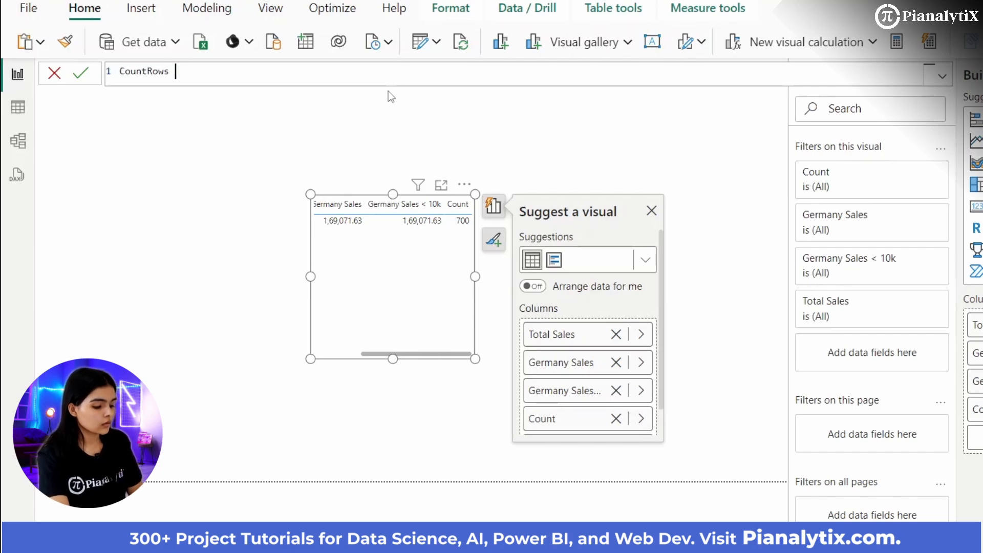
type("CountRows = count")
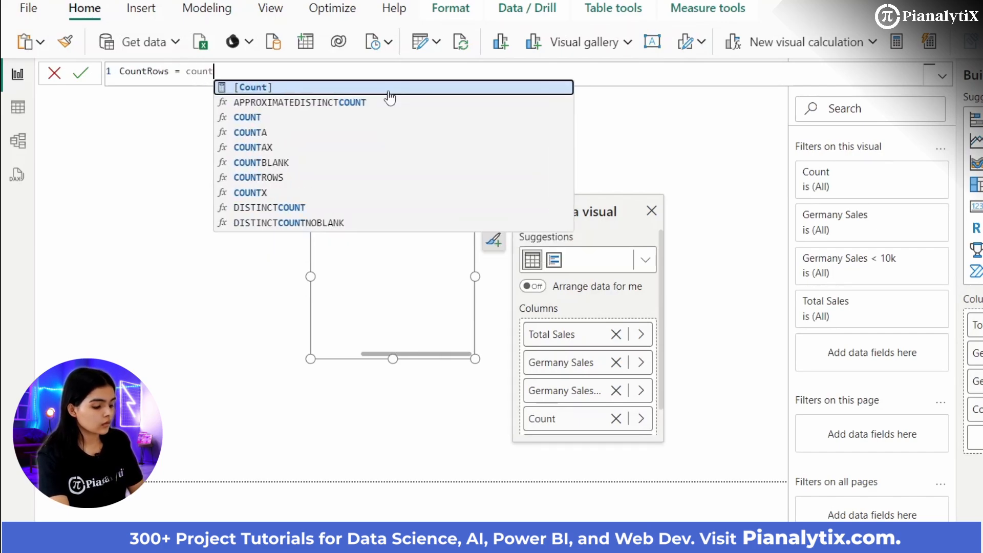
type("rows")
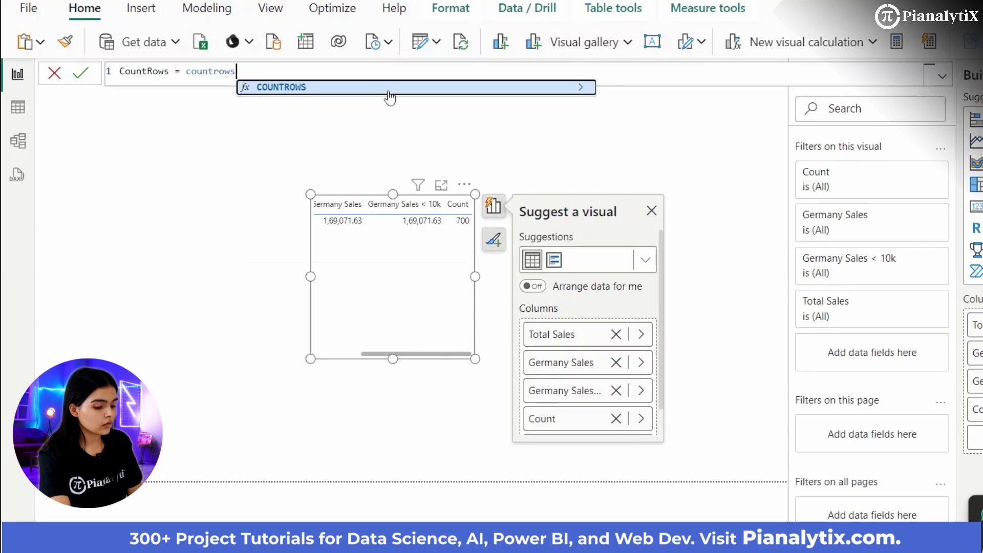
type("(")
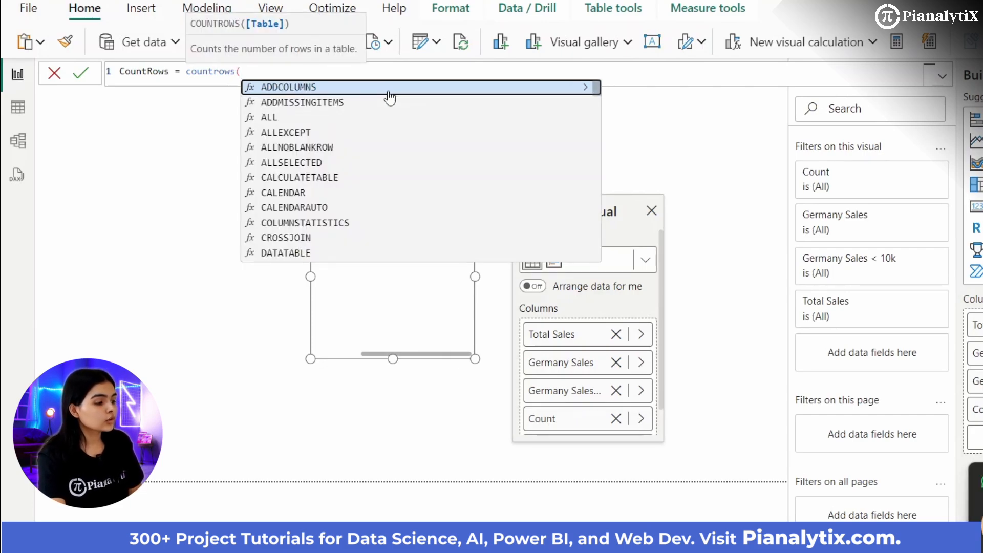
Complete CountRows with the Financials table as its argument and add the measure to the table visual
type("f")
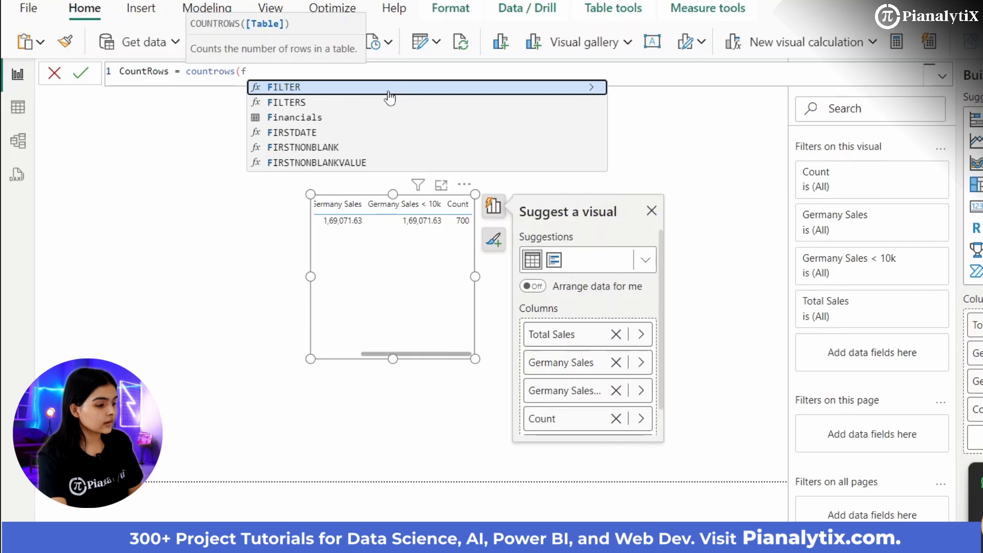
type("i")
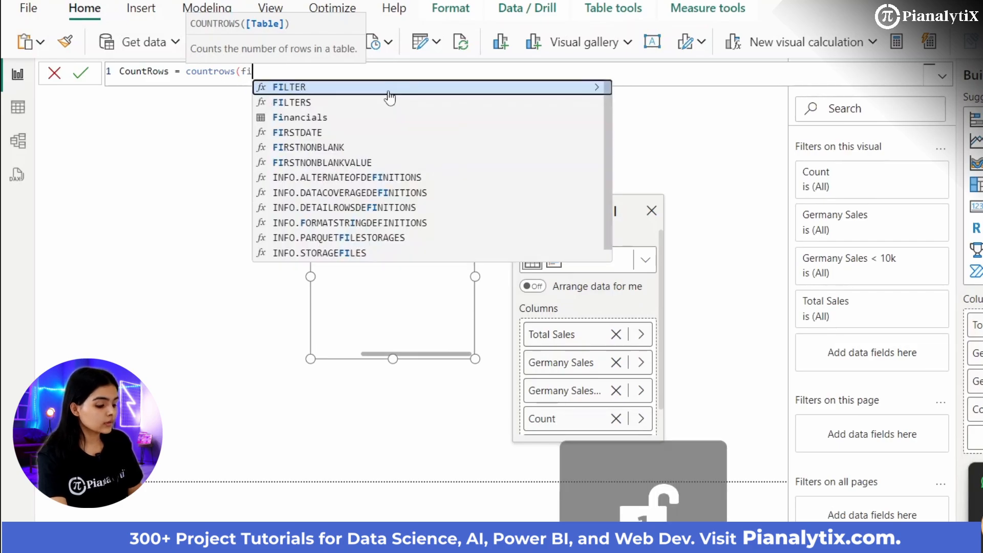
type("nancia")
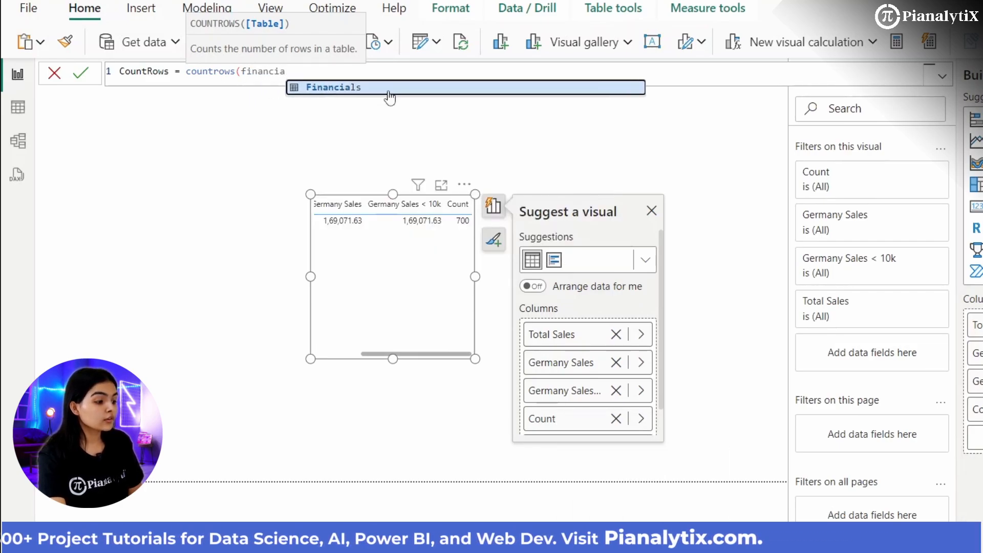
left_click(389, 97)
type(")")
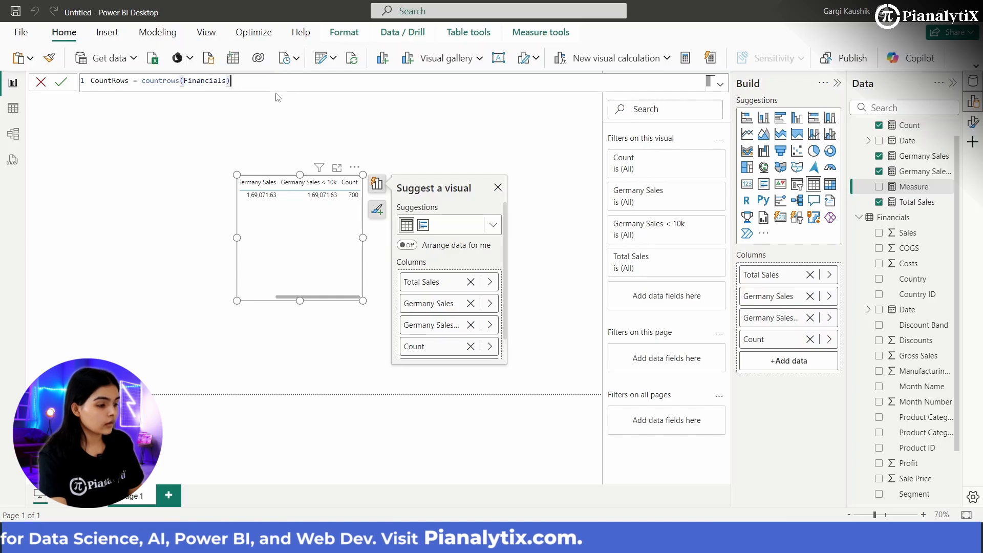
key("Return")
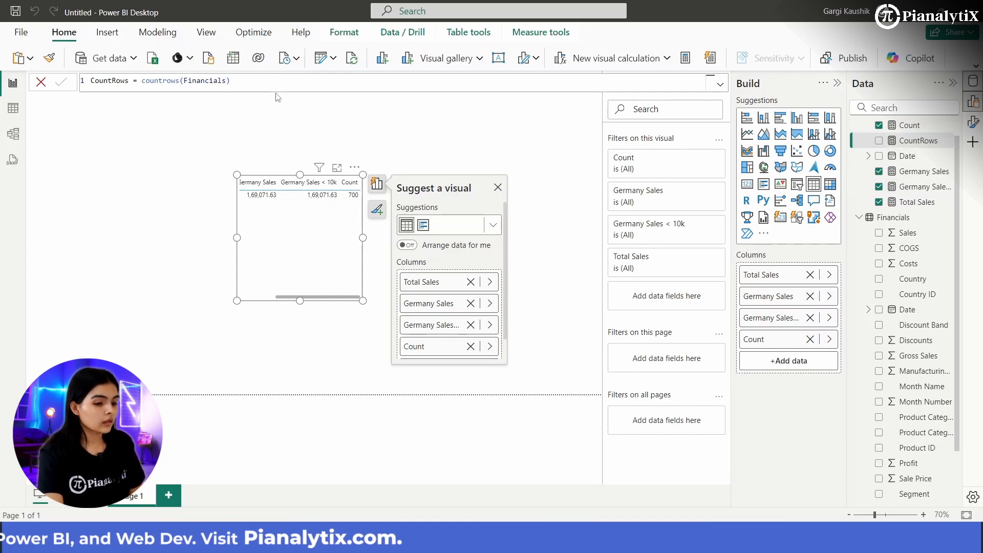
left_click_drag(916, 141, 352, 237)
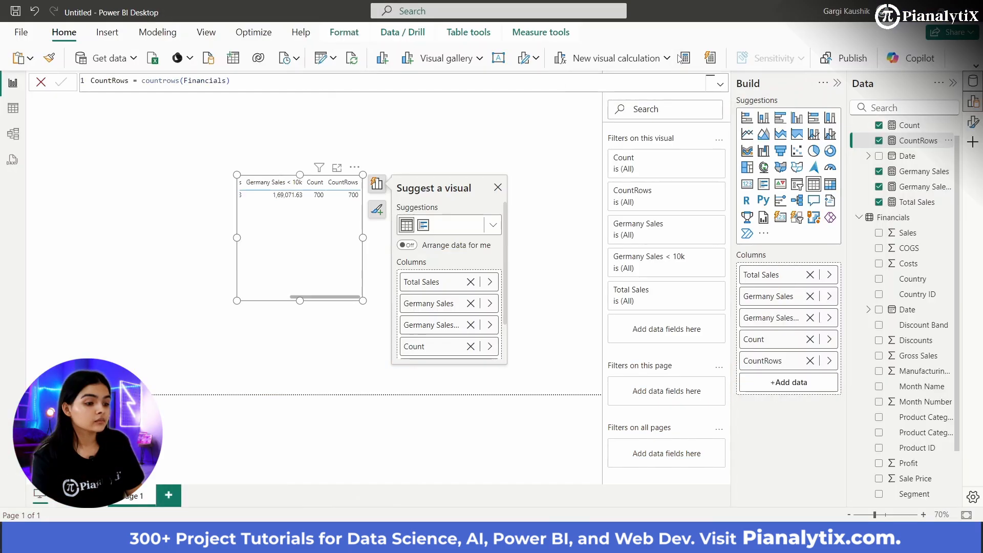
Open the Financials table in Table view and add a new calculated column named Related
left_click(681, 58)
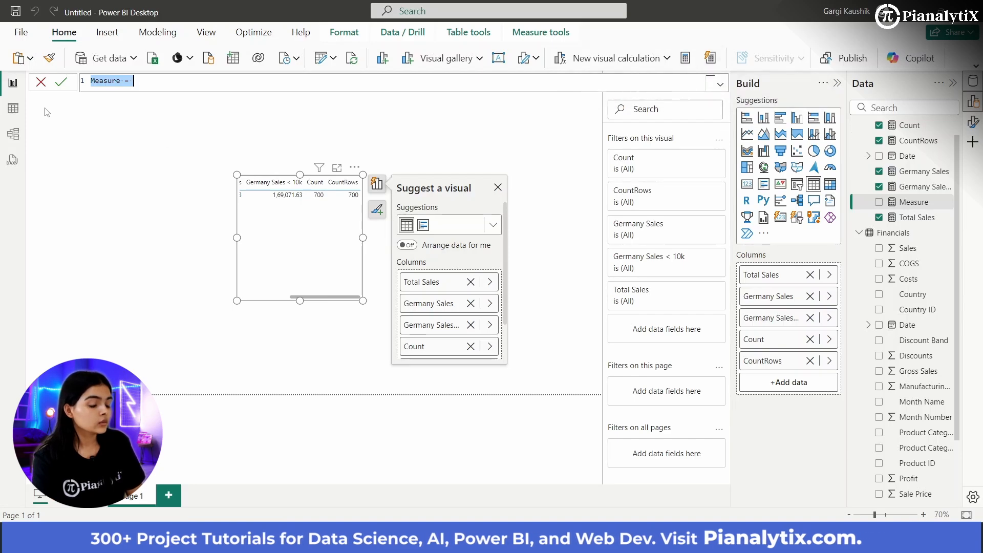
left_click(14, 108)
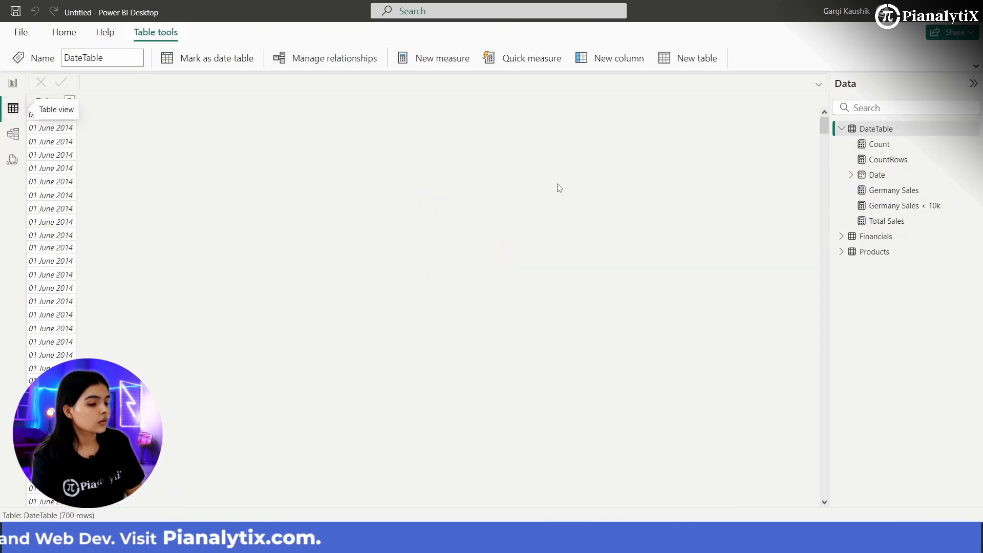
left_click(843, 128)
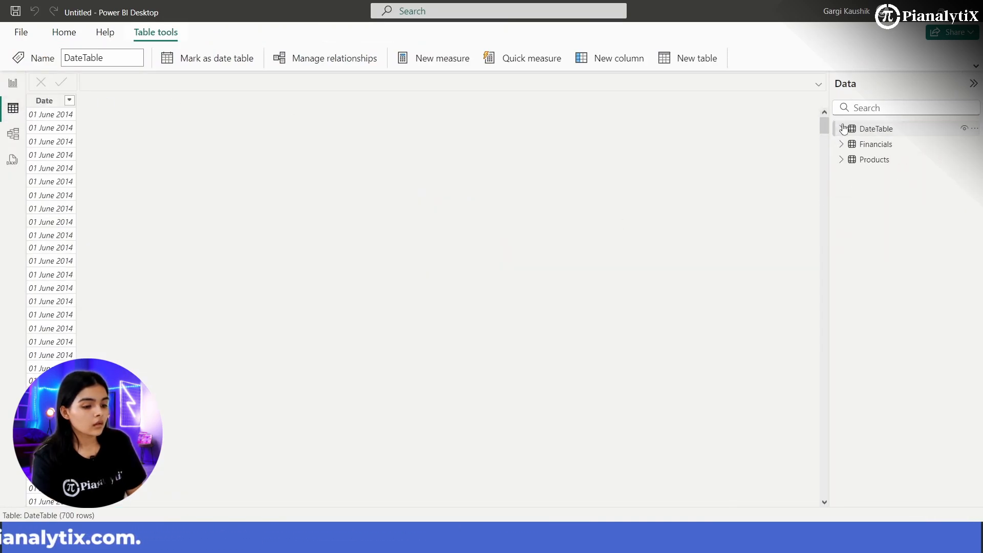
left_click(863, 145)
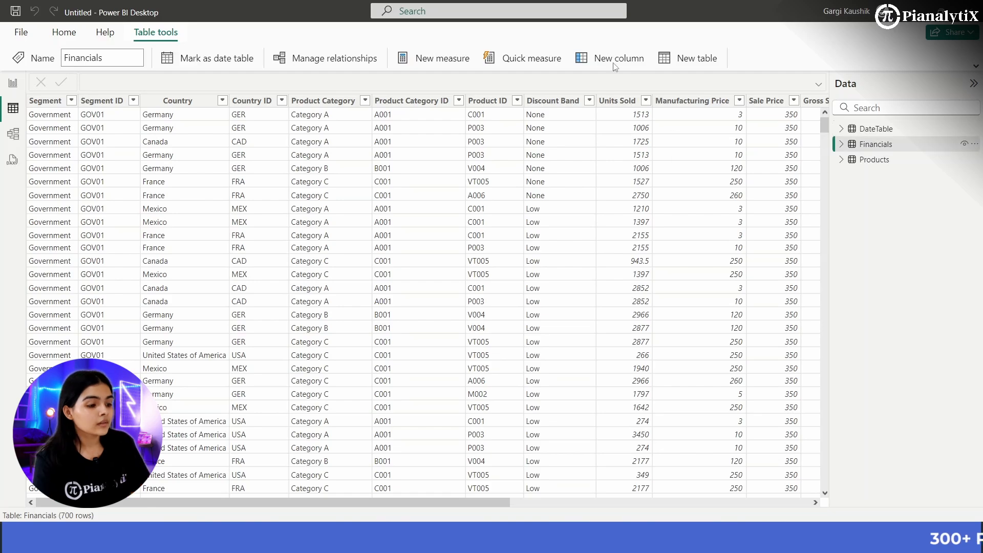
left_click(614, 64)
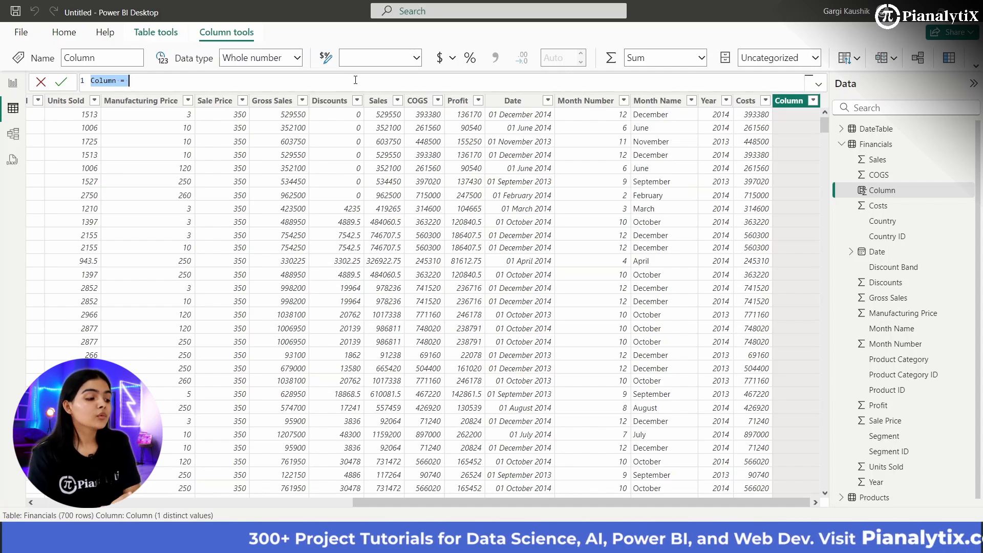
type("Related =")
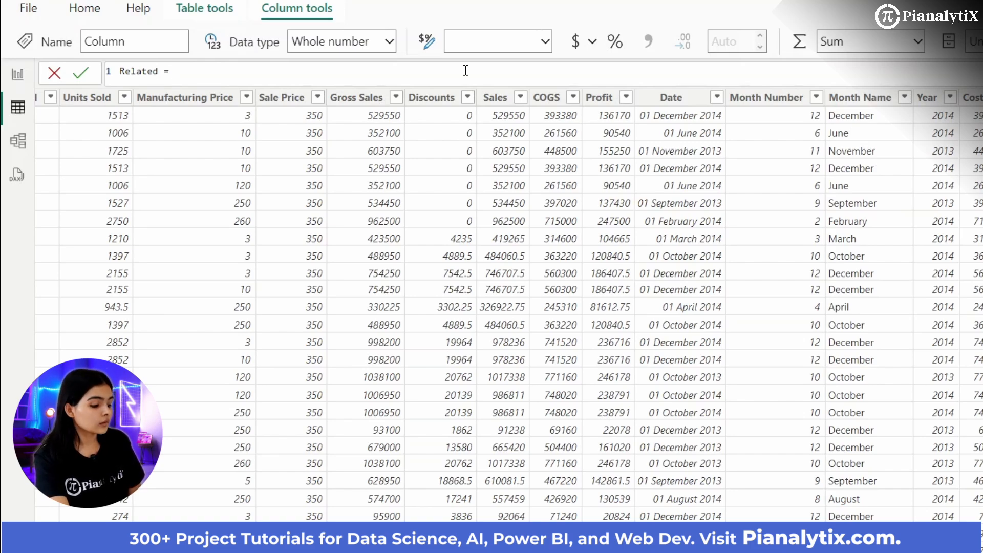
type("related")
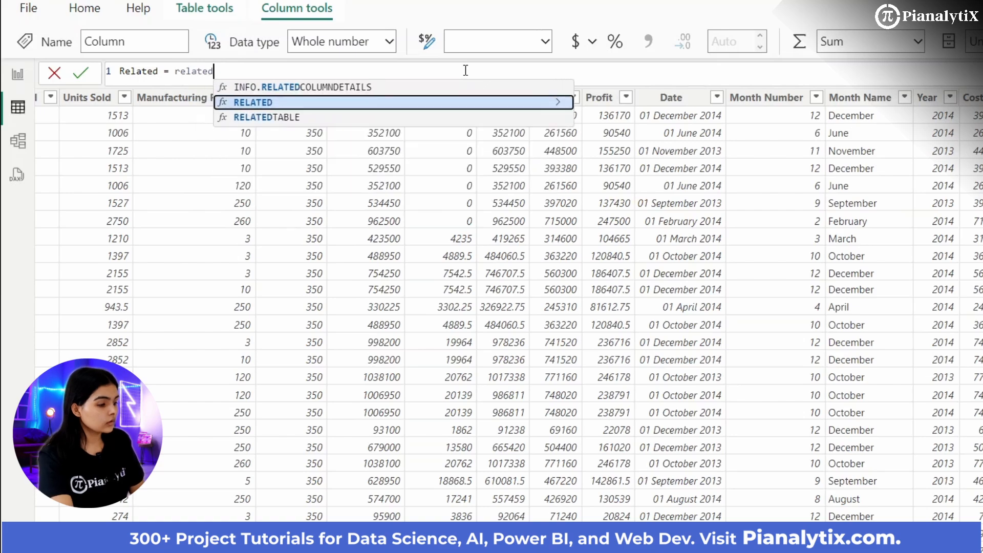
left_click(457, 103)
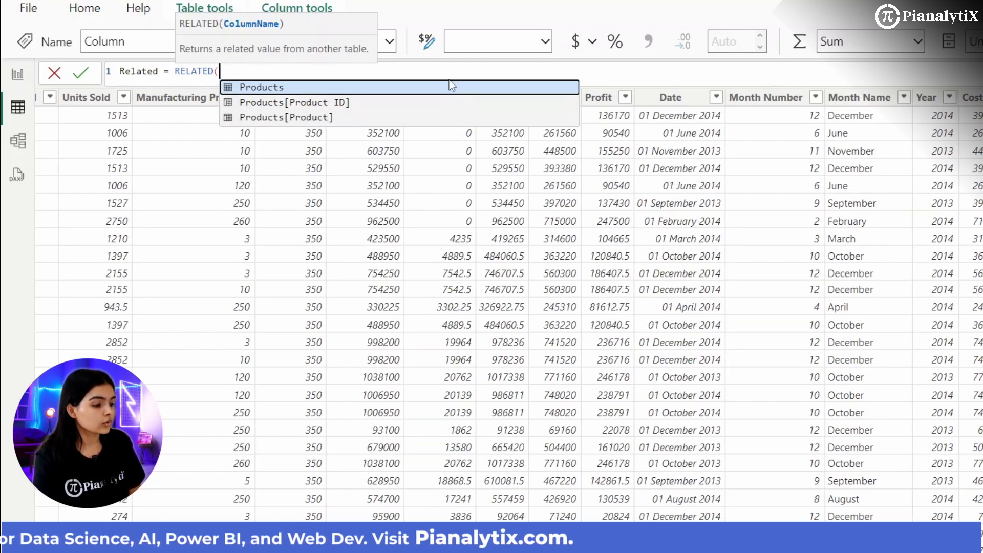
key("BackSpace")
key("BackSpace")
key("BackSpace")
key("BackSpace")
key("BackSpace")
key("BackSpace")
key("BackSpace")
key("BackSpace")
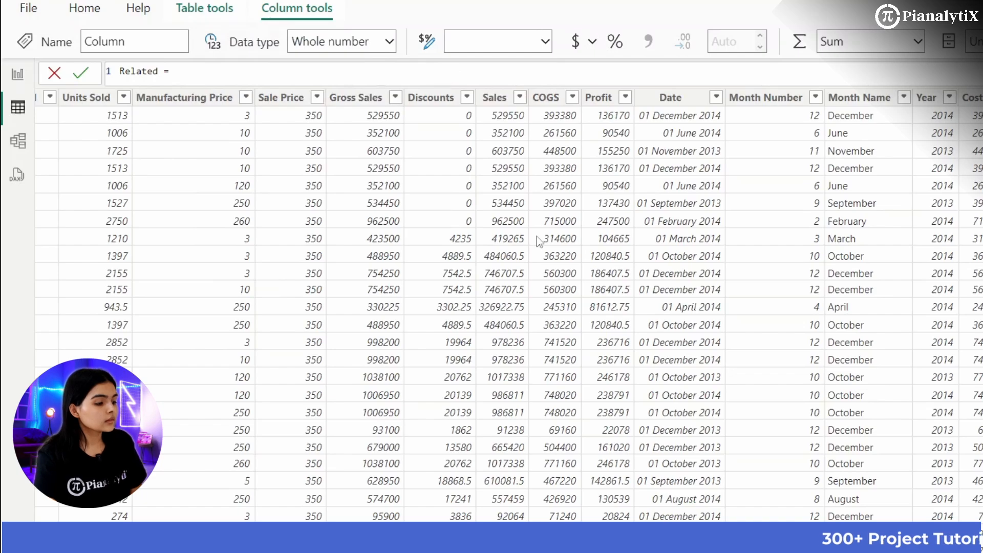
Define the Related column as related(Products[Product]) and review its values against the Product ID column
scroll(536, 235, "left", 10)
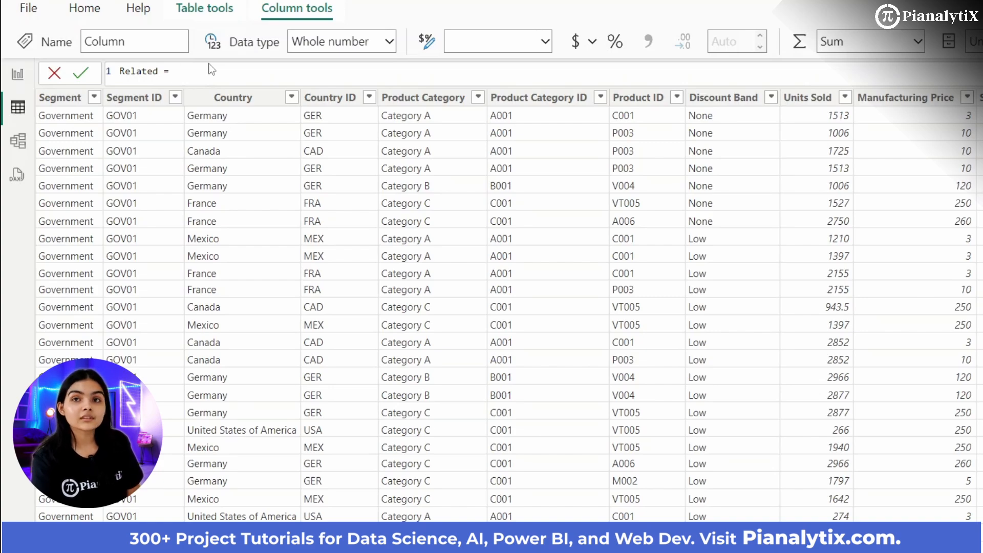
type("related(")
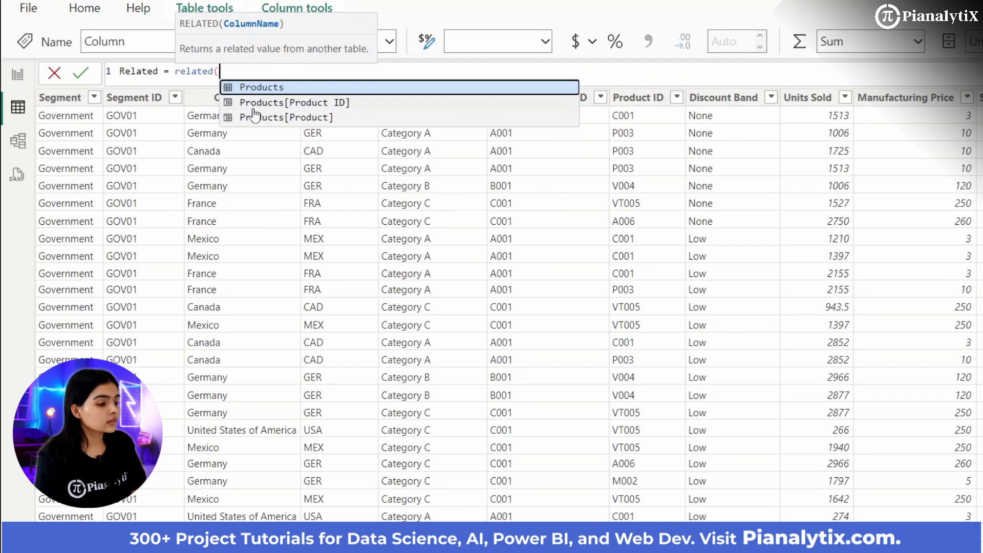
left_click(256, 119)
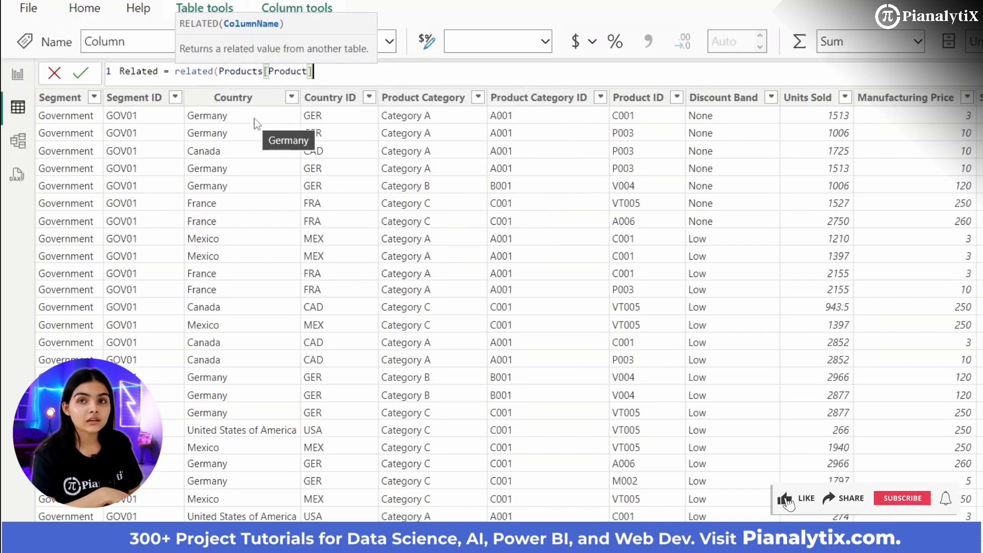
type(")")
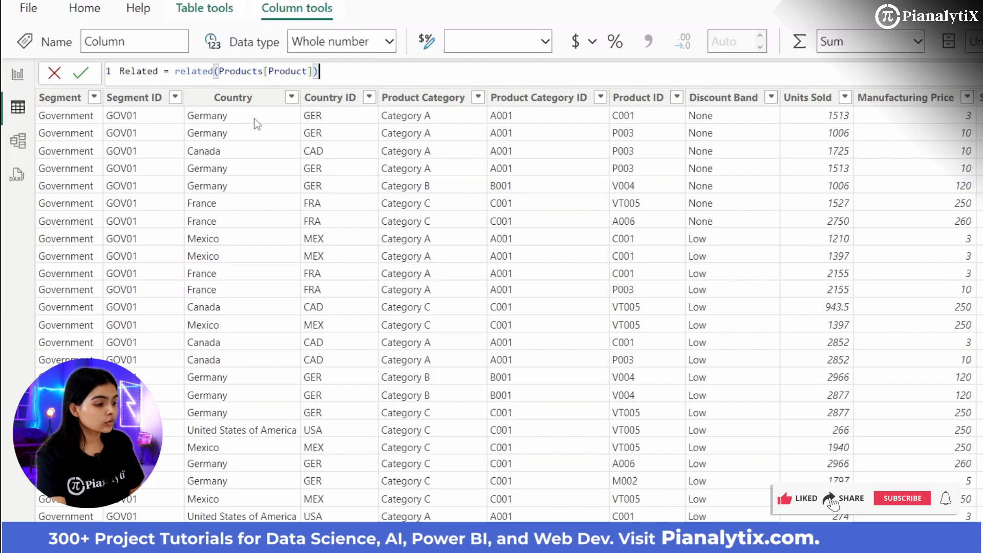
key("Return")
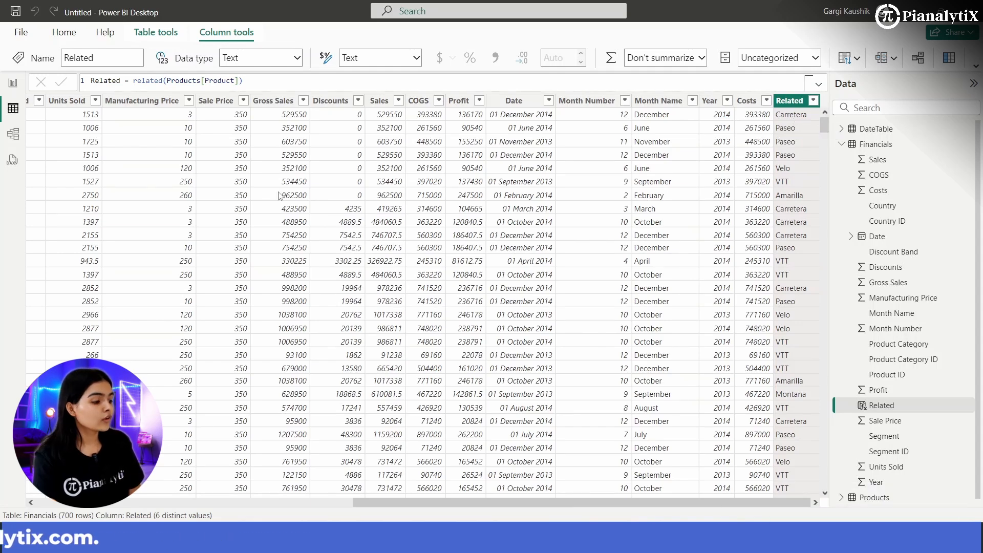
scroll(715, 120, "left", 15)
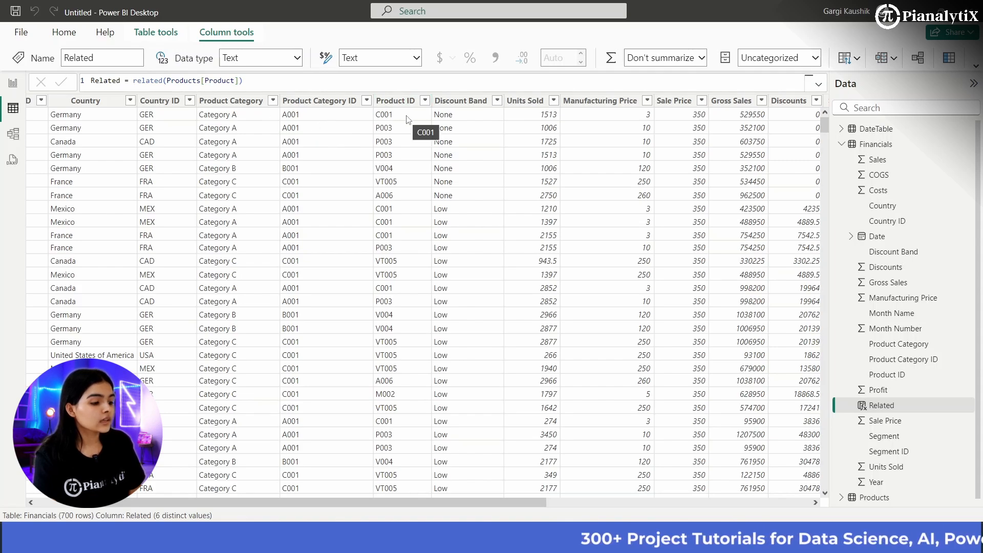
scroll(488, 110, "right", 15)
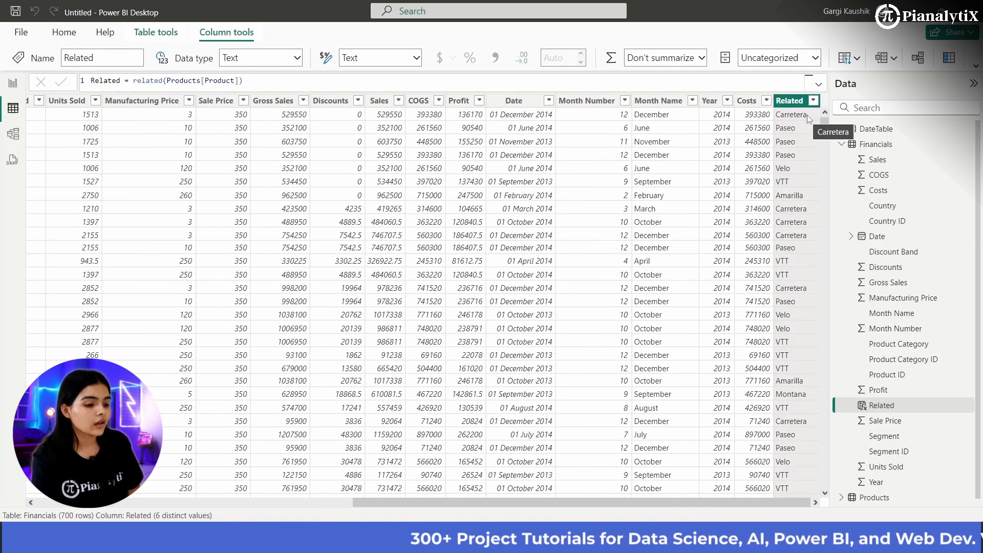
scroll(804, 146, "down", 20)
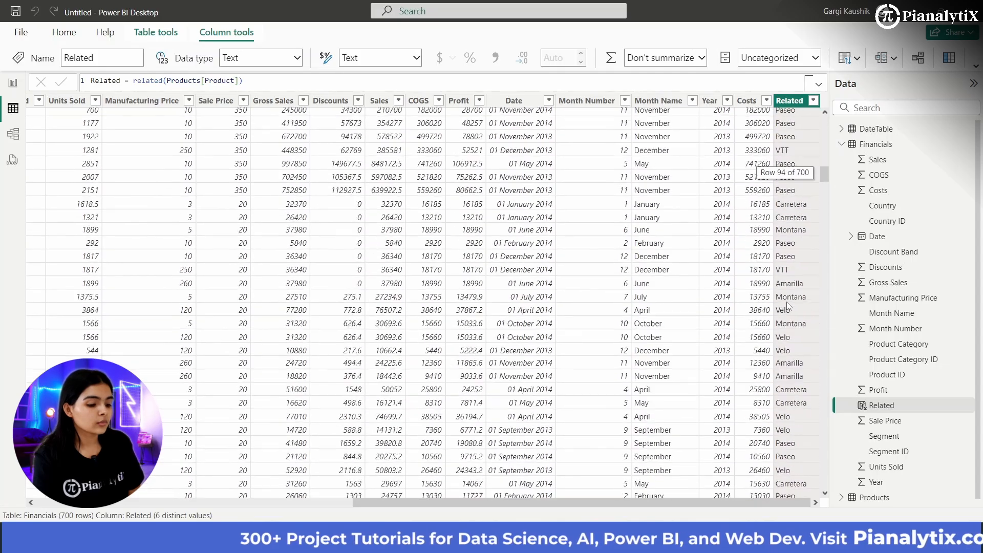
scroll(789, 306, "up", 20)
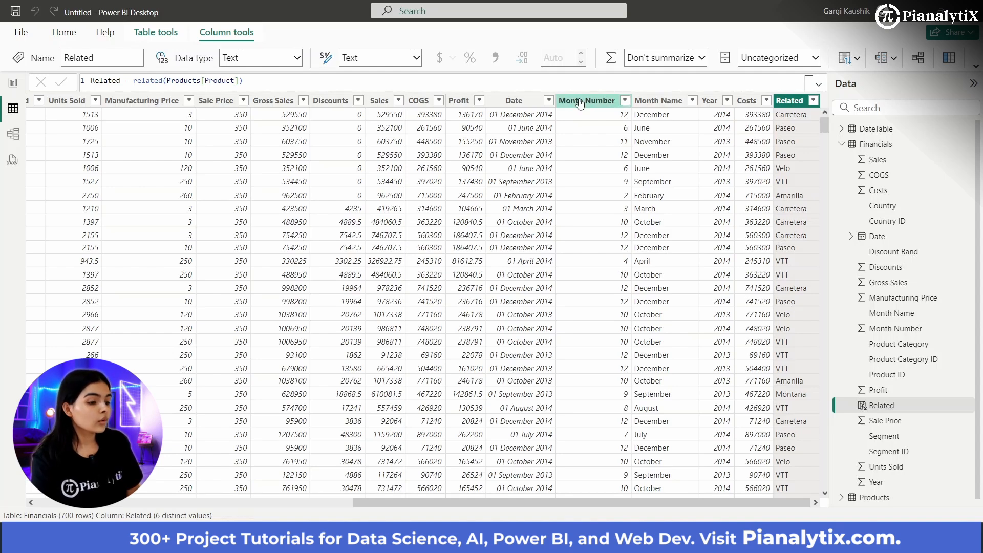
Add another calculated column to the Financials table and name it RelatedTable
left_click(79, 35)
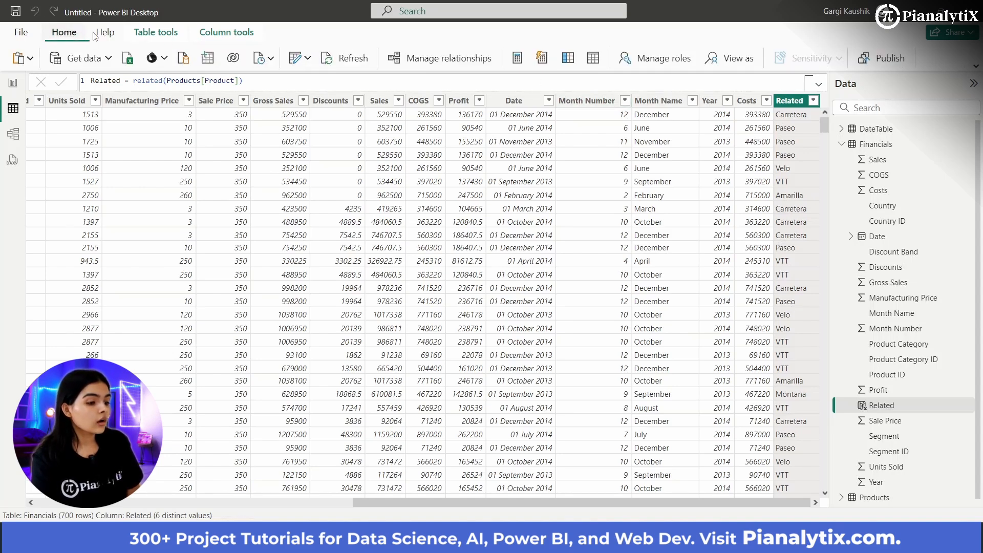
left_click(568, 58)
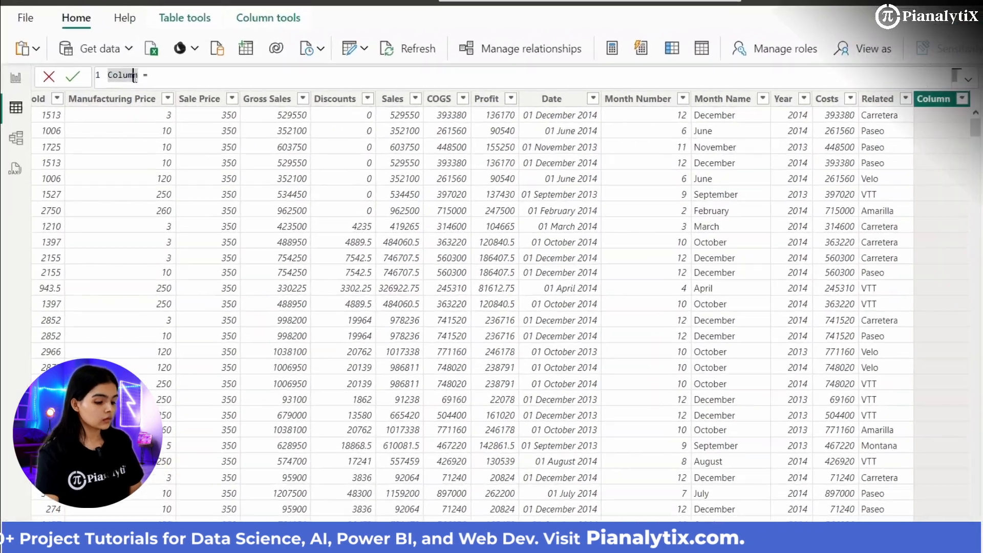
type("Col")
key("BackSpace")
key("BackSpace")
key("BackSpace")
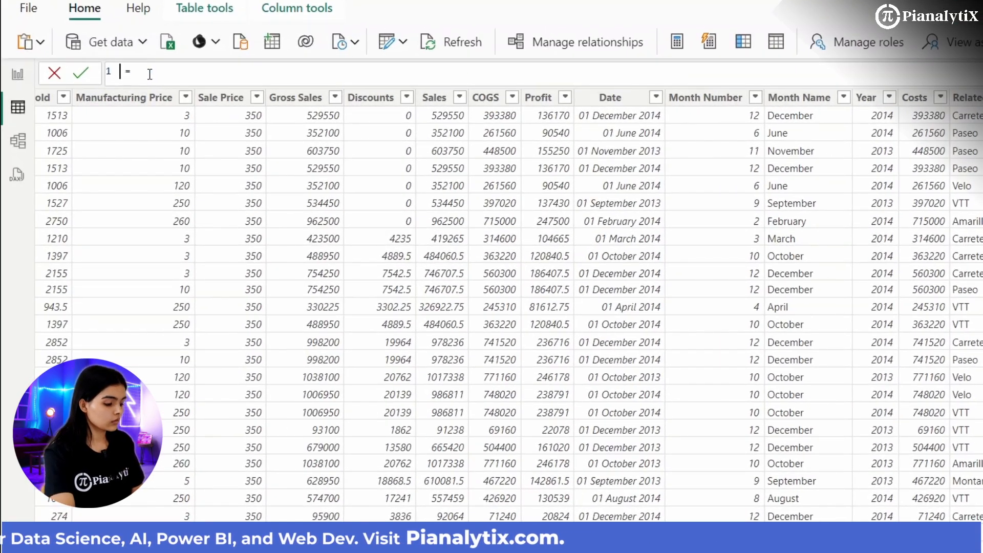
type("RelatedTable = ")
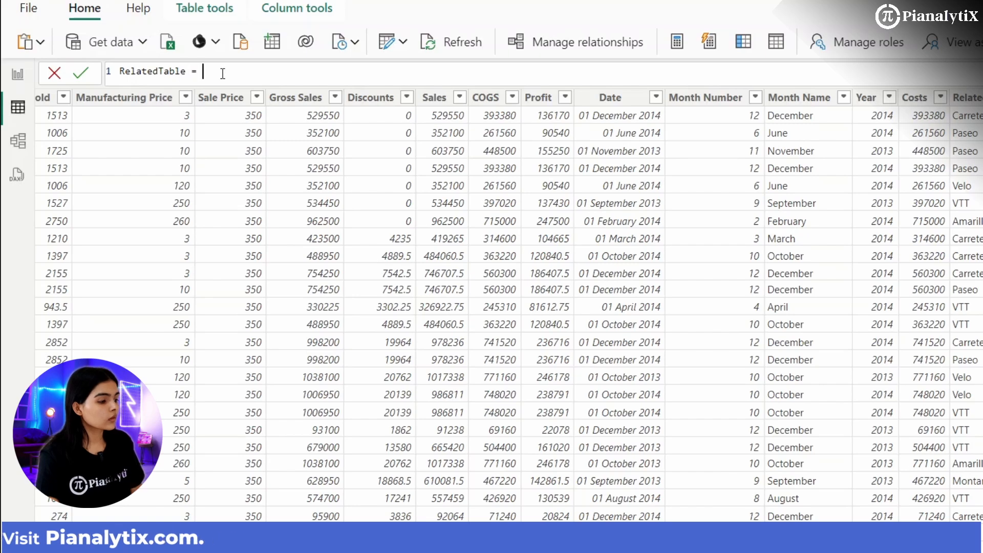
Set the RelatedTable column's formula to RELATEDTABLE(Products)
type("related")
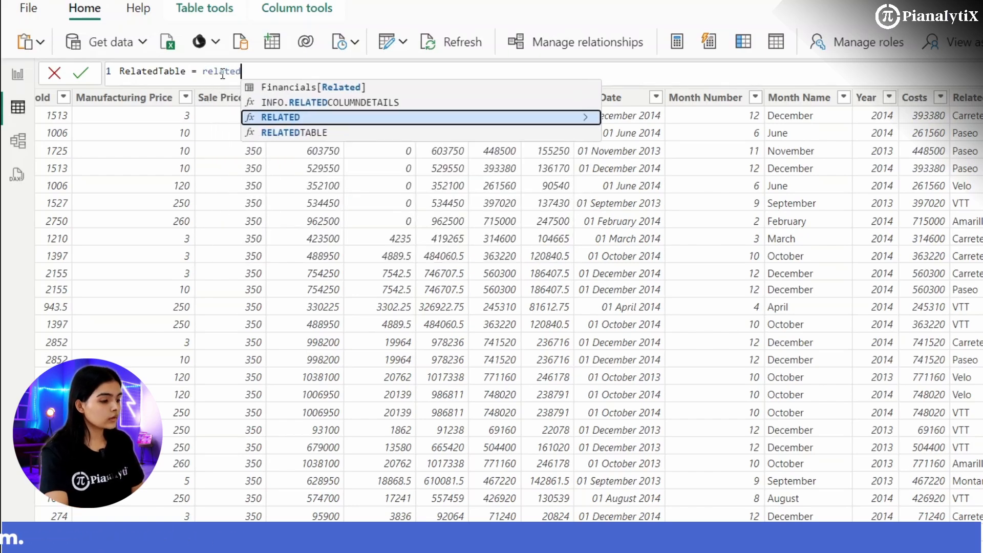
left_click(314, 133)
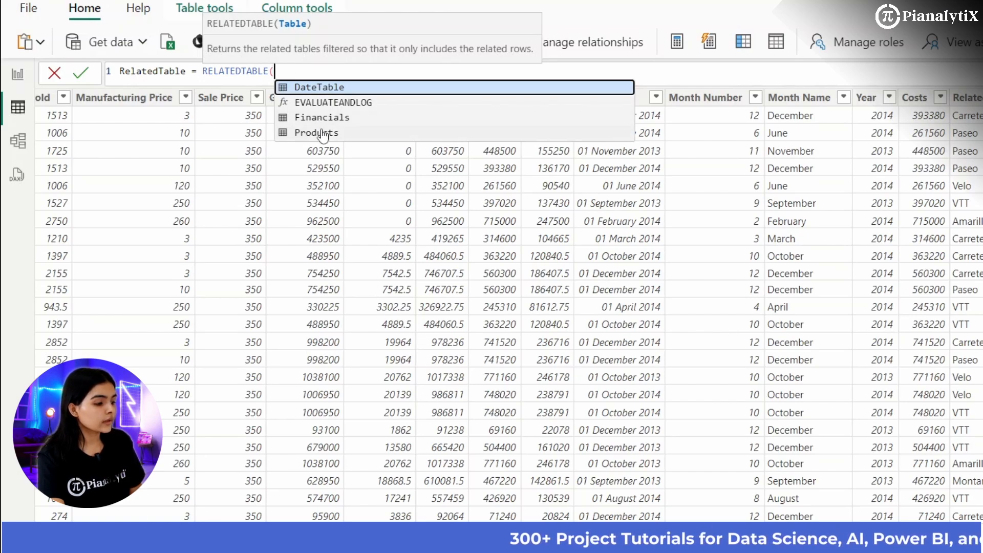
left_click(322, 134)
type(")")
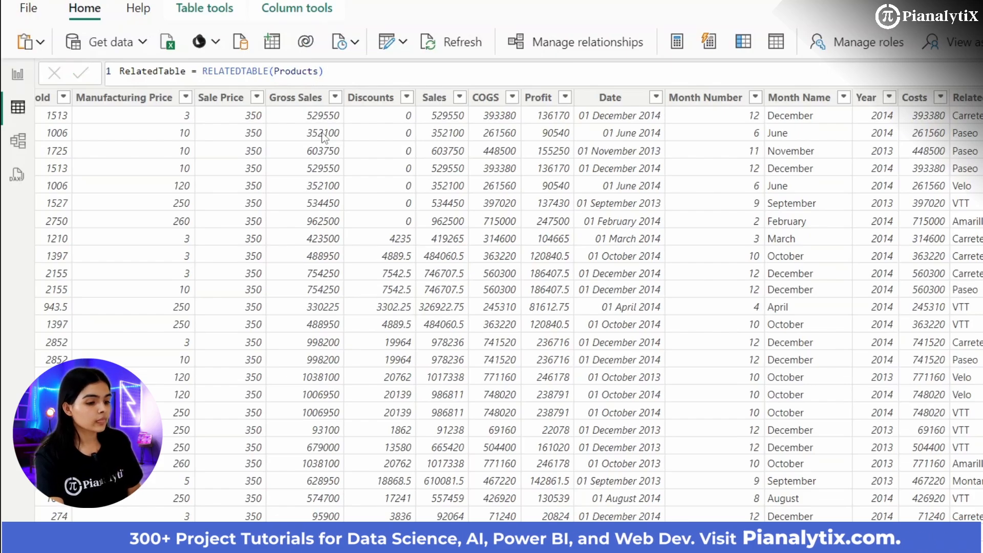
key("Return")
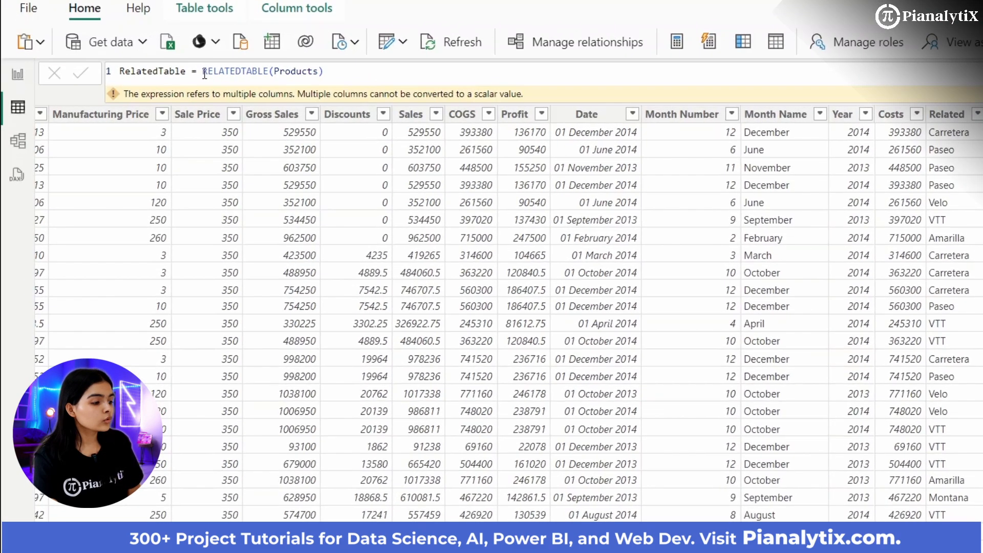
Wrap the RELATEDTABLE(Products) expression in a countrows function and apply the formula
left_click(155, 82)
type("countro")
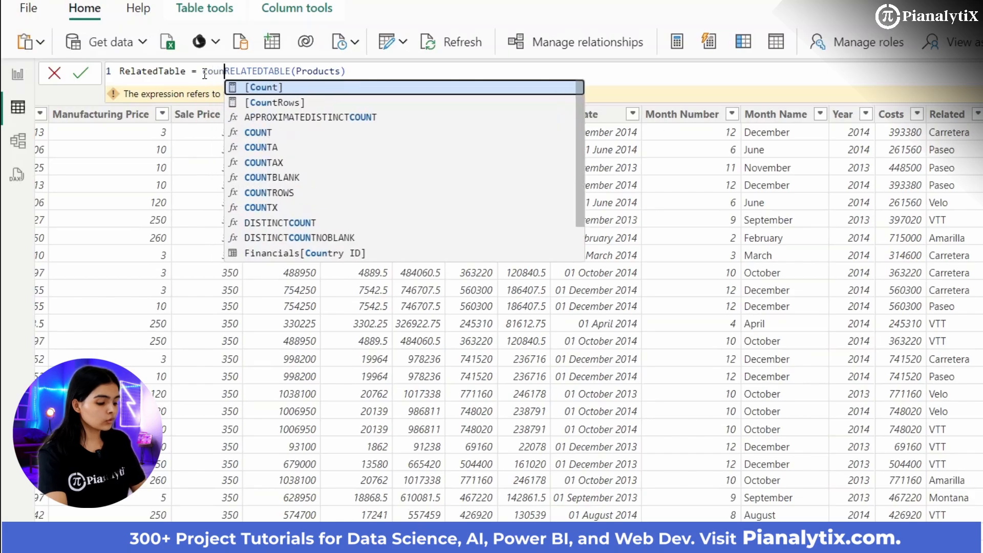
type("ws(")
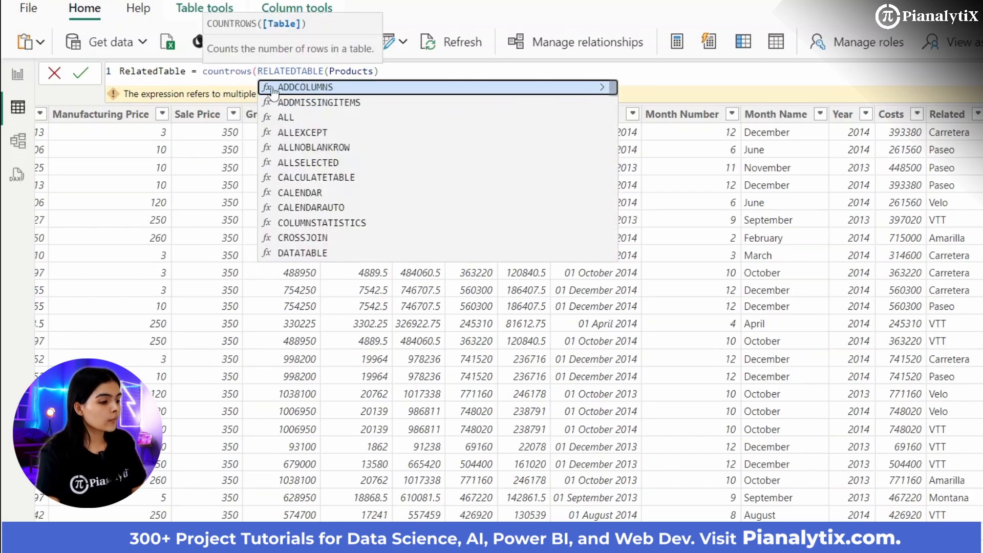
left_click(388, 70)
type(")")
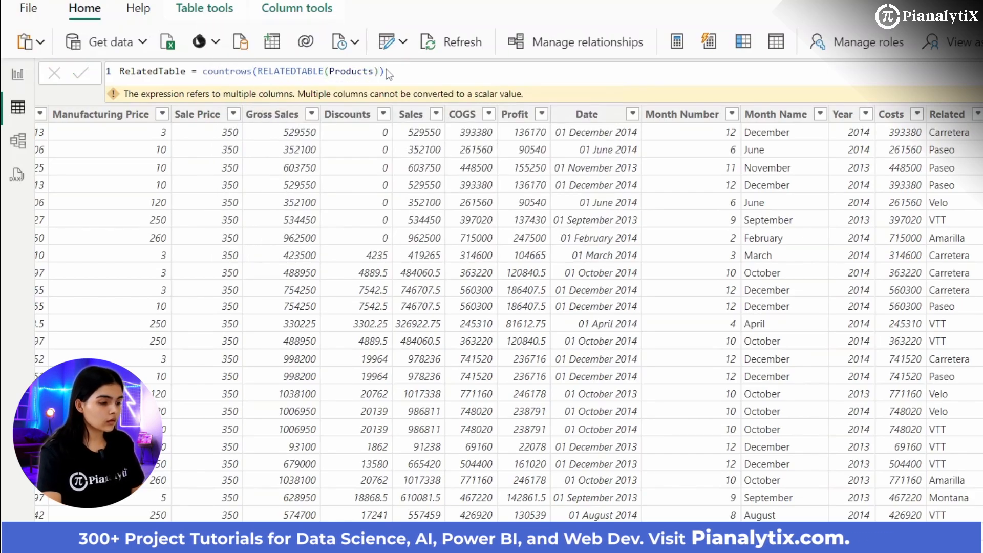
key("Return")
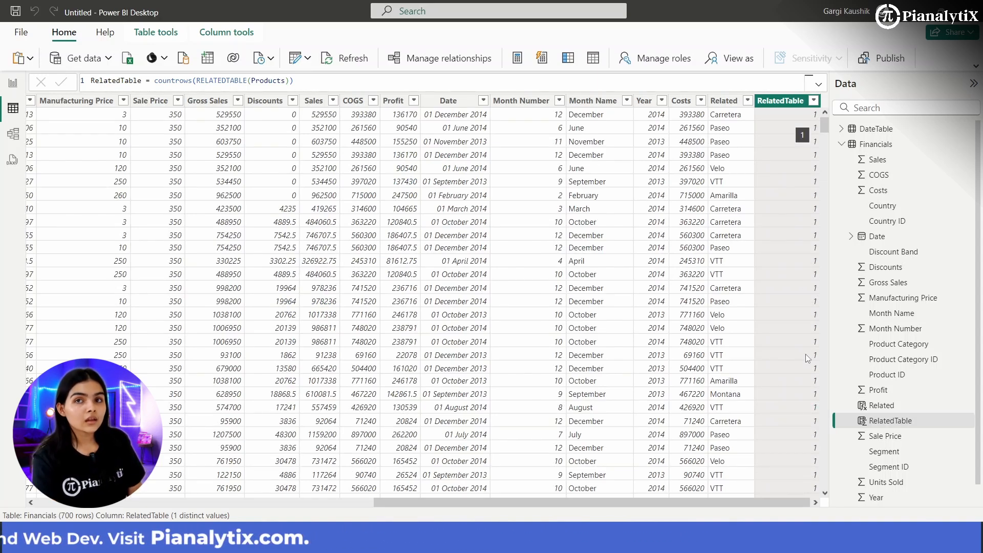
Add a calculated column to the Products table and name it Relatedtable1
scroll(938, 490, "down", 1)
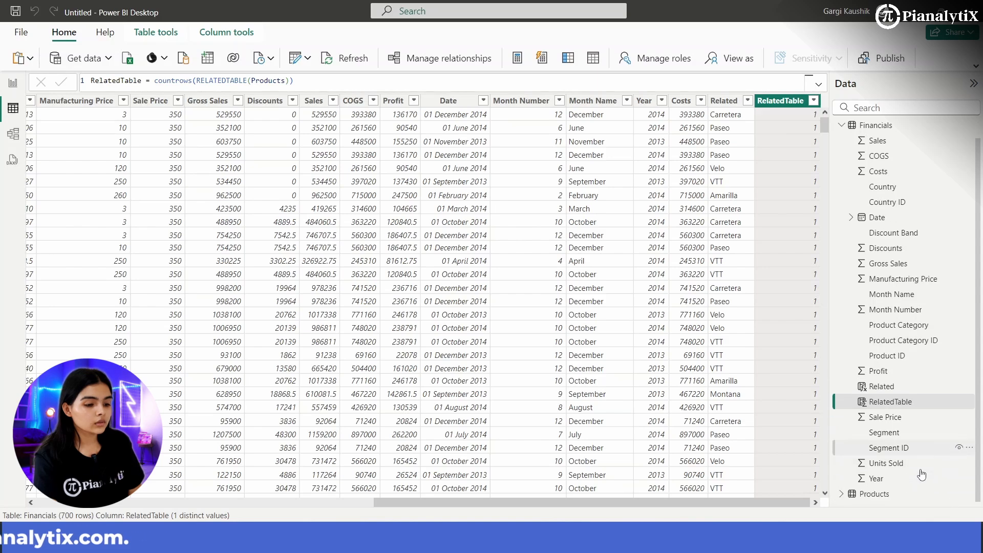
left_click(888, 494)
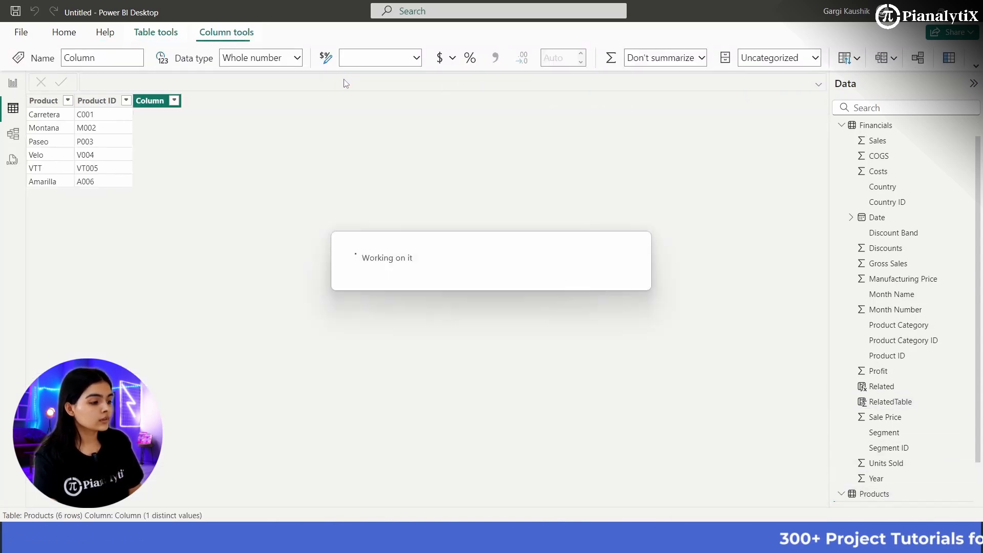
key("BackSpace")
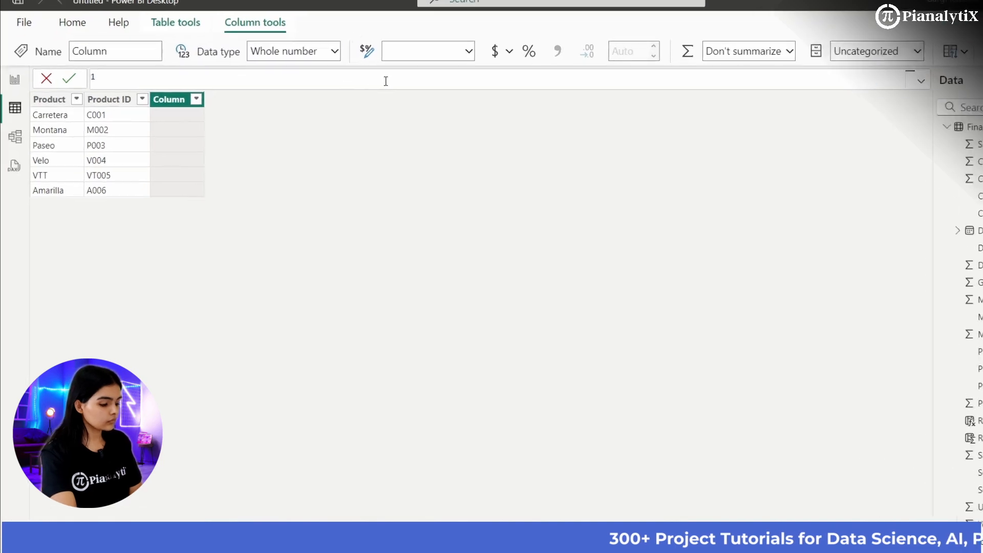
type("Relatedta")
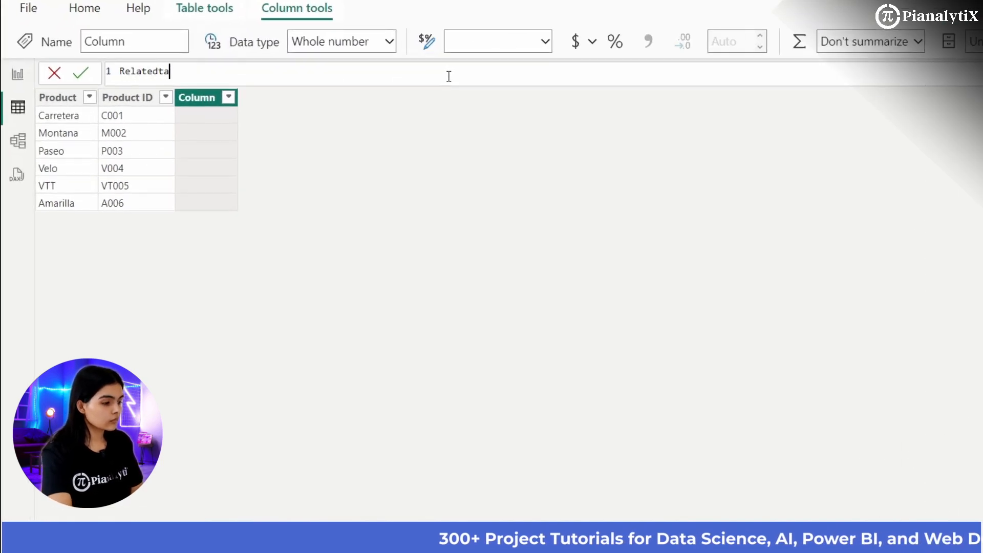
type("ble1")
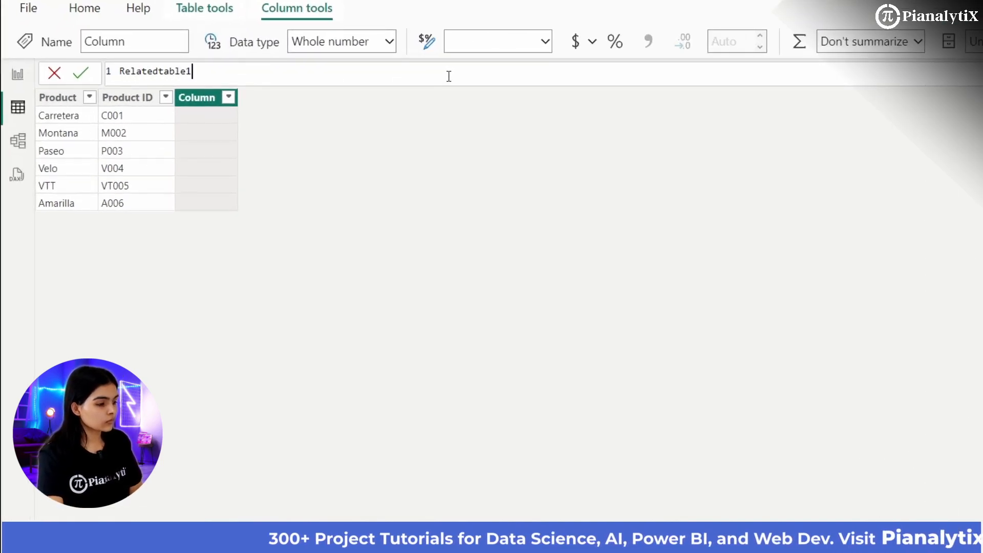
Set the Relatedtable1 column's formula to relatedtable(Financials) and apply it
type(" = r")
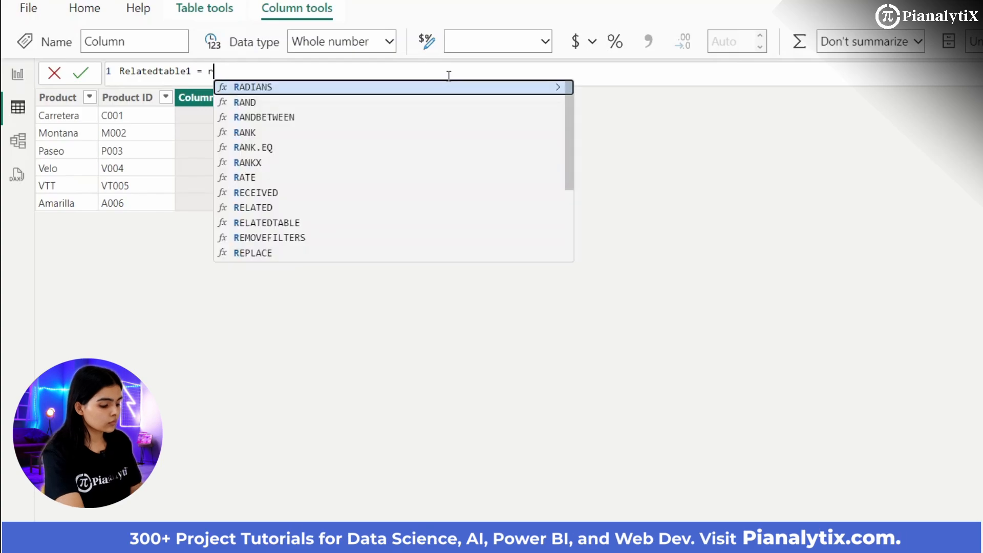
type("elatedta")
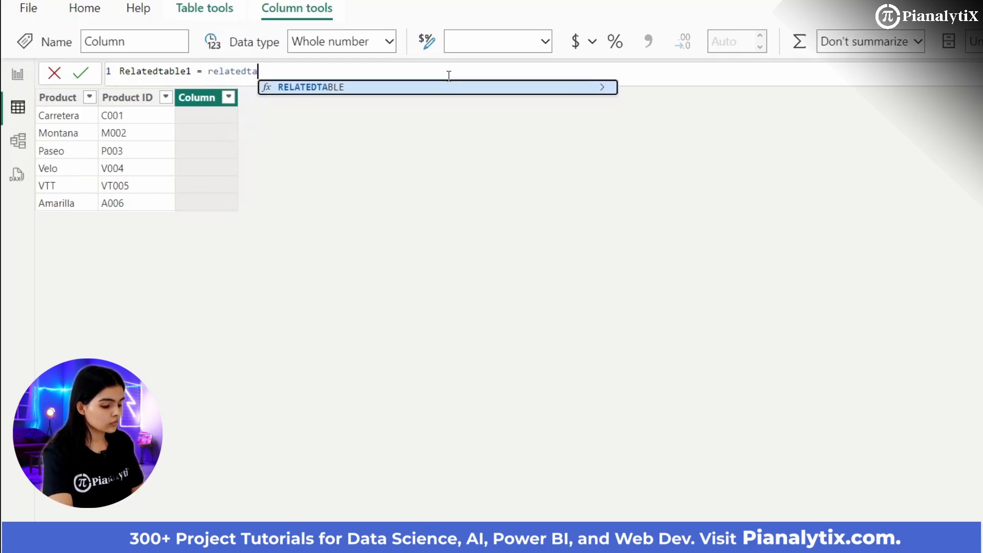
type("ble(")
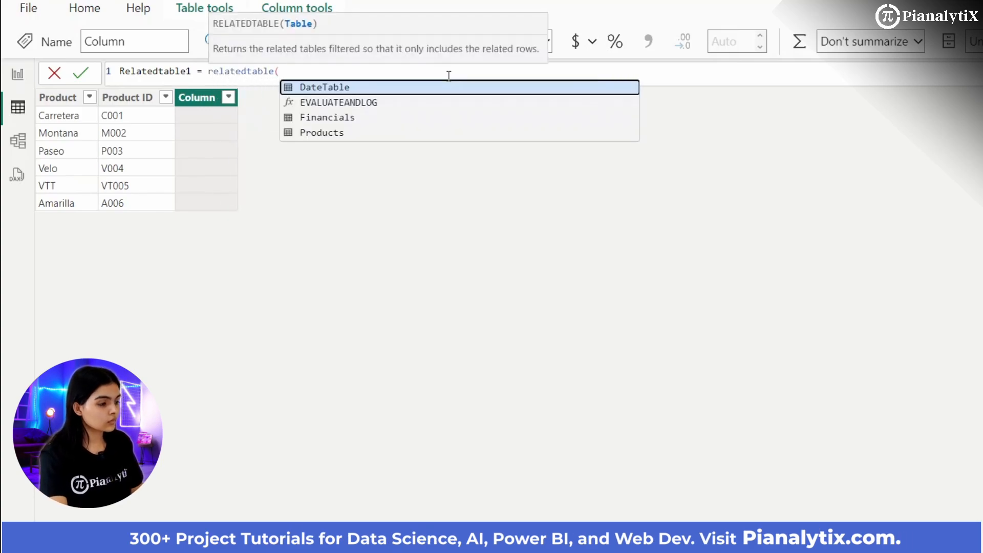
left_click(392, 118)
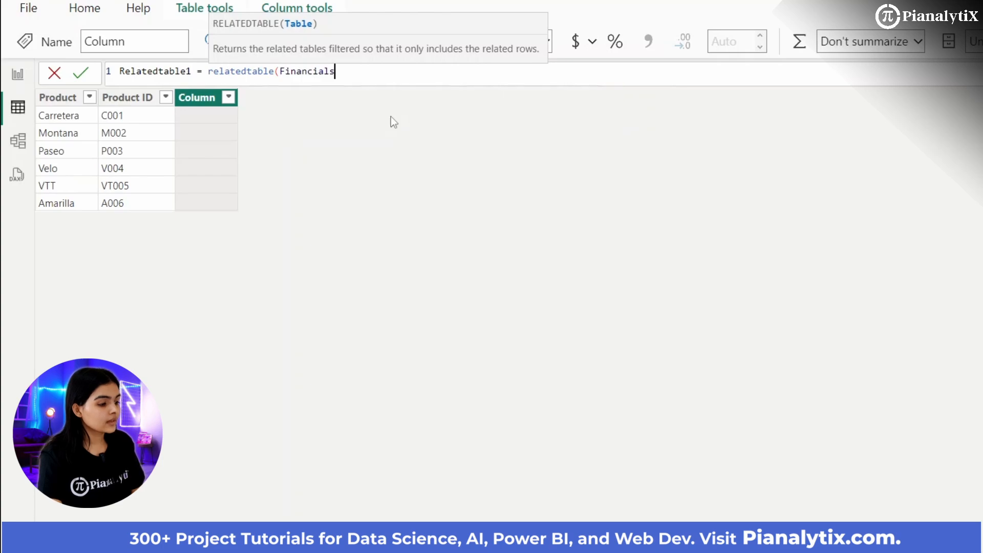
type(")")
key("Return")
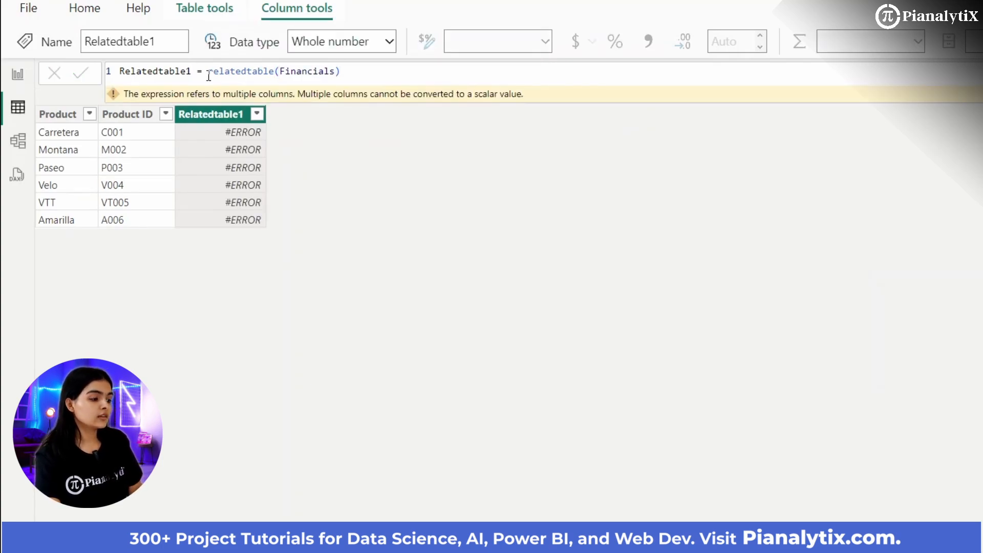
Wrap the relatedtable(Financials) expression in a countrows function and apply the formula
type("countrows(")
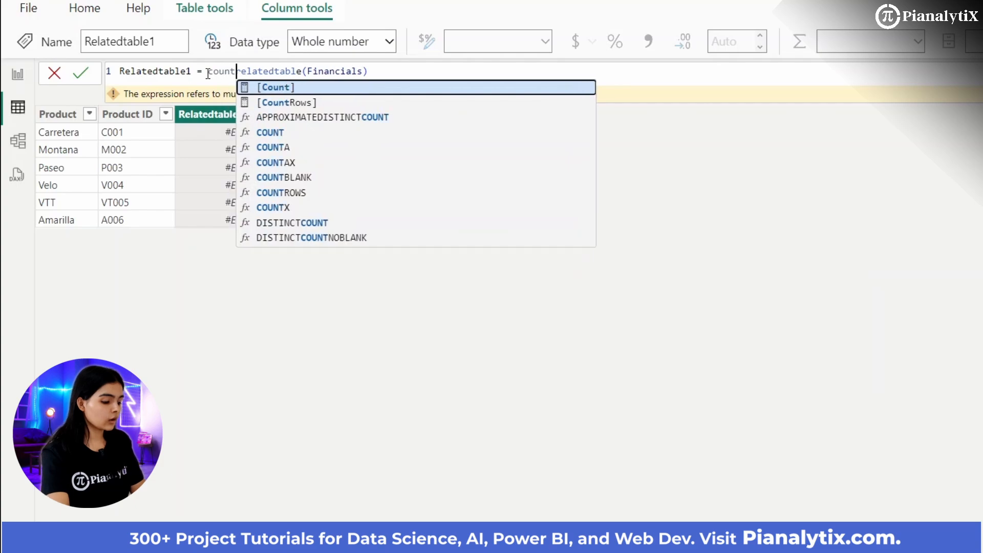
left_click(415, 66)
type(")")
key("Return")
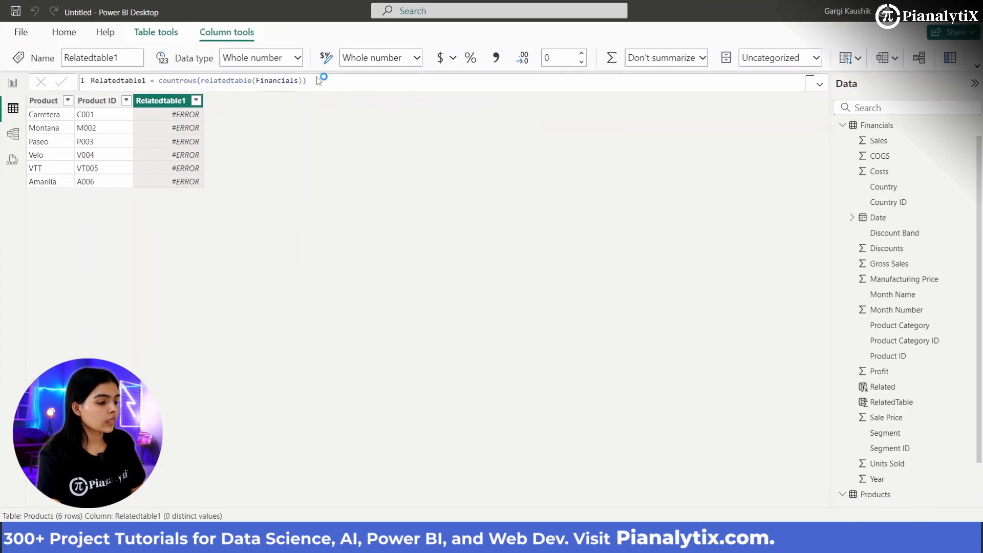
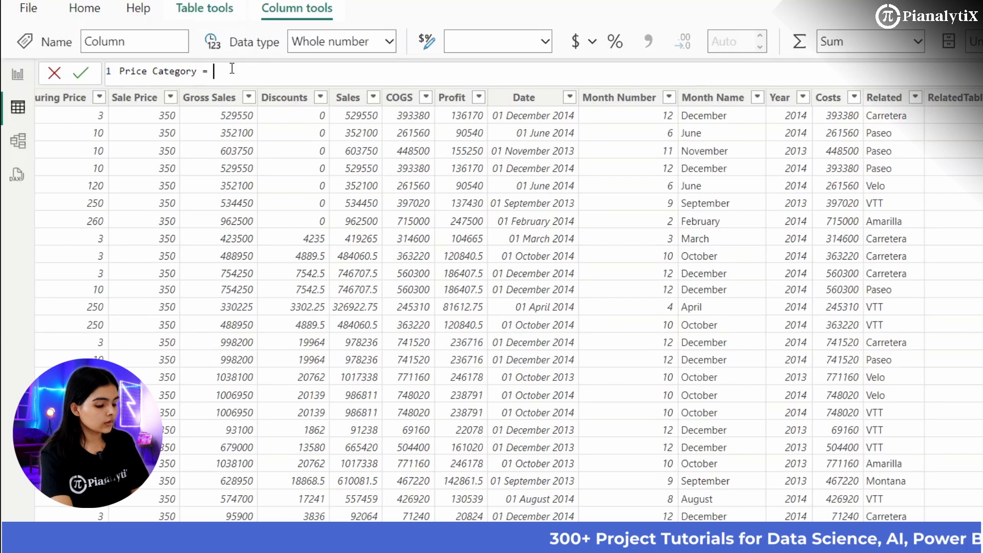
Define the Price Category column in Financials as IF(Financials[Sale Price]<100, "Small", "Large") and review its values down the table
type("(sale")
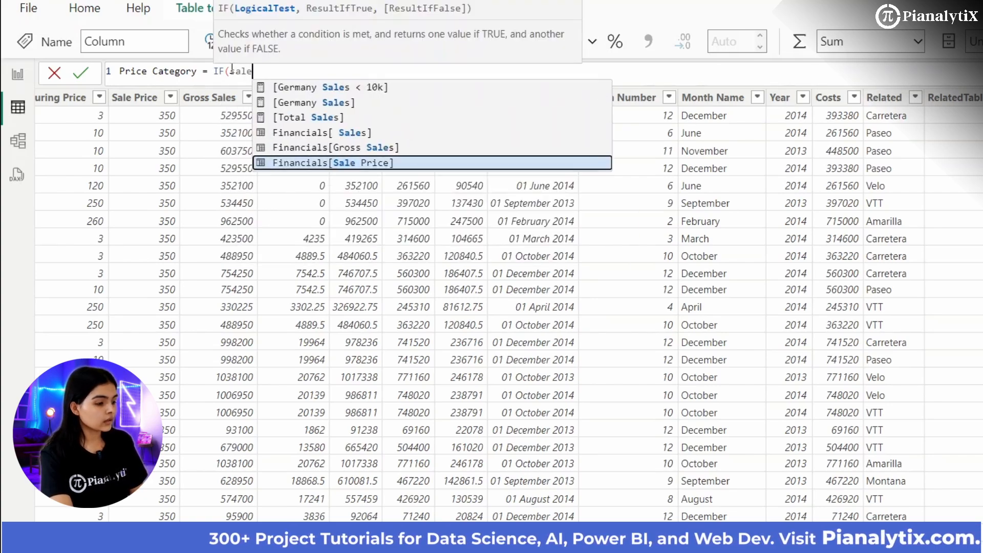
left_click(346, 163)
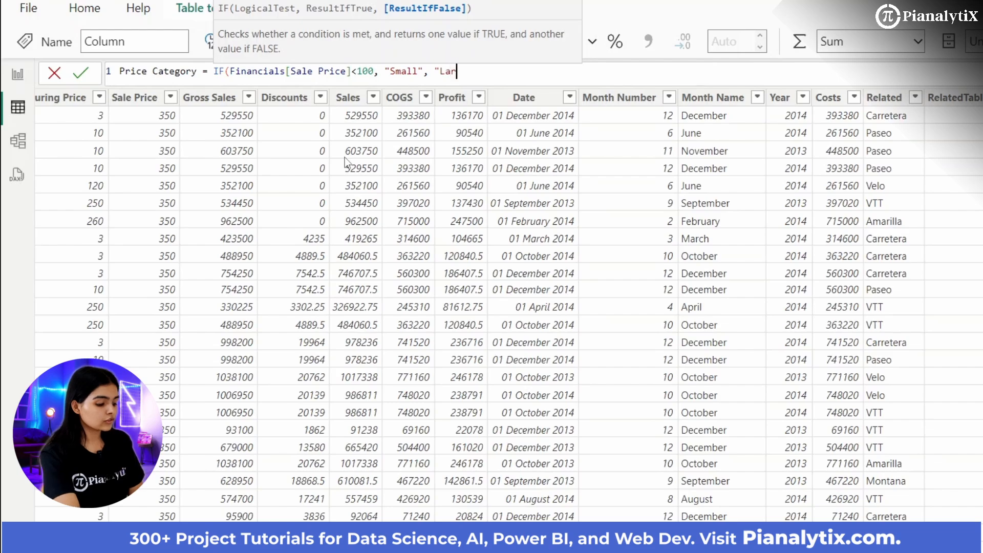
key("ctrl+a")
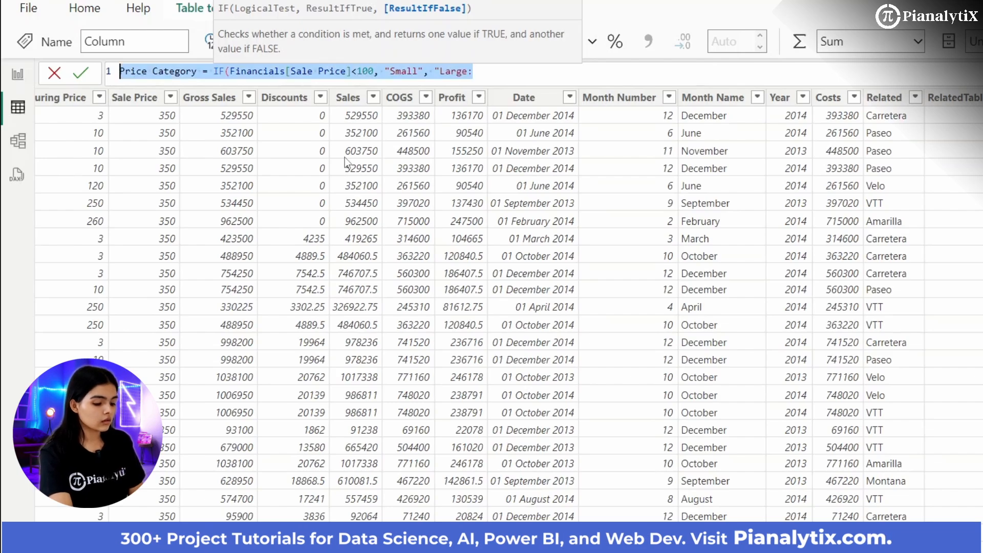
left_click(692, 75)
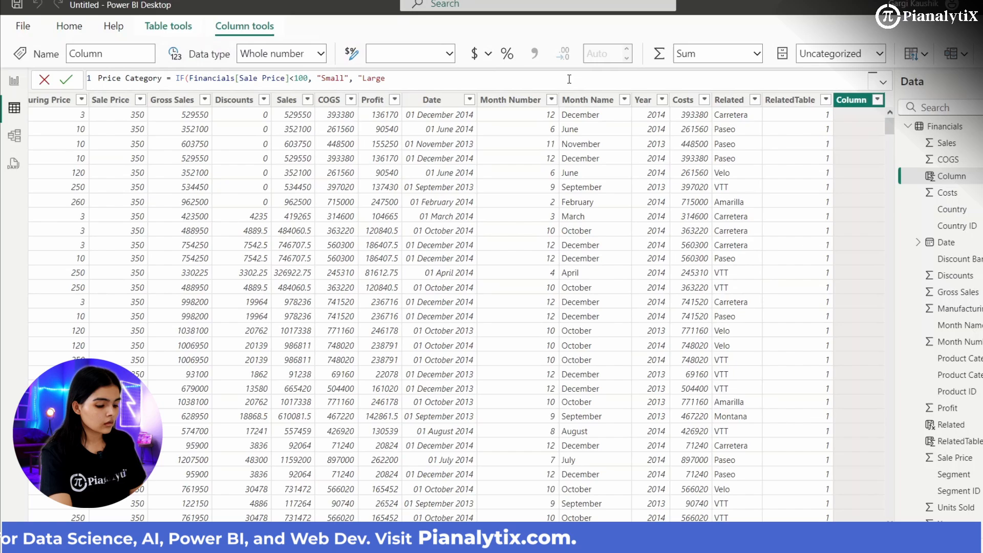
type("\")")
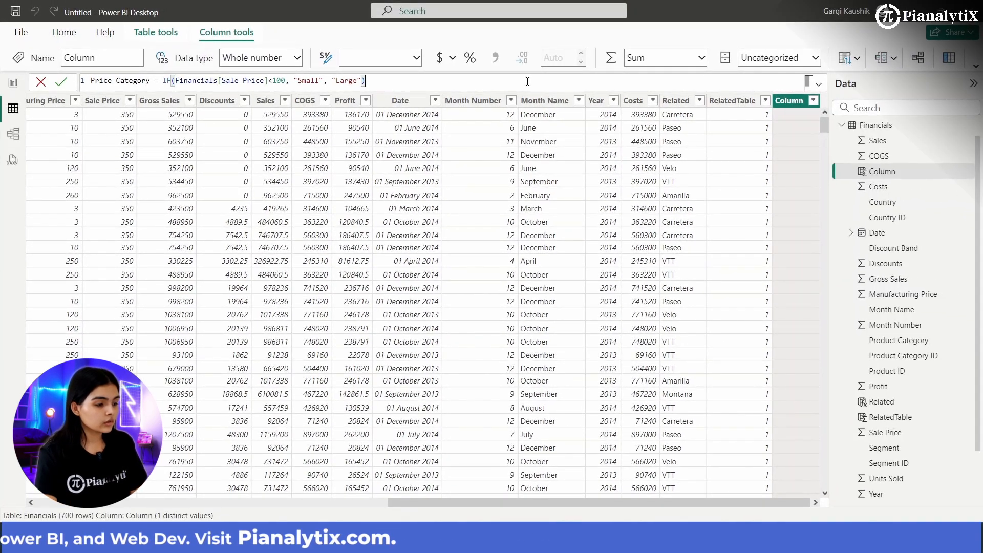
key("Return")
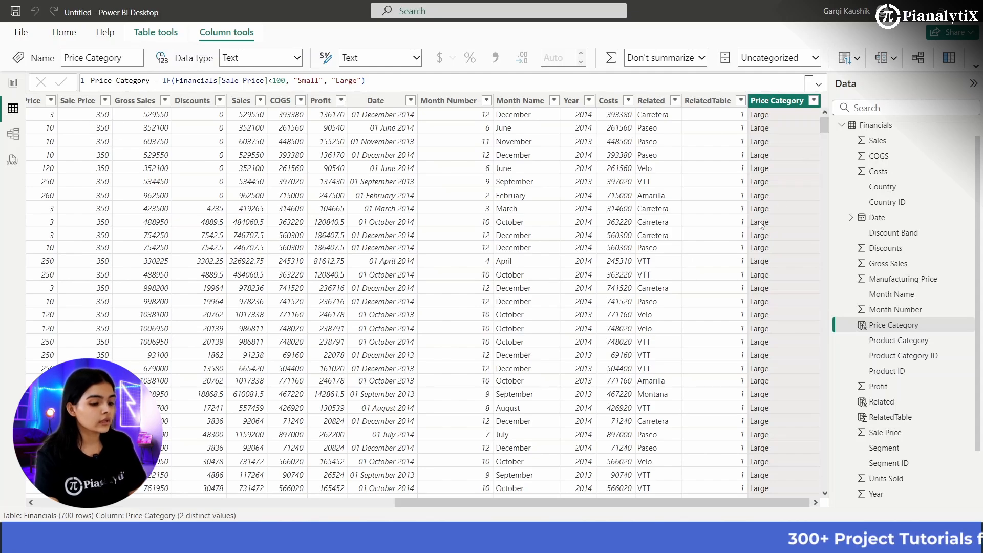
scroll(175, 400, "down", 20)
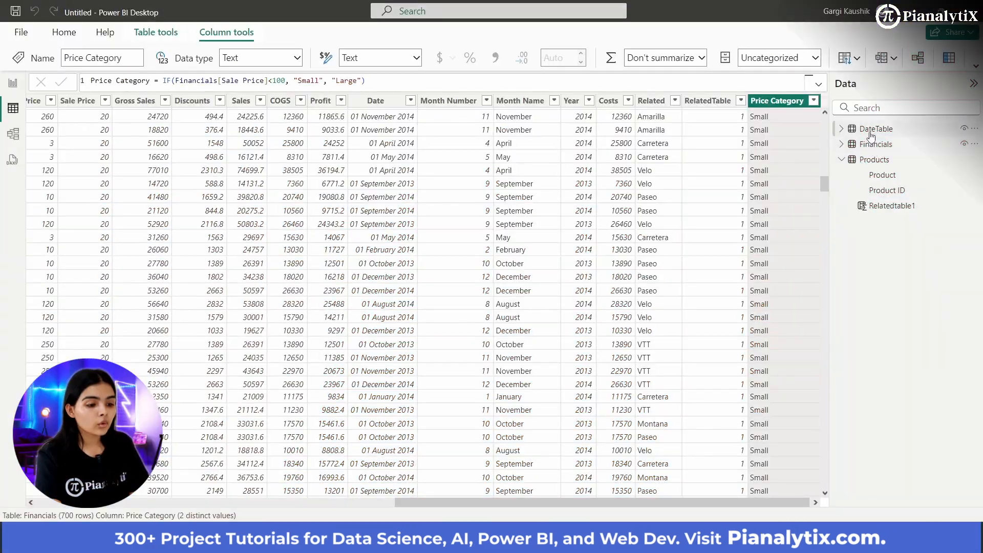
Add a calculated column to the DateTable table and name it Quarter
left_click(872, 133)
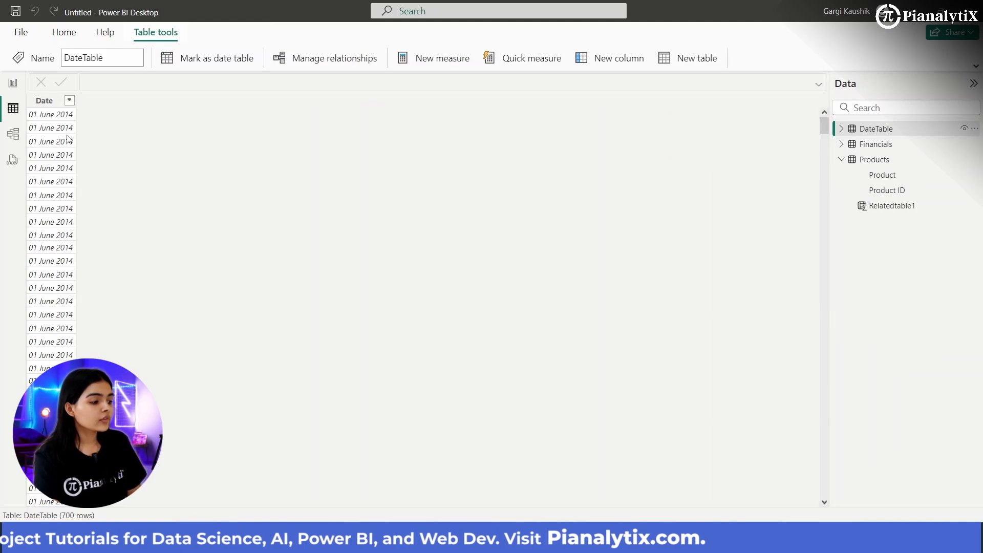
left_click(598, 65)
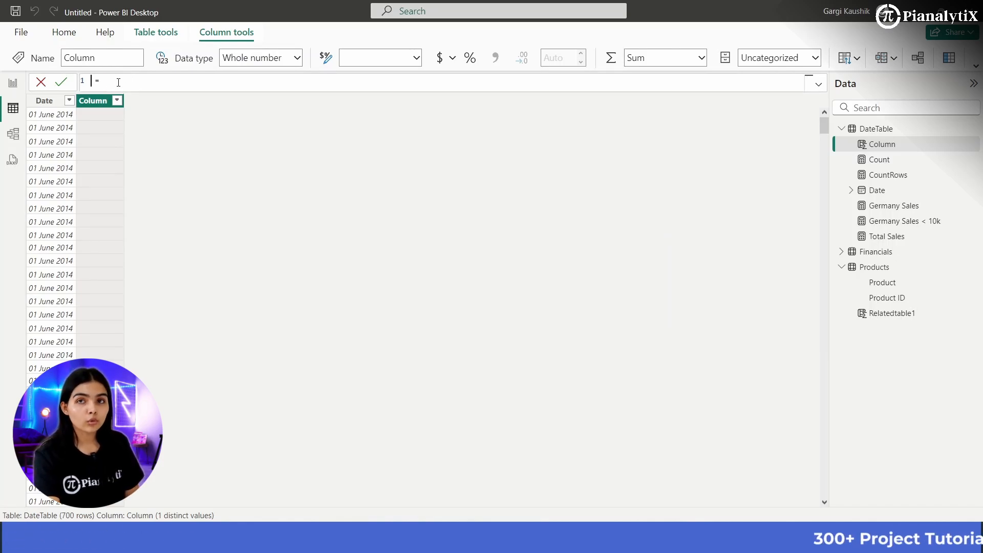
type("Qua")
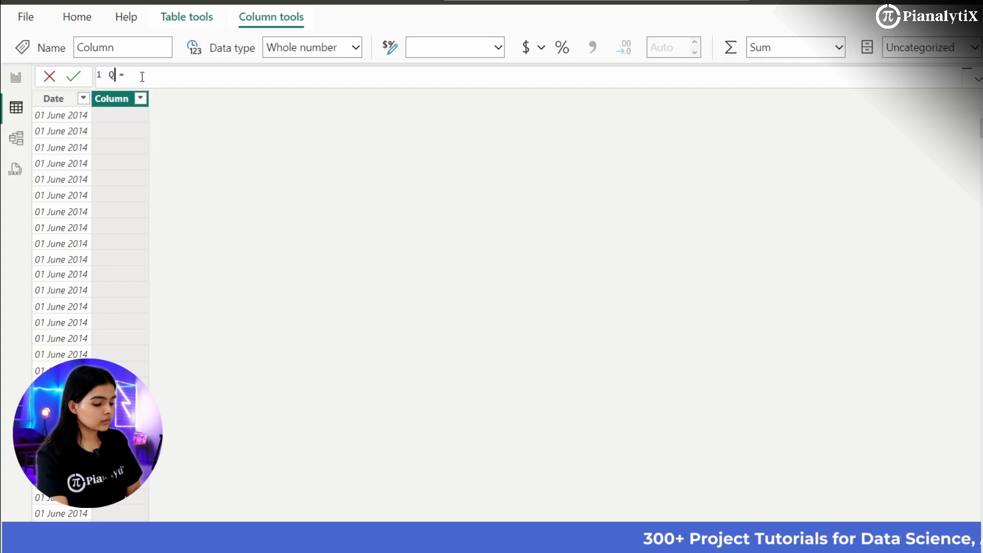
type("rter")
key("End")
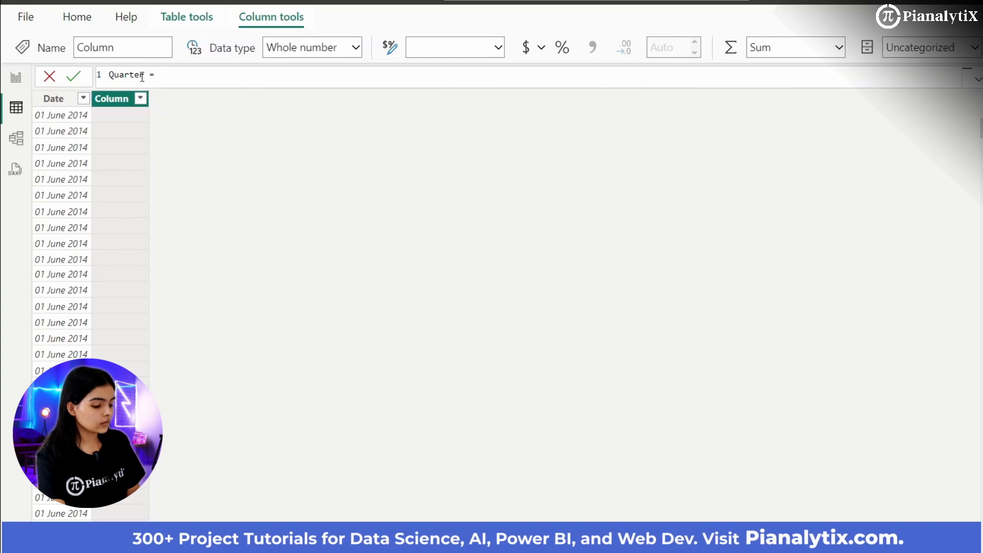
Begin the Quarter column's formula with a Switch function that uses true() as its expression
type("Switc")
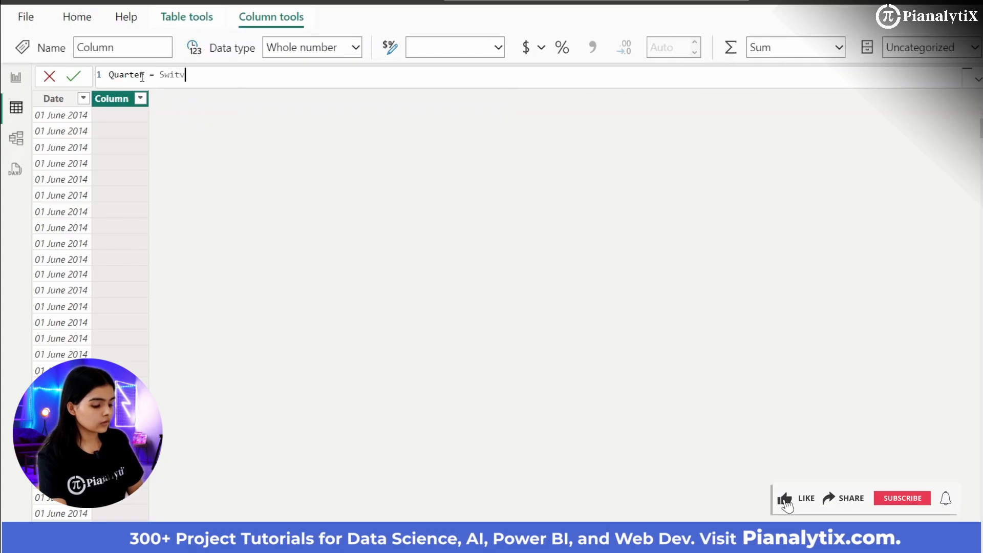
type("h(")
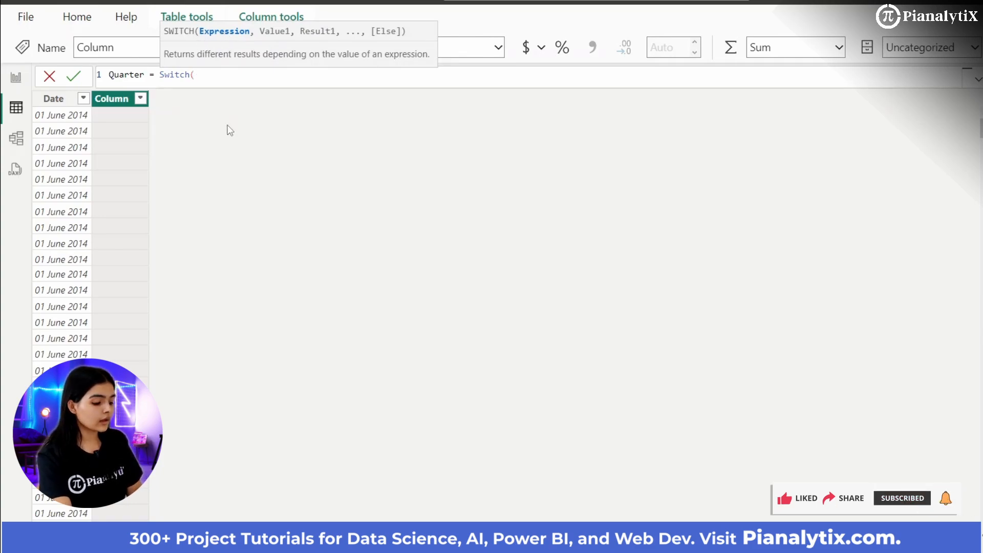
type("true")
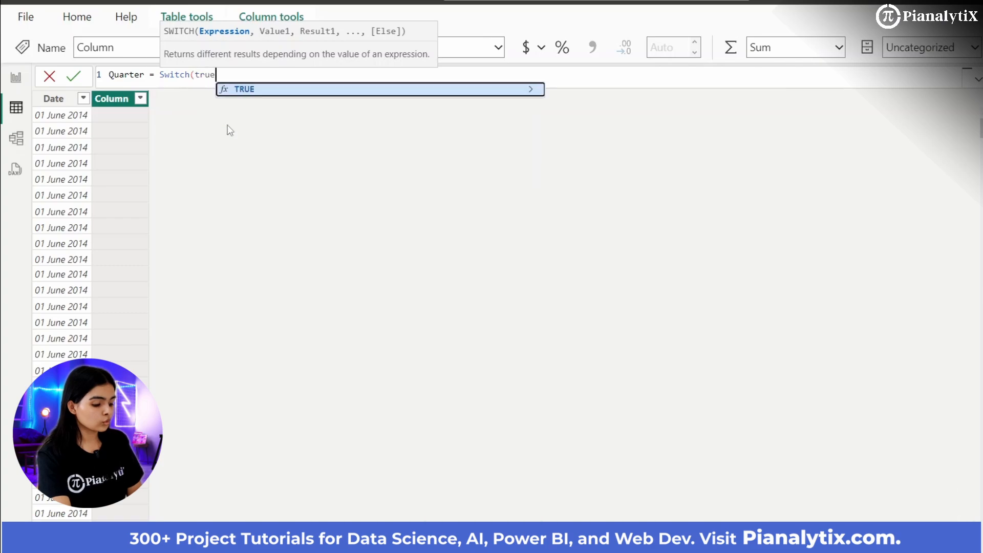
type("(),")
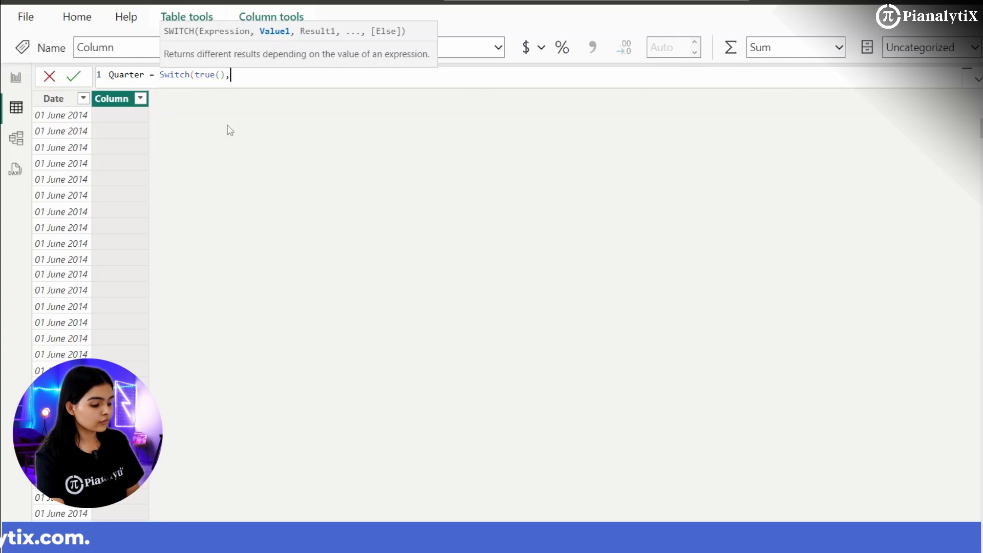
Add the first condition to the Switch formula: Month(DateTable[Date])<3 returning "Q1"
type("Month")
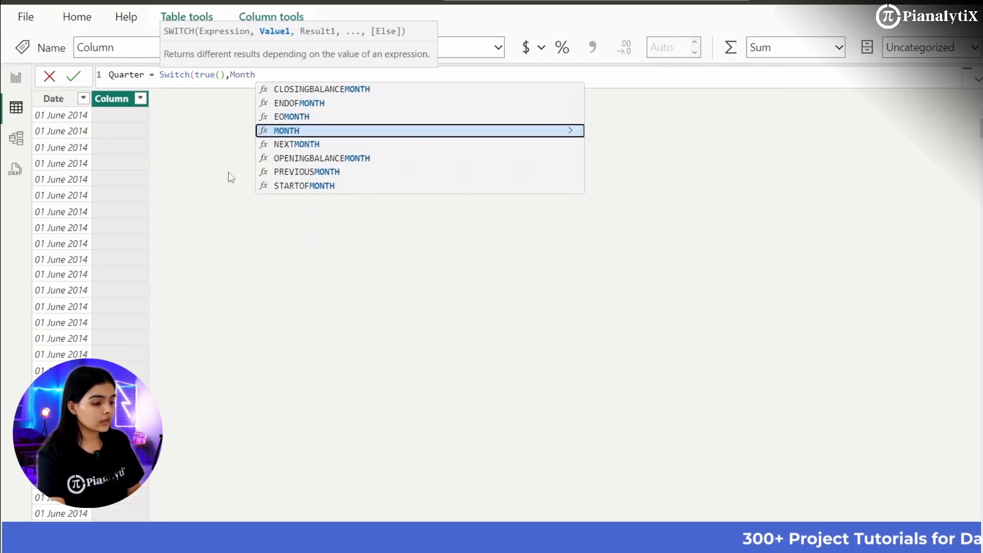
type("(")
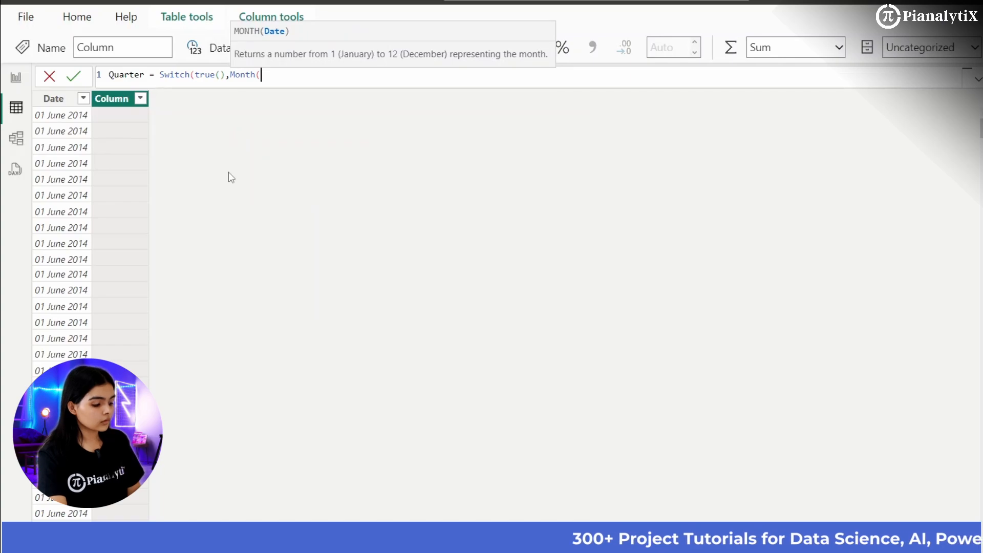
type("Dates")
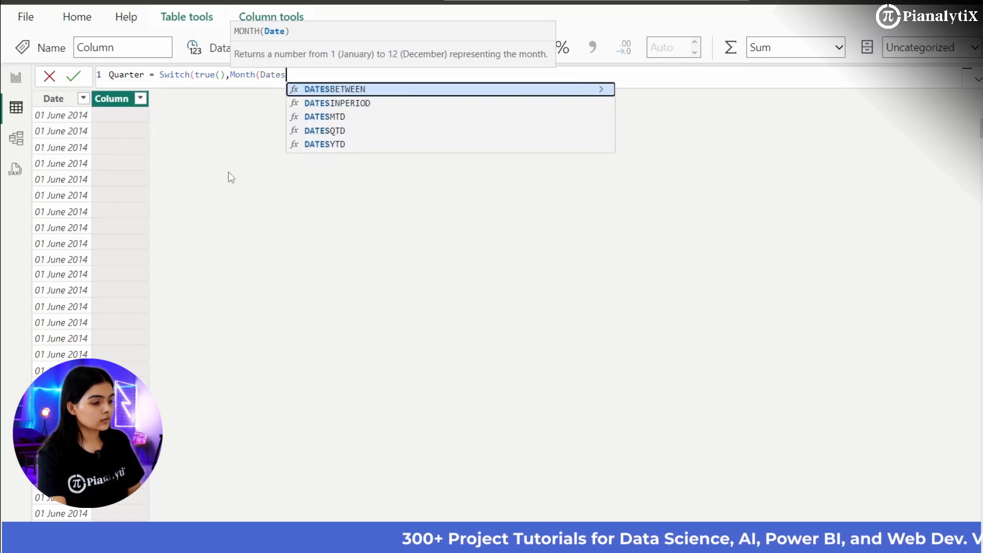
type("[")
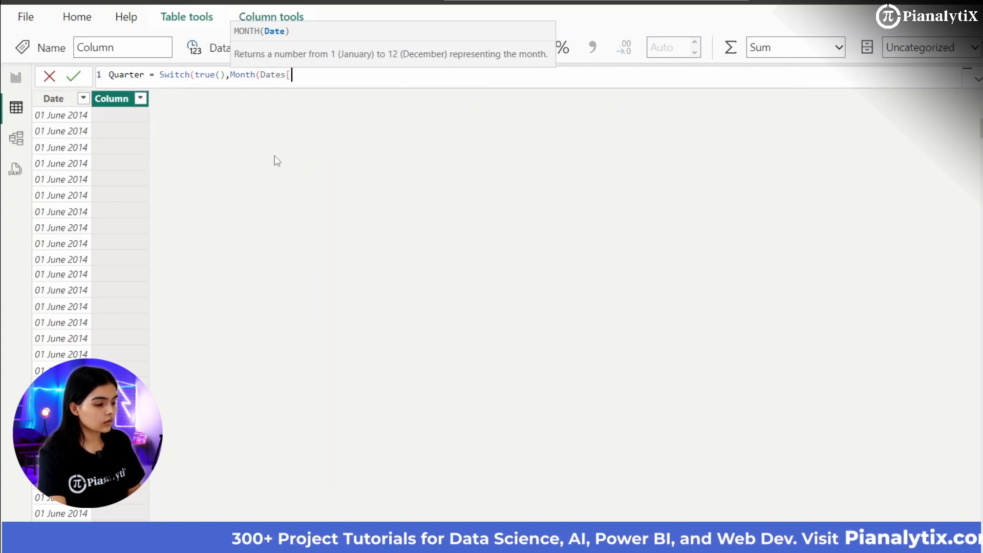
key("BackSpace")
key("BackSpace")
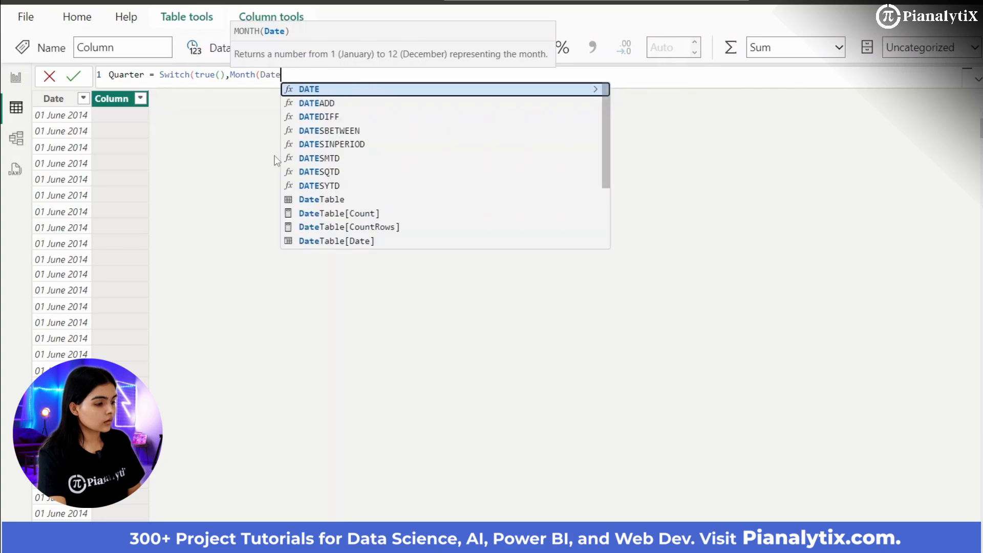
type("Ta")
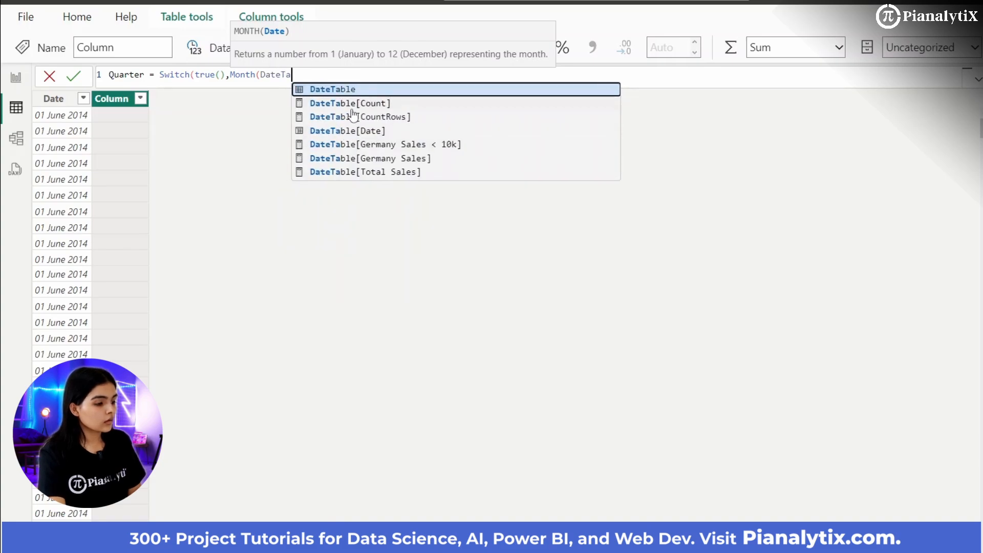
left_click(358, 131)
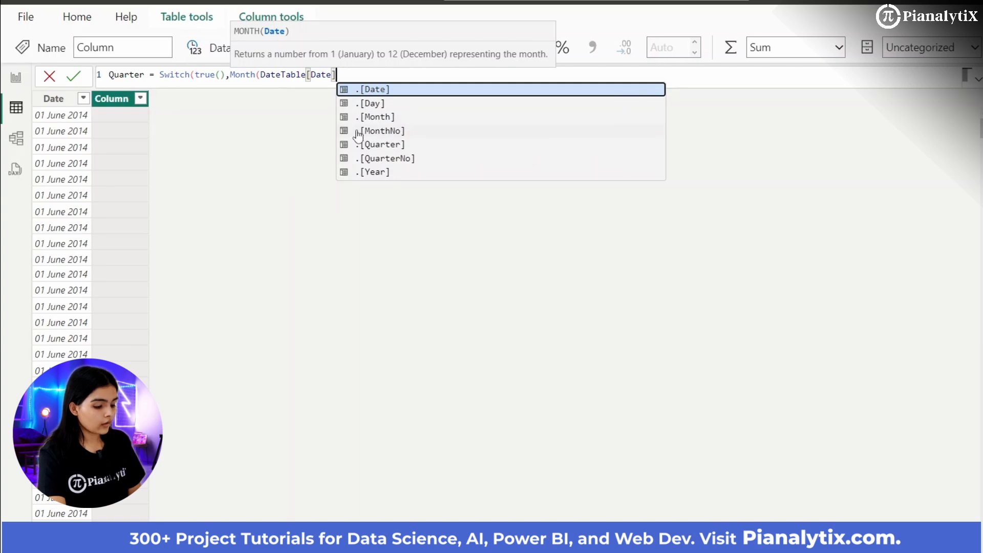
type(")")
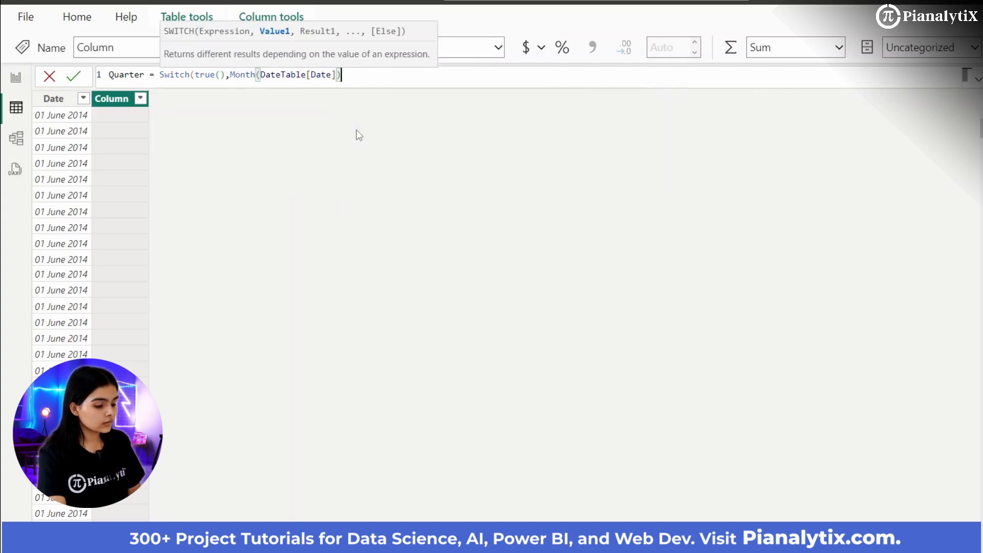
type("<")
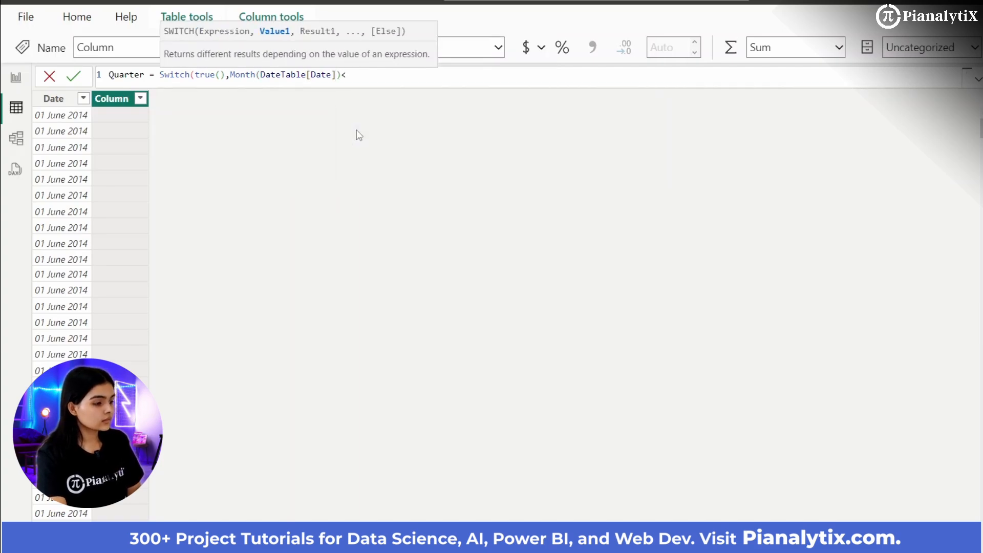
type("3")
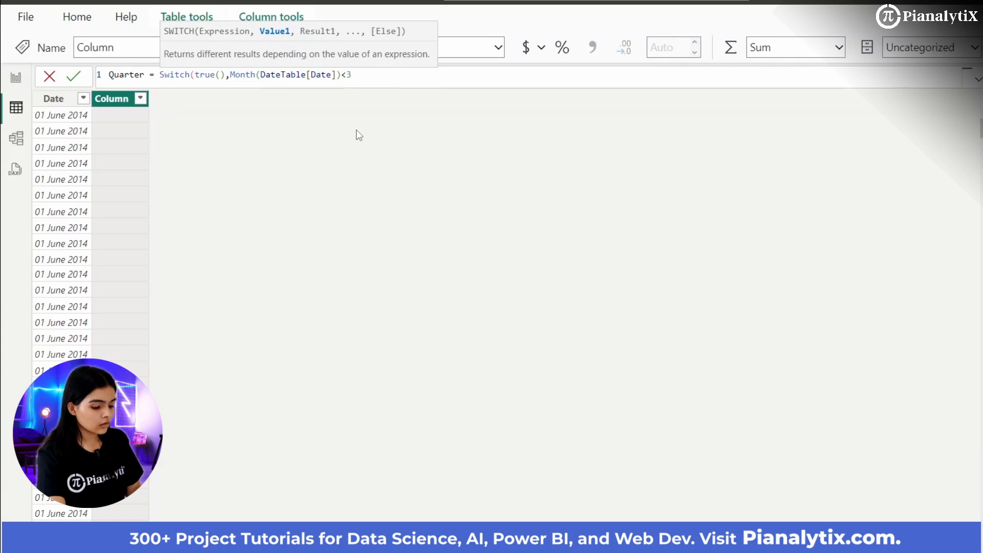
type(", \"\"")
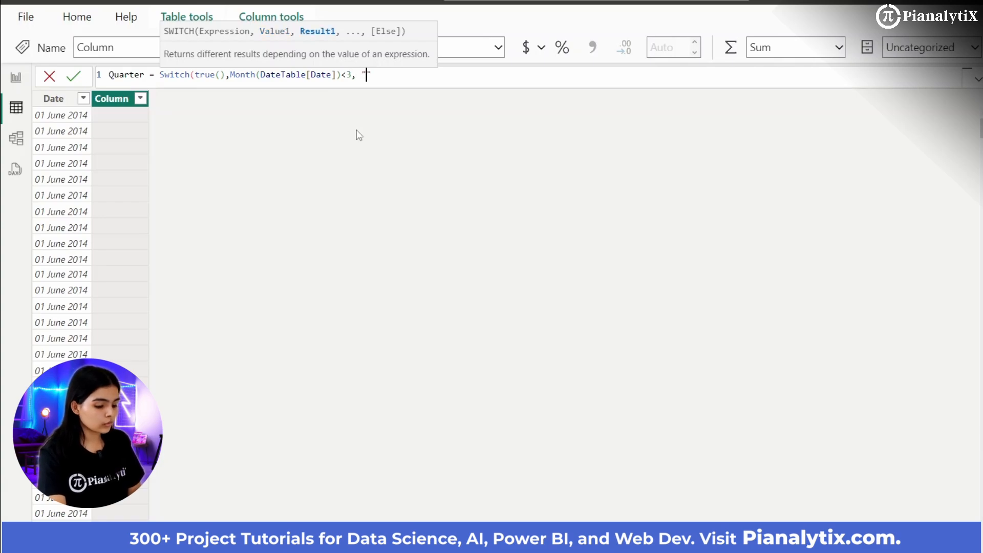
type("Q1\", m")
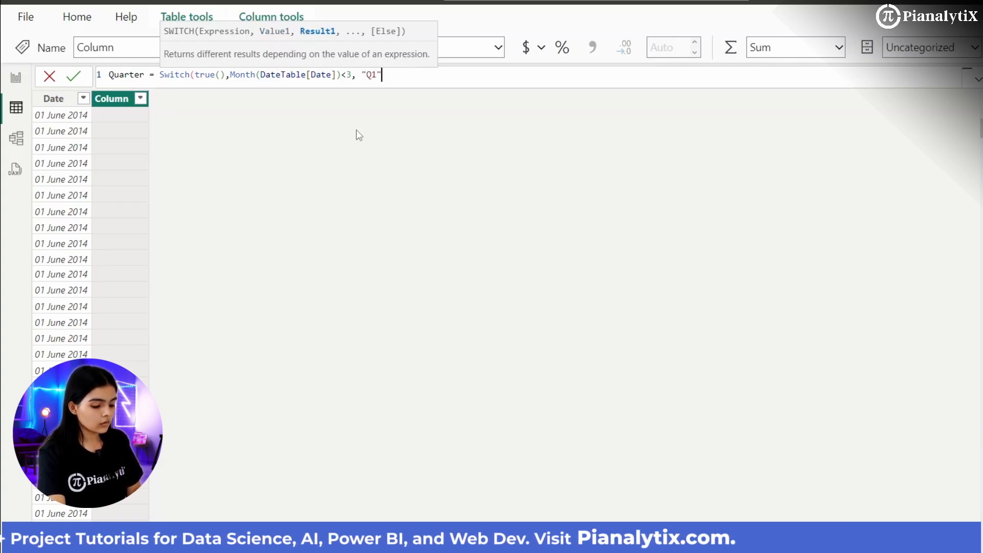
Add the second condition to the Quarter formula: month(DateTable[Date])<6 returning "Q2"
type("onth")
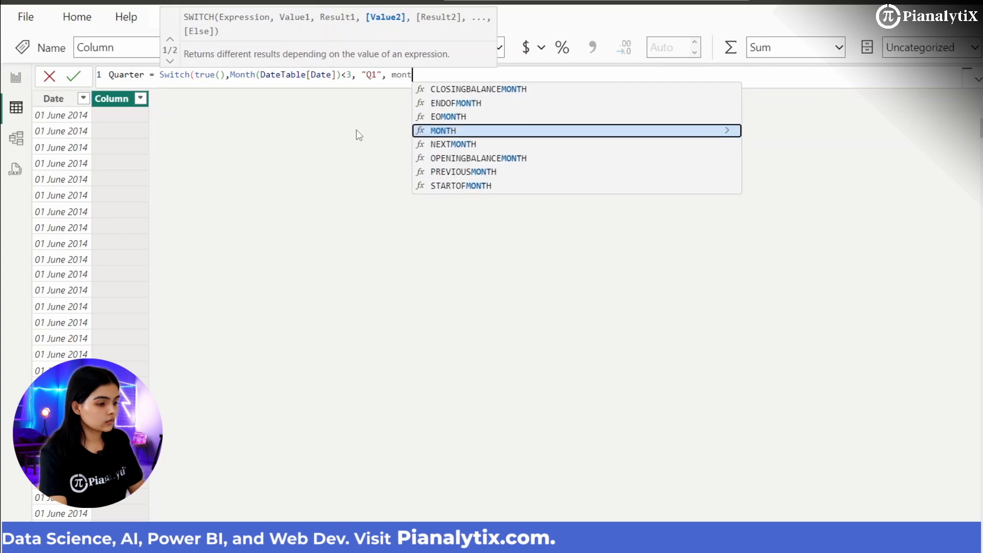
type("(dateta")
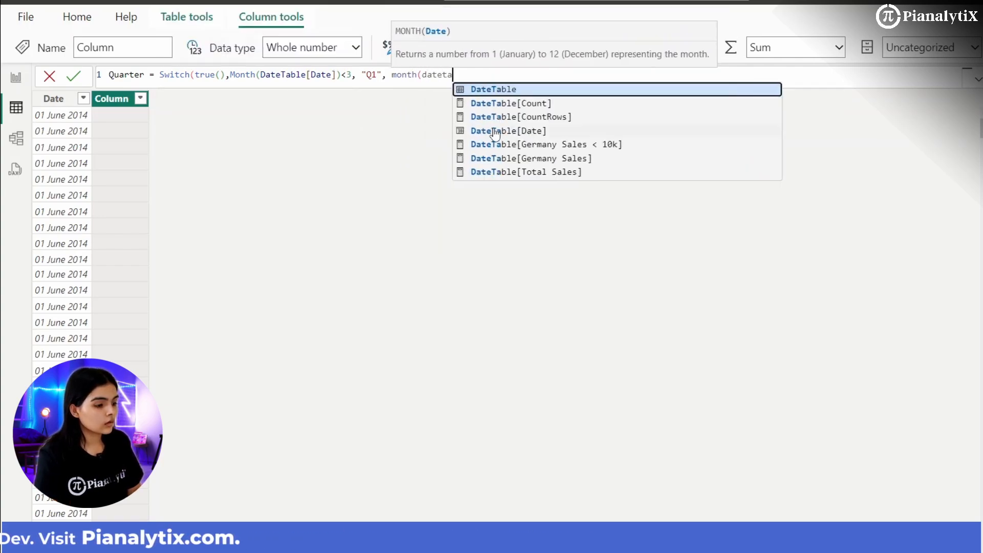
left_click(495, 131)
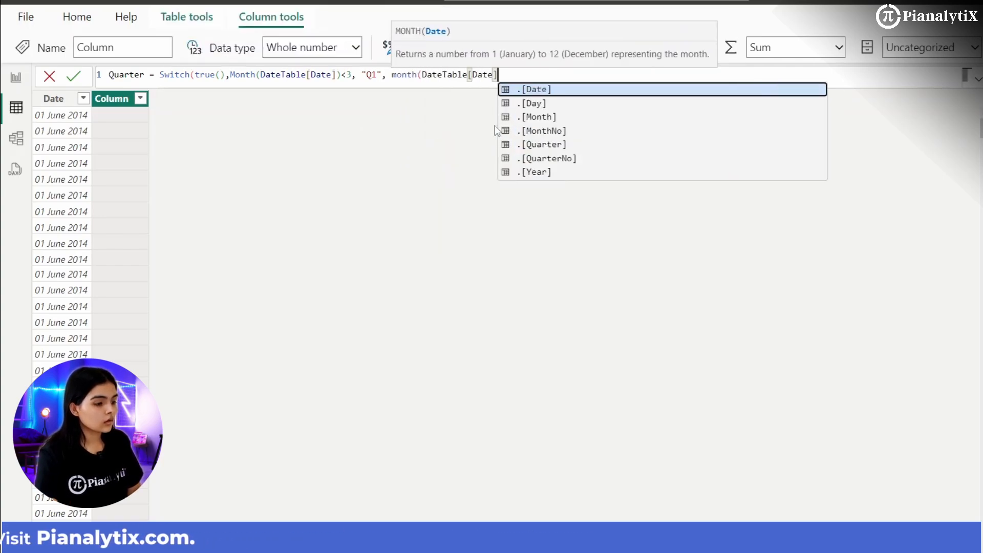
type(")")
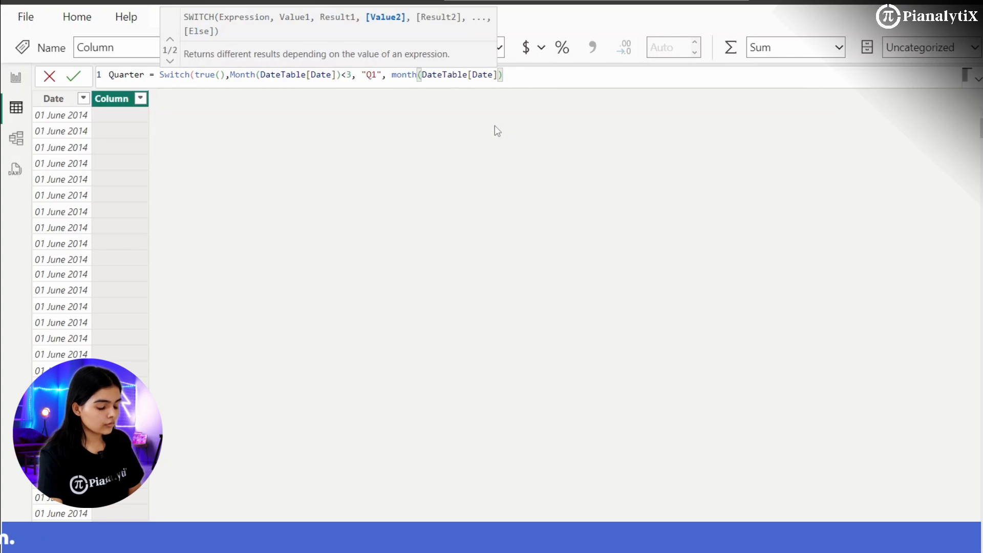
type("<6, \"")
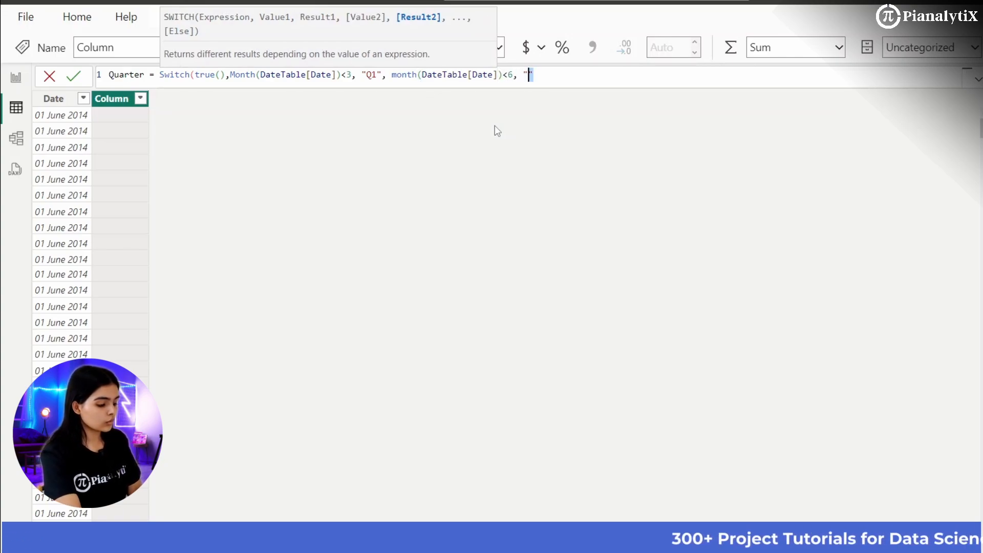
type("Q2\"")
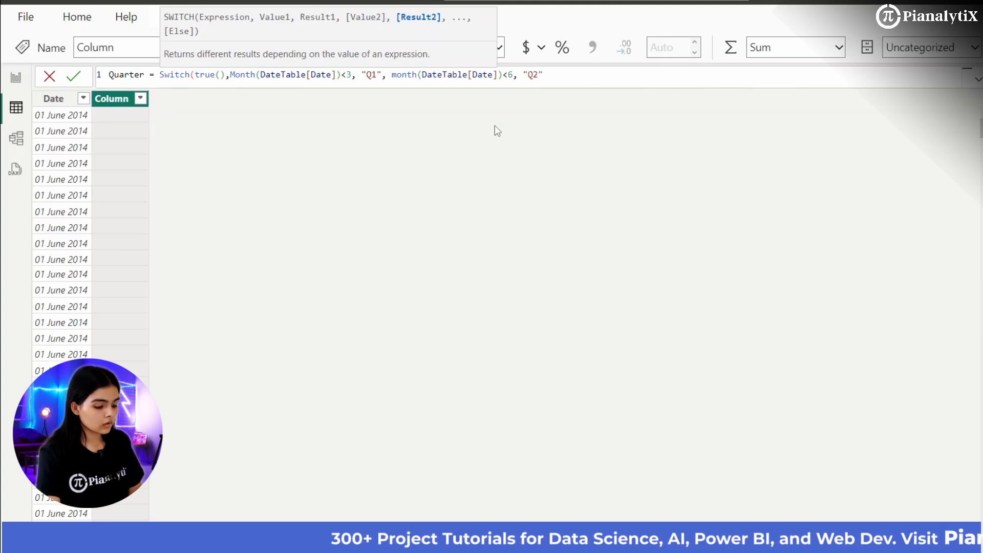
type(",")
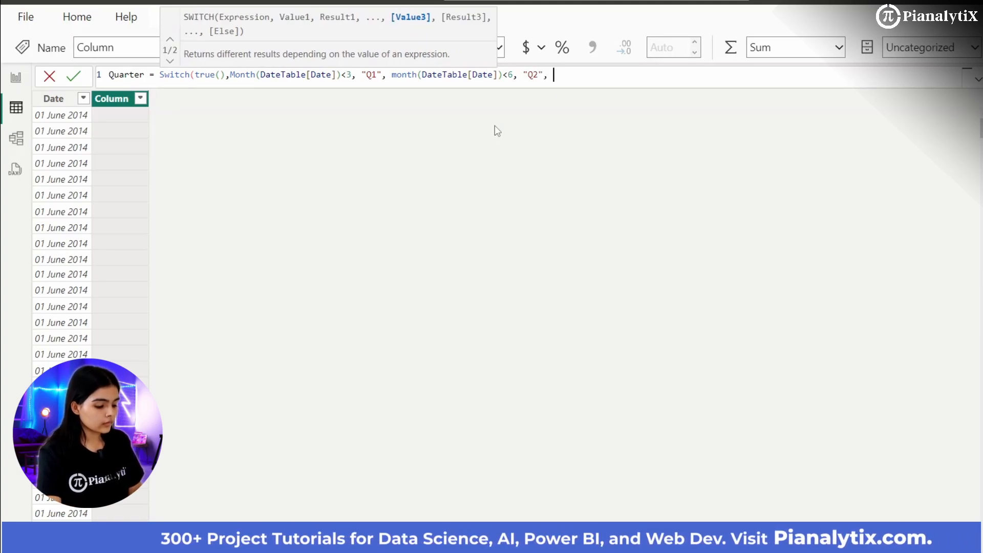
Add the third condition to the Quarter formula: month(DateTable[Date])<9 returning "Q3"
type(" month(")
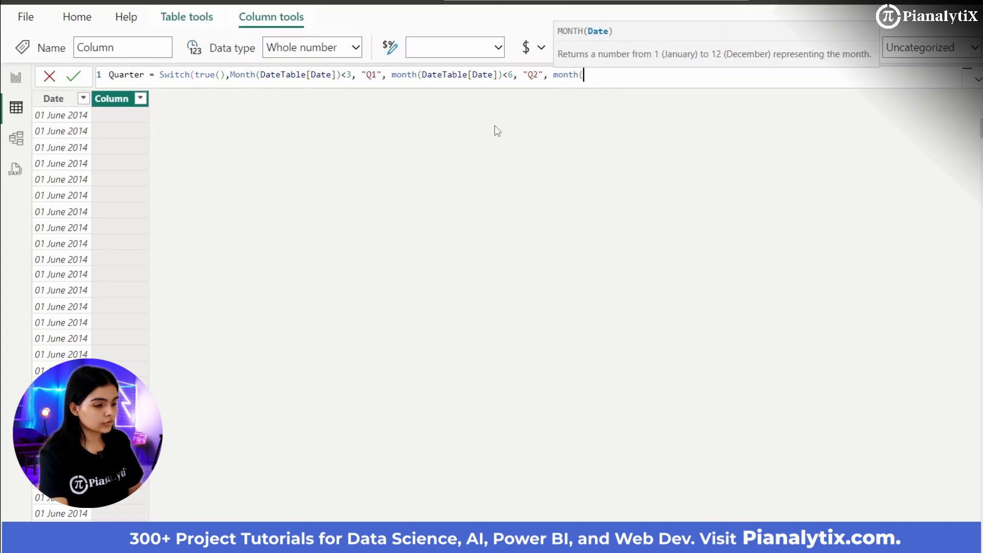
type("datetable")
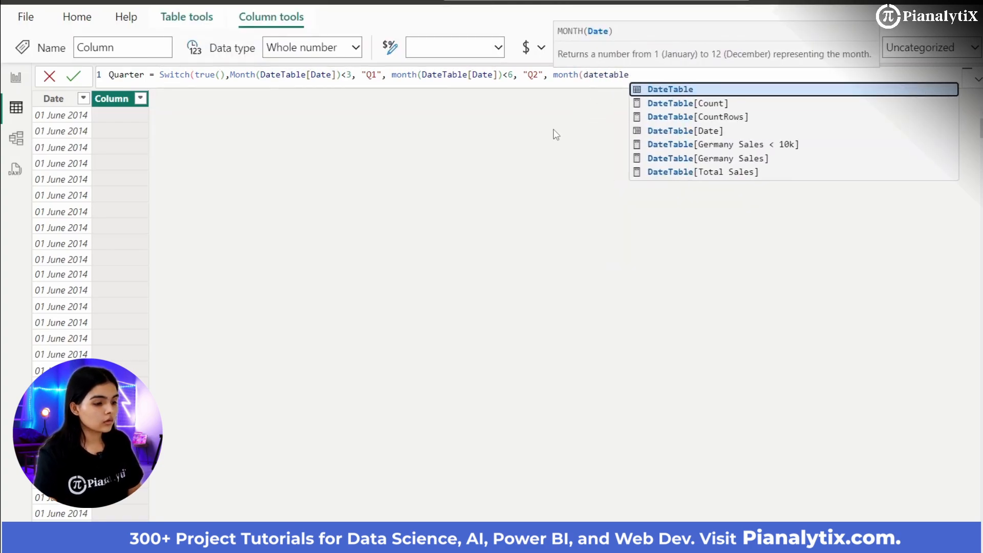
left_click(668, 132)
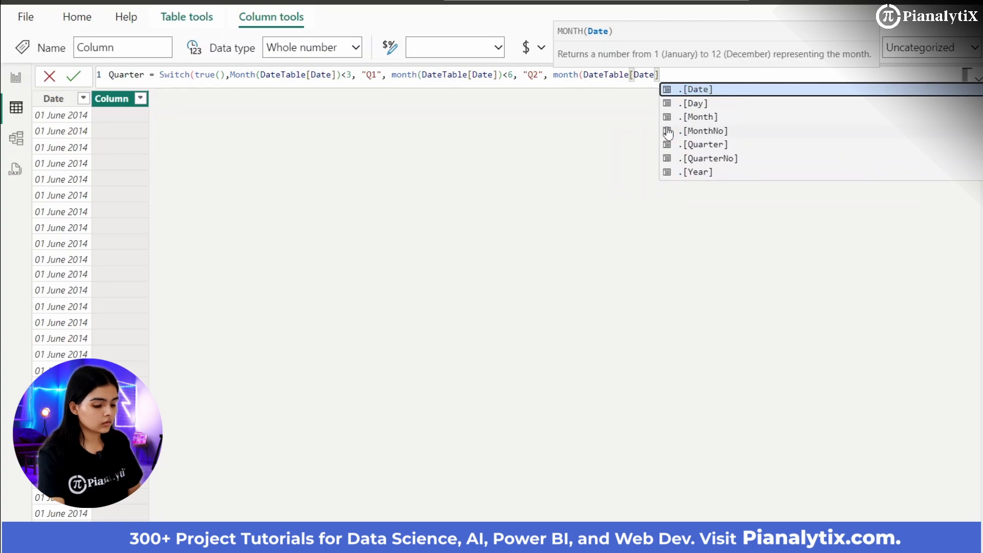
type(")")
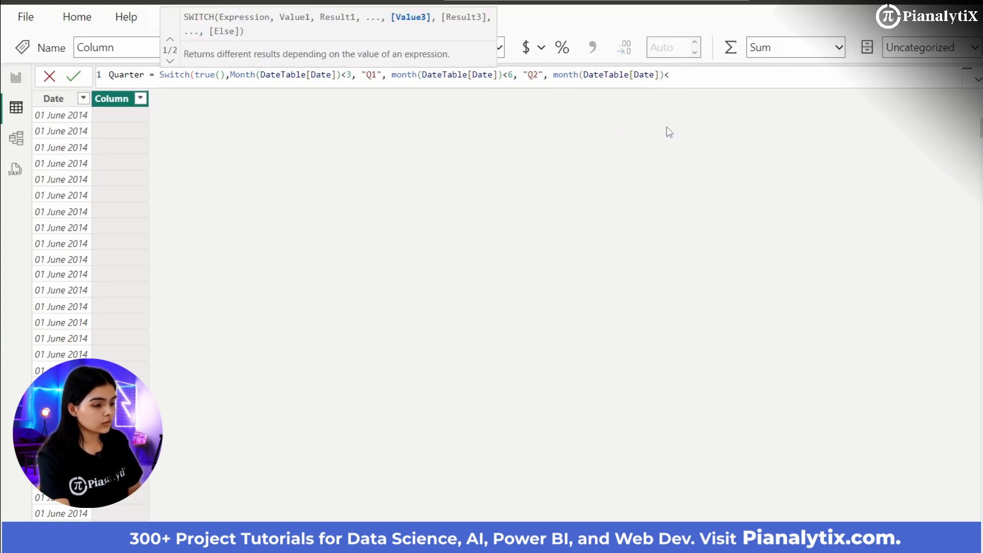
type("<9")
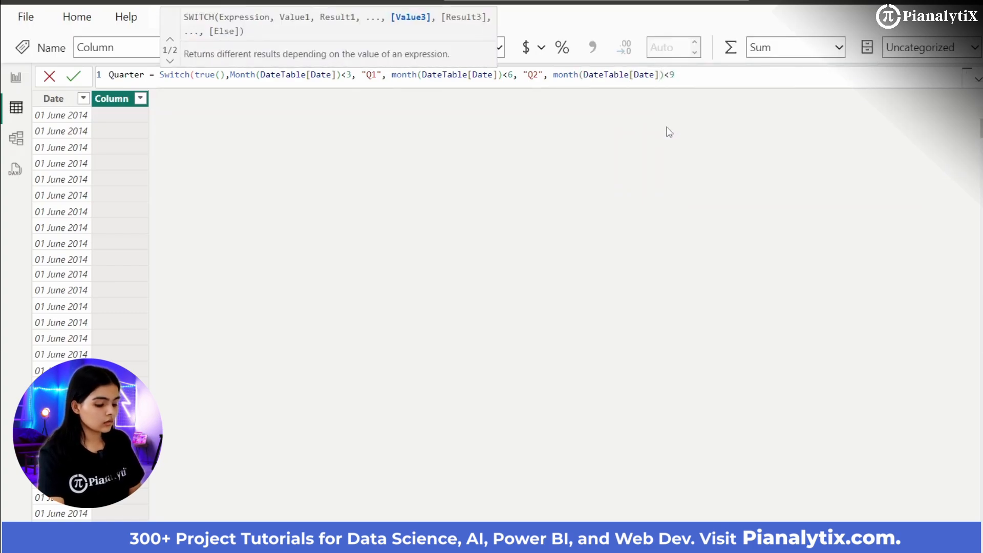
type(", ")
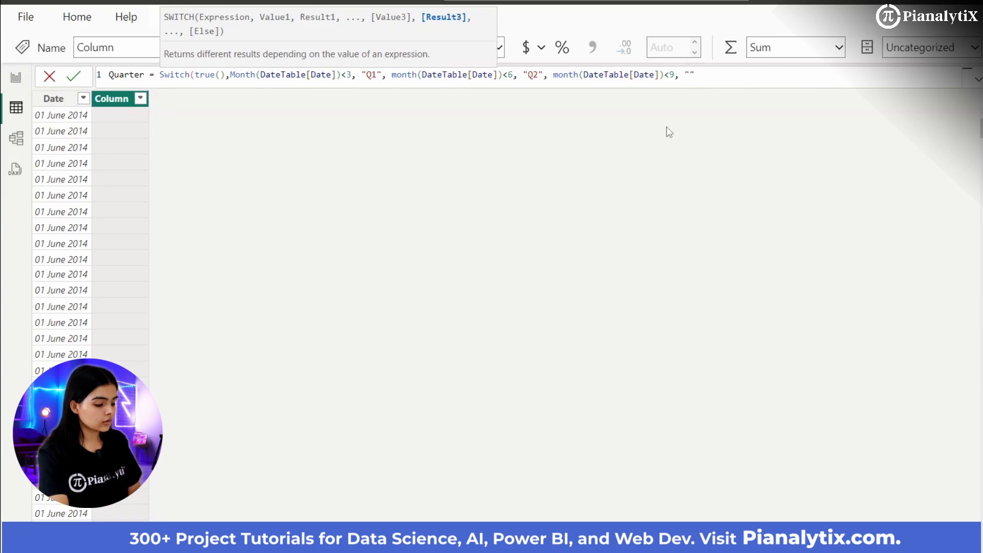
type("\"Q3\",")
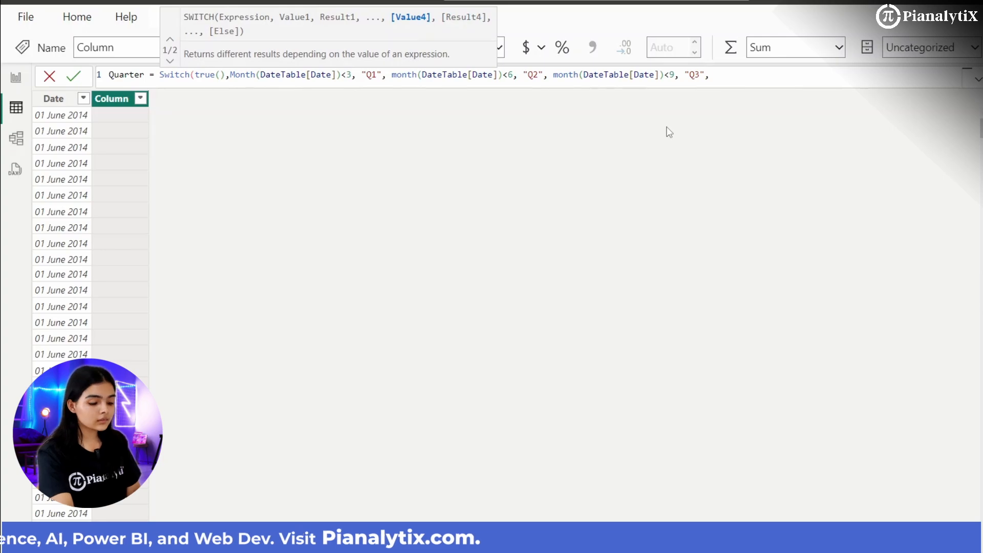
Finish the Quarter formula with "Q4" as the else result, apply it, and review the quarters against the dates down the table
type("\"\"")
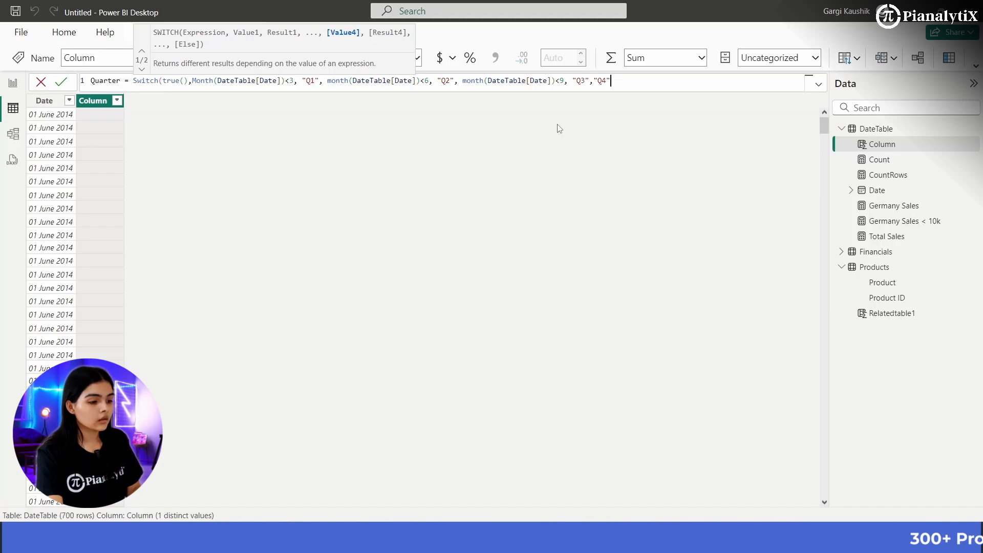
type(")")
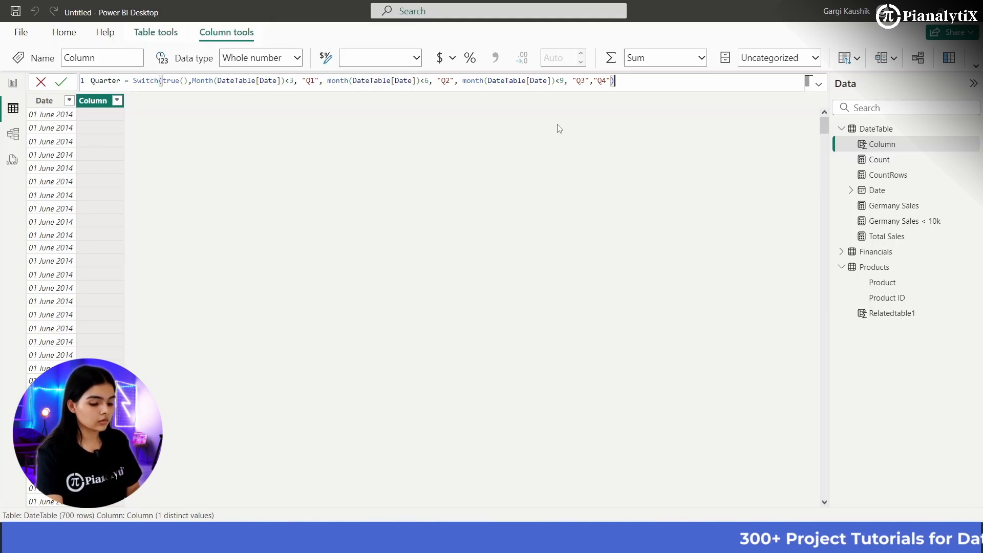
key("Return")
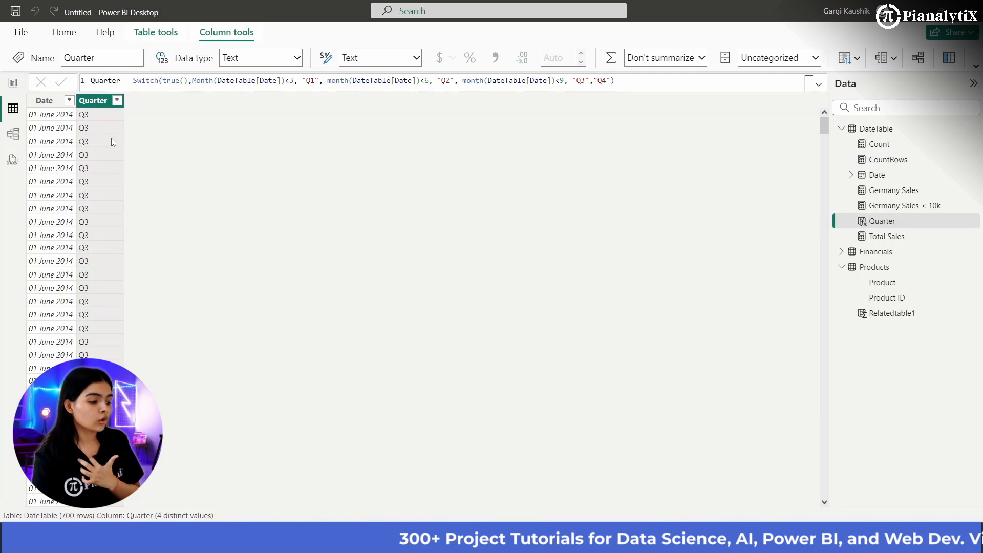
scroll(112, 137, "down", 15)
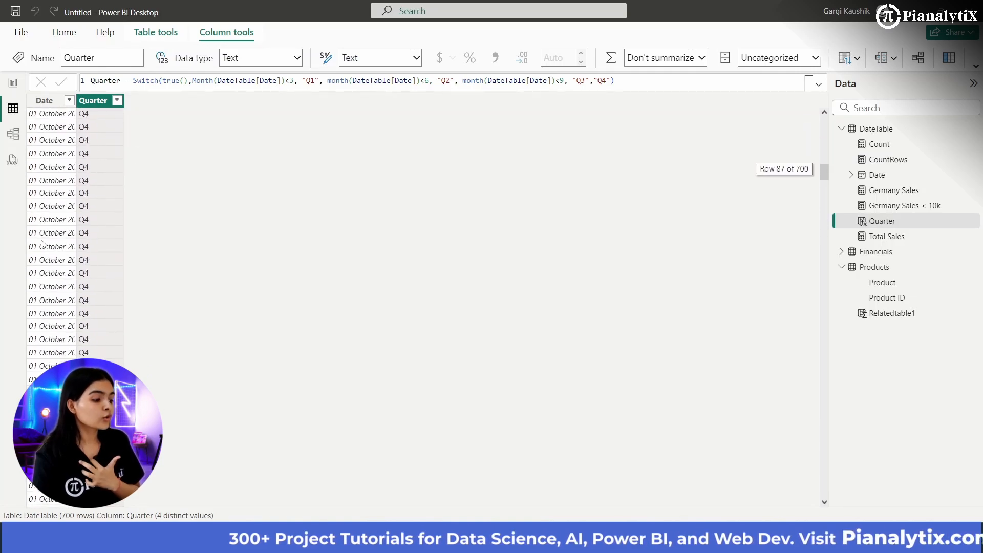
scroll(118, 229, "down", 20)
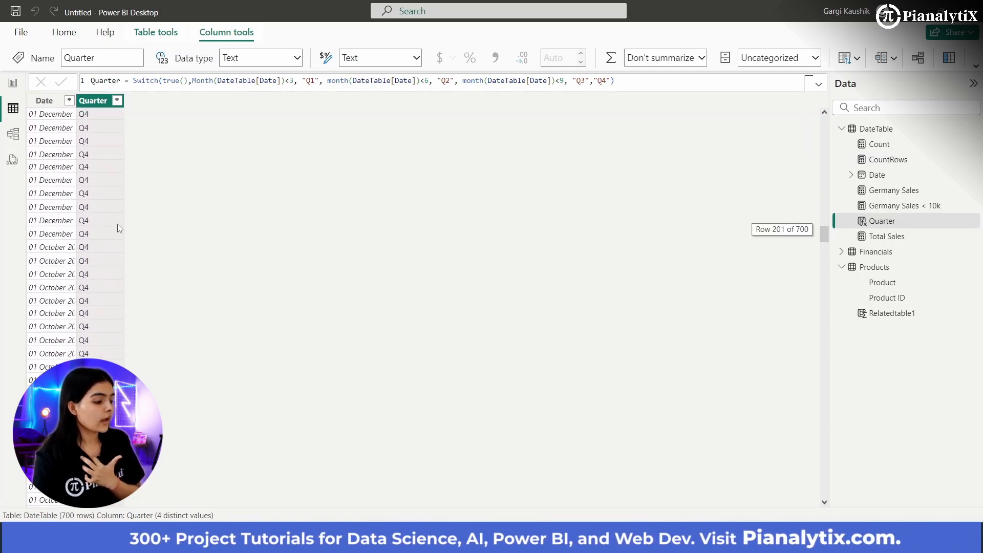
scroll(118, 225, "down", 20)
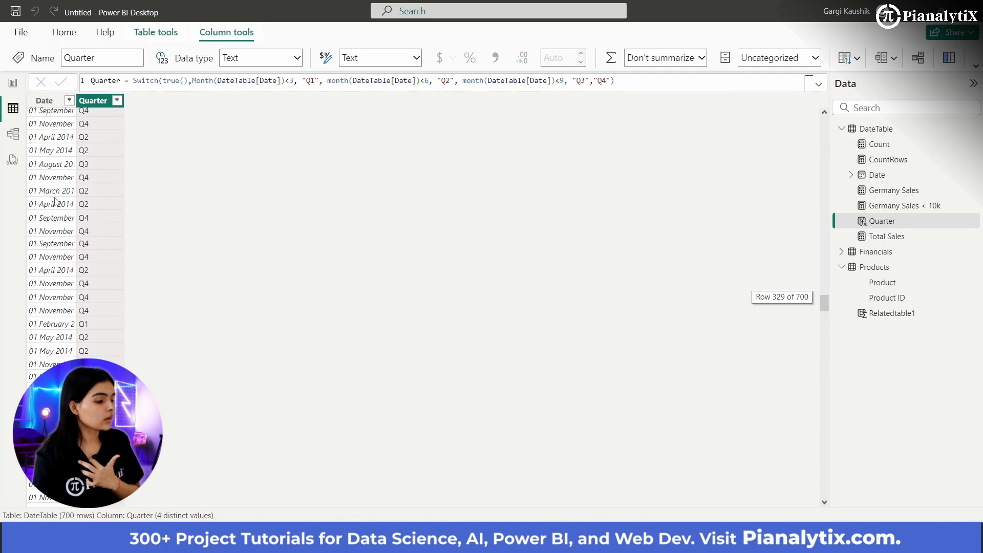
scroll(115, 200, "down", 18)
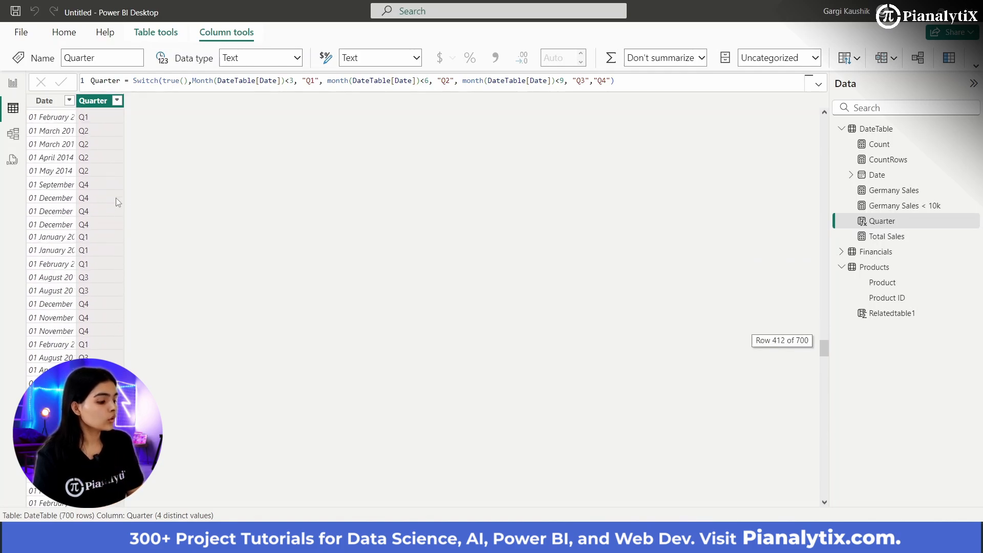
scroll(116, 198, "down", 7)
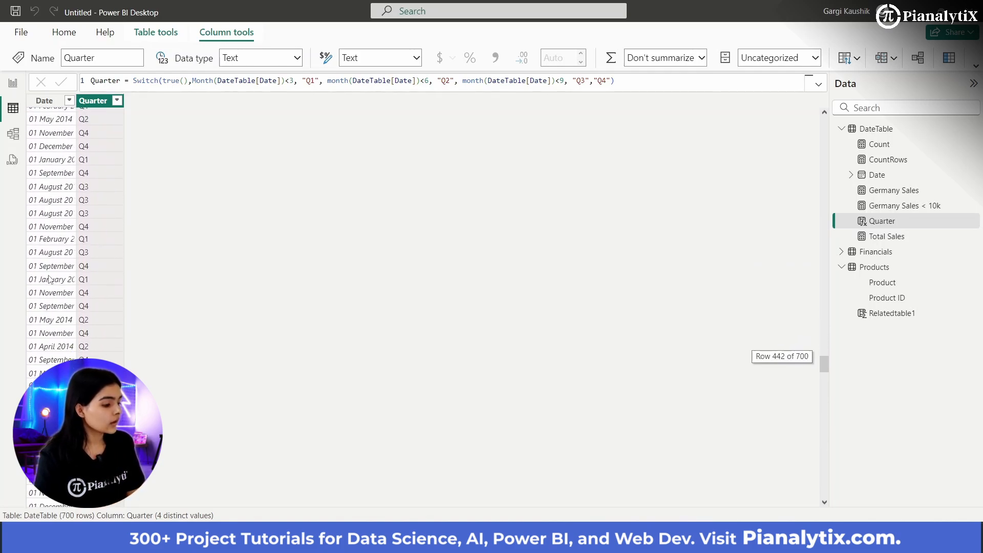
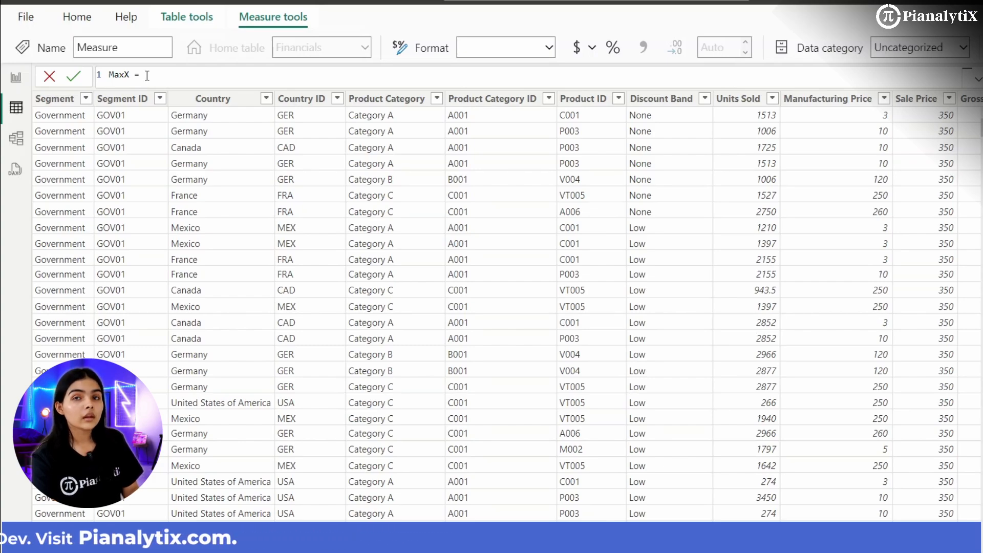
Begin the MaxX measure's formula with MAXX and give Financials as its table argument
type("MAXX")
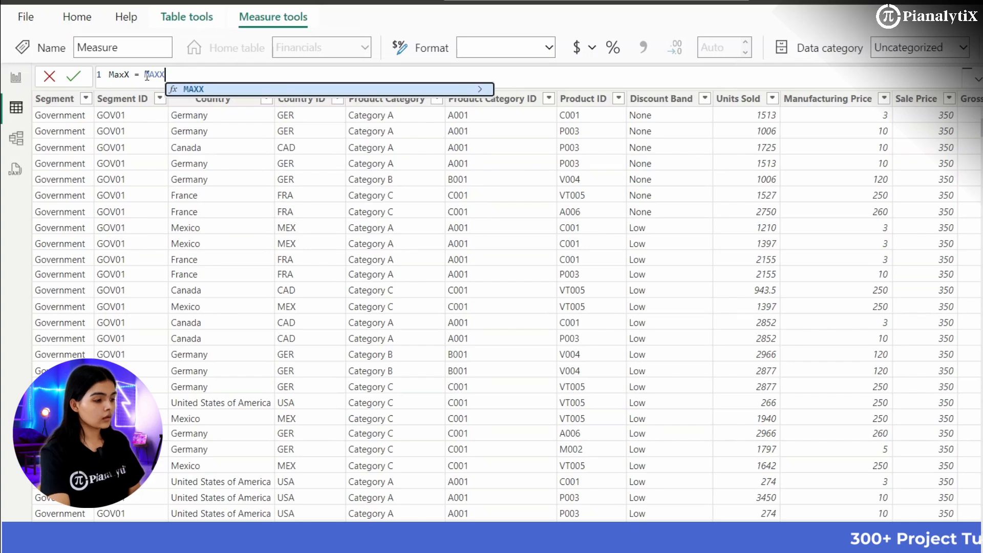
type("(")
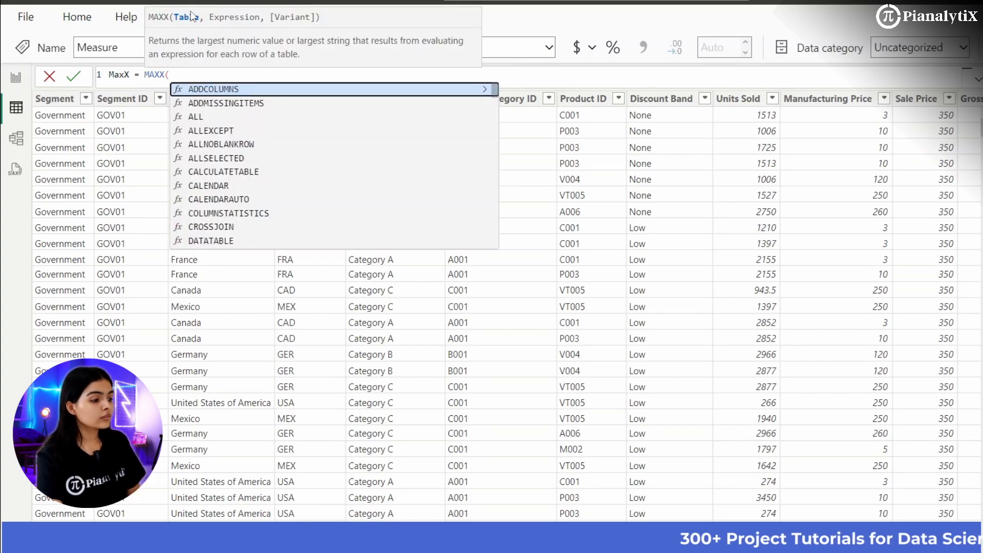
type("Finan")
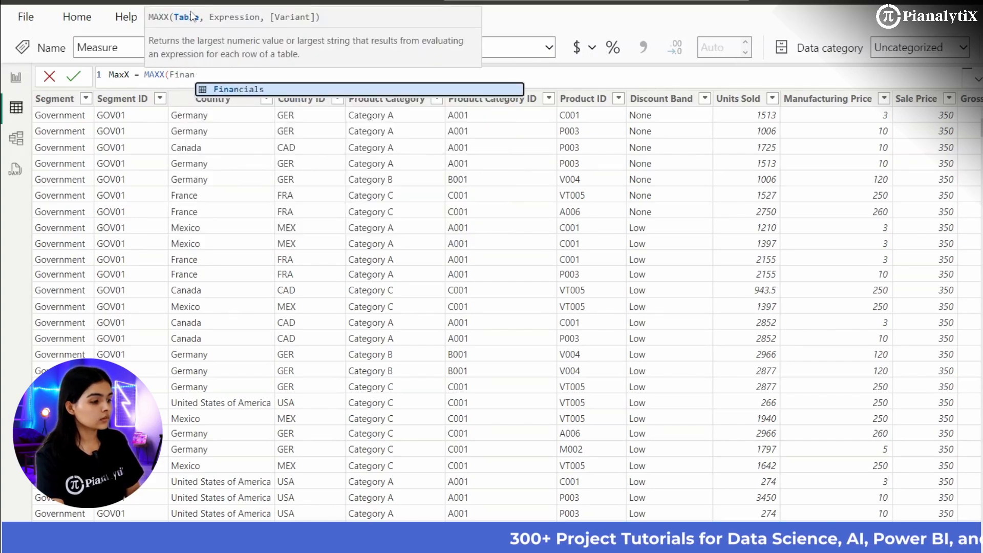
left_click(240, 89)
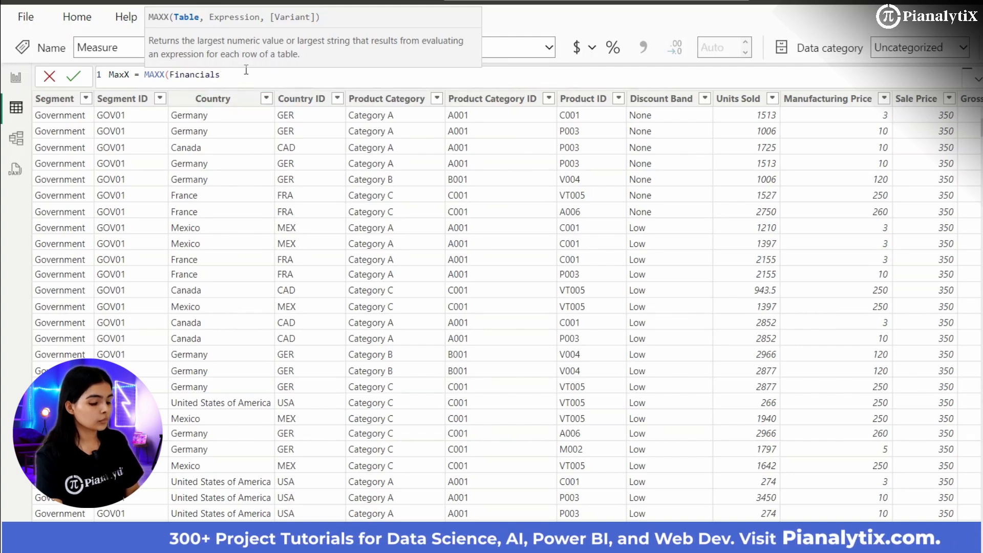
type(",")
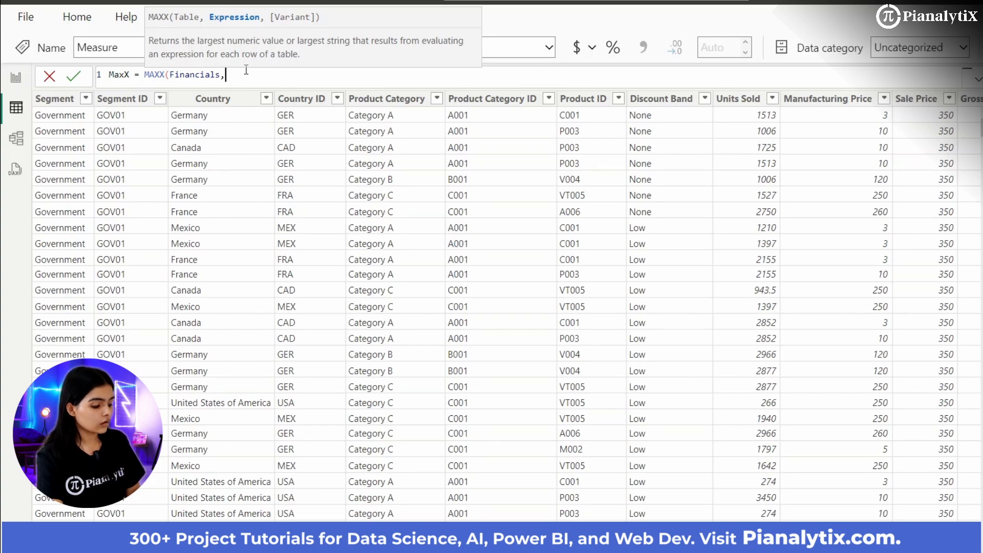
type("T")
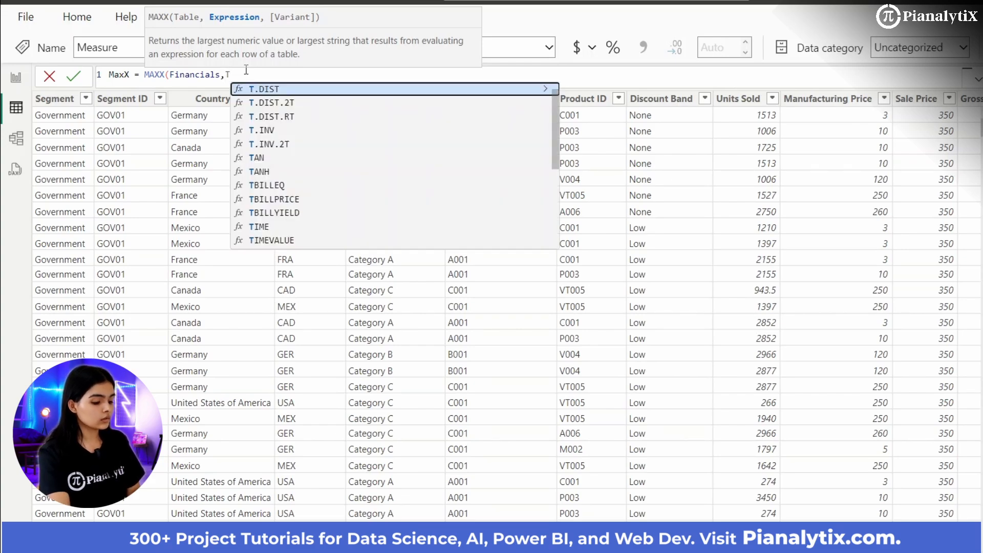
type("otal")
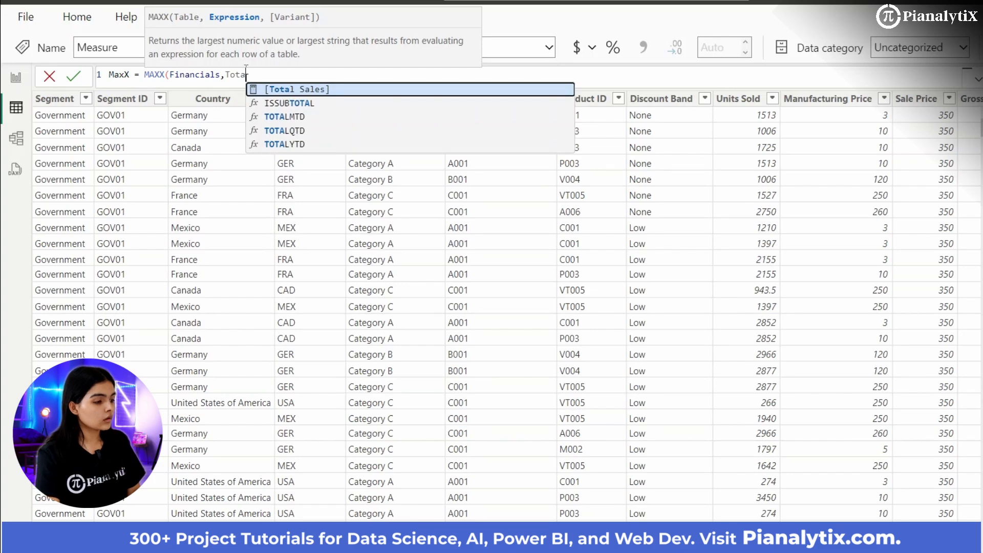
key("BackSpace")
key("BackSpace")
key("BackSpace")
key("BackSpace")
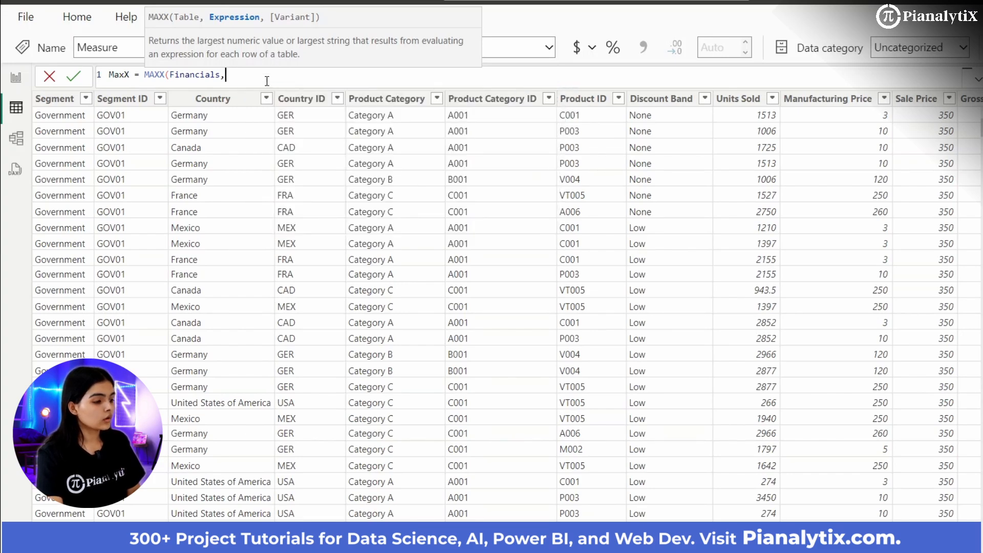
Complete the MaxX formula with the expression Financials[ Sales]*Financials[Units Sold] and apply it
type("Sales")
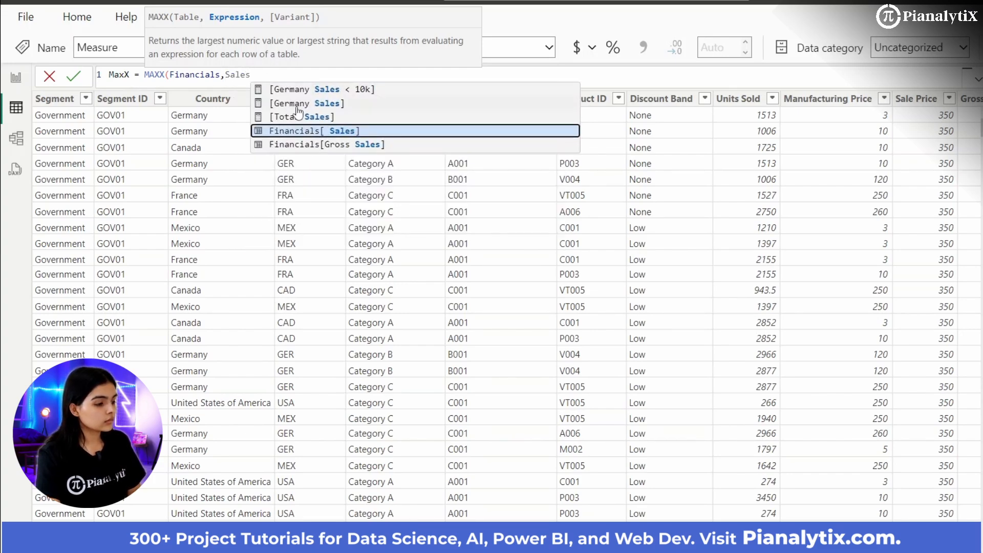
left_click(307, 131)
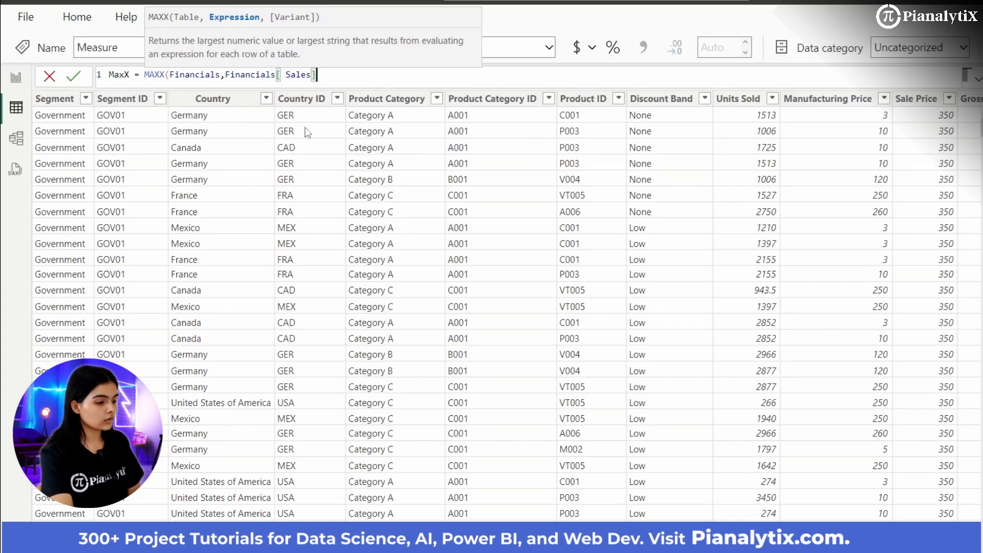
type("*")
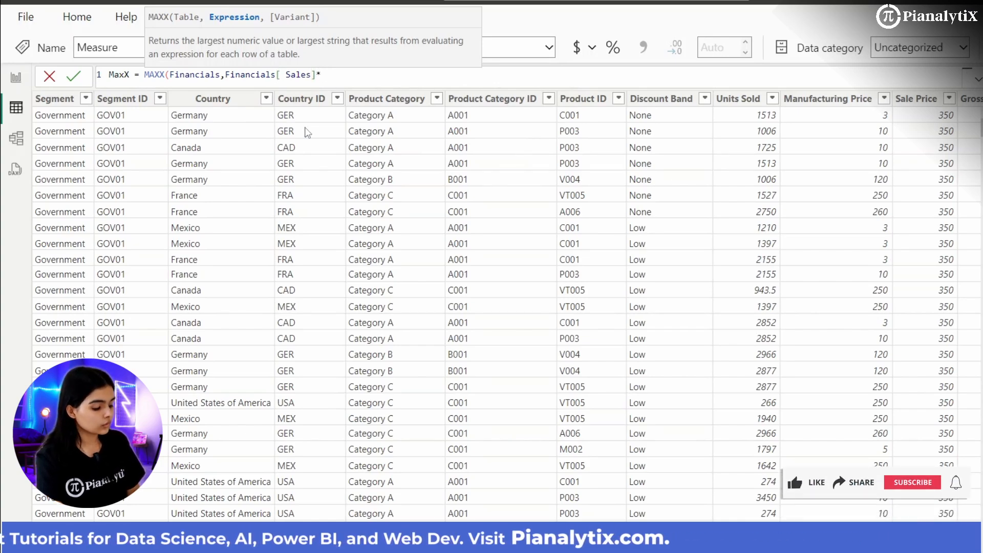
type("uni")
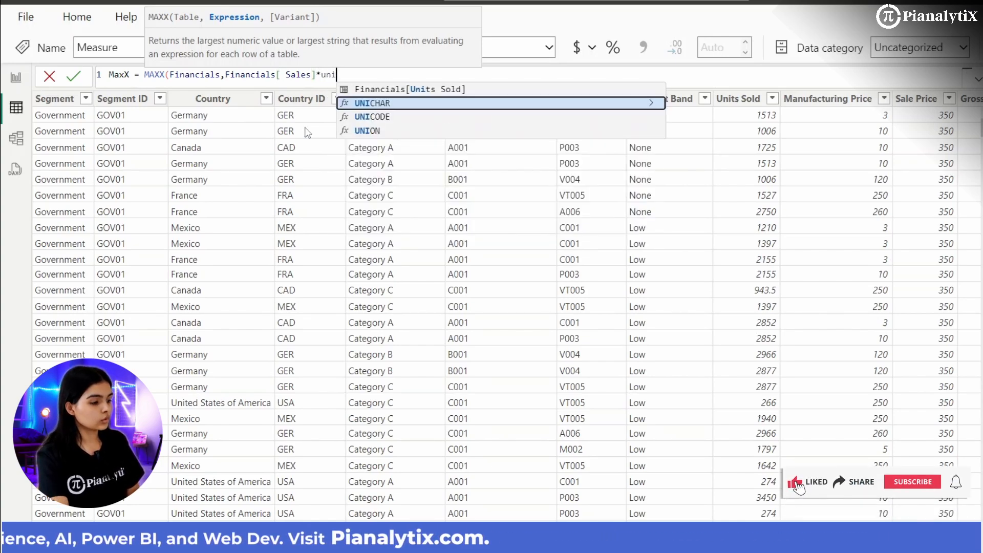
left_click(383, 88)
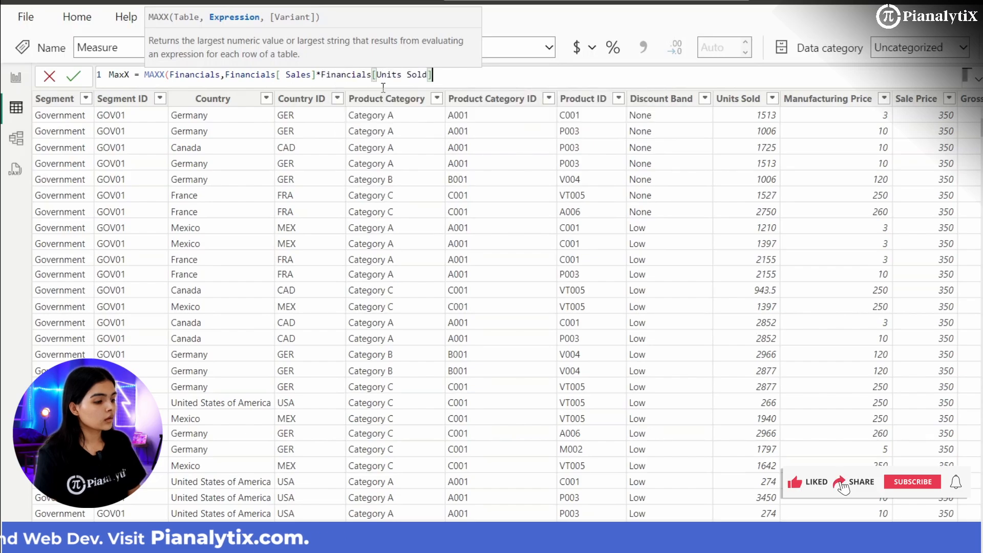
type(")")
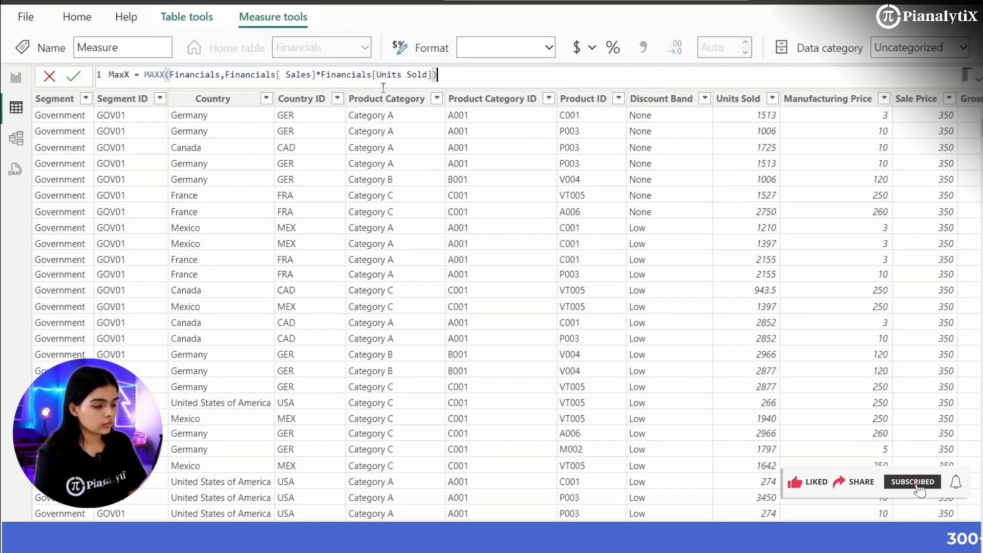
key("Return")
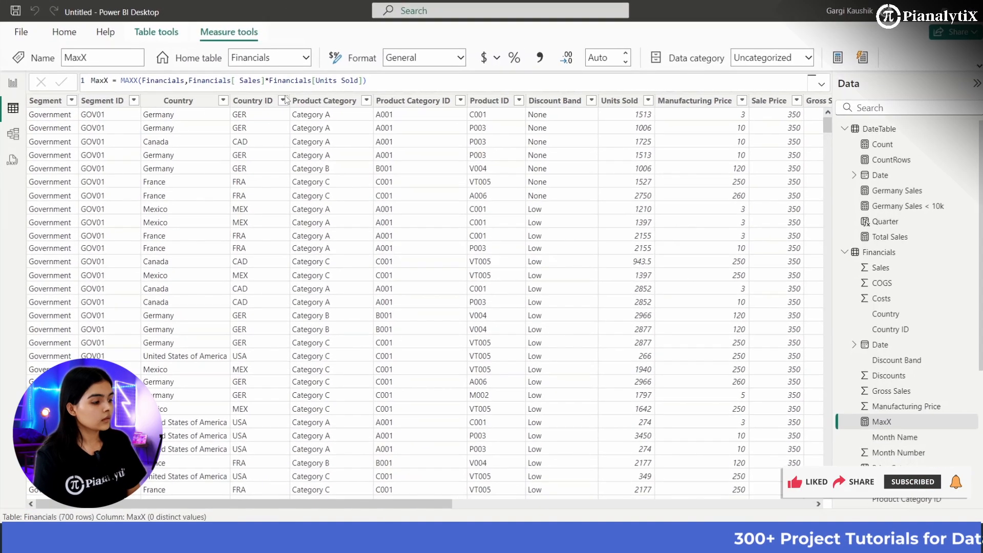
Add the MaxX measure to the table visual on the report page
left_click(13, 83)
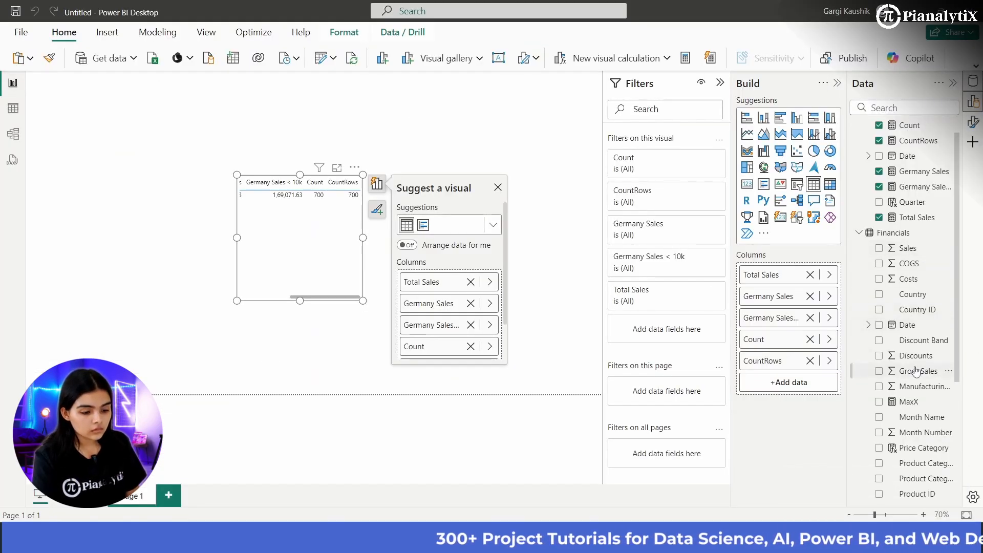
scroll(917, 371, "down", 1)
left_click_drag(909, 356, 324, 274)
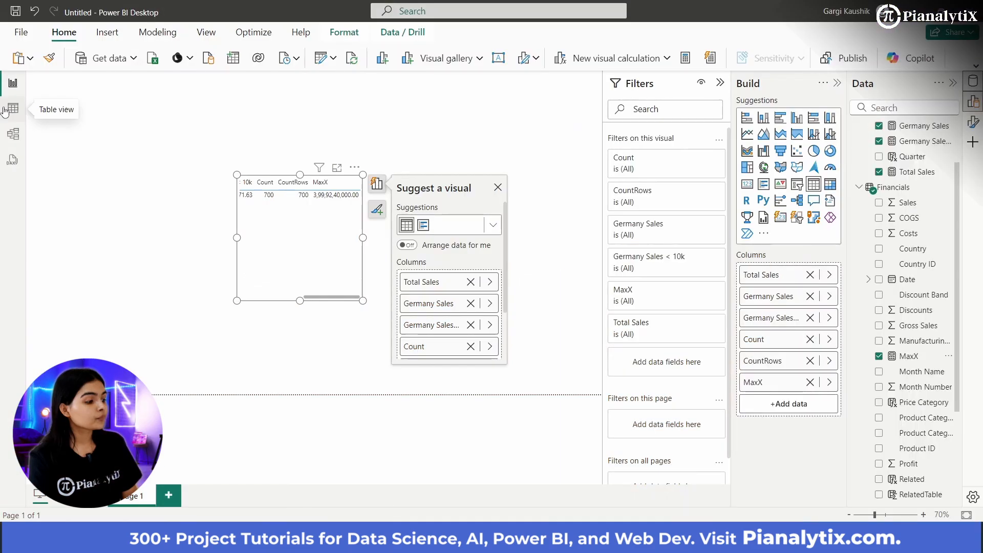
Start a new calculated table in the table view and name it Table1 in its formula
left_click(7, 109)
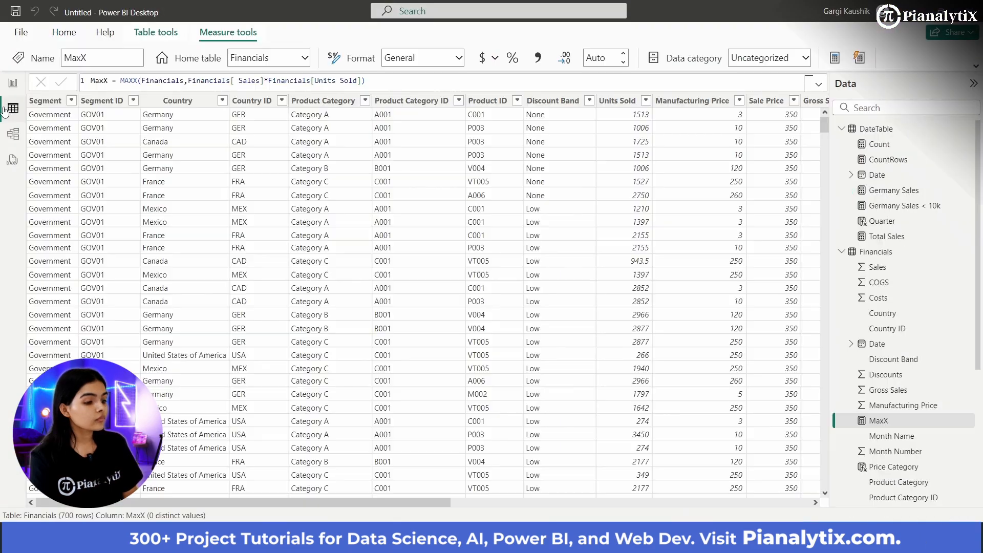
left_click(64, 32)
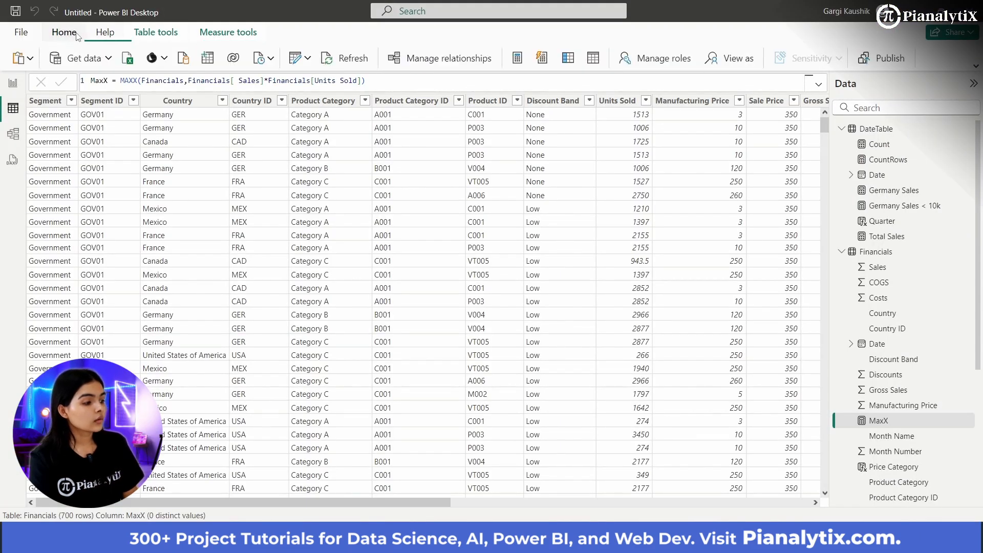
left_click(593, 59)
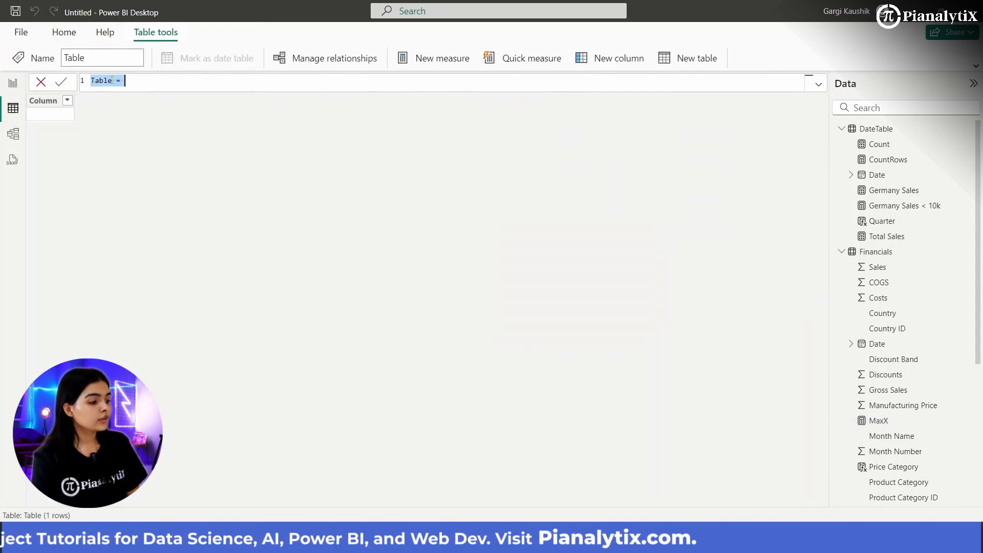
left_click(116, 81)
key("BackSpace")
key("BackSpace")
key("BackSpace")
key("BackSpace")
key("BackSpace")
key("BackSpace")
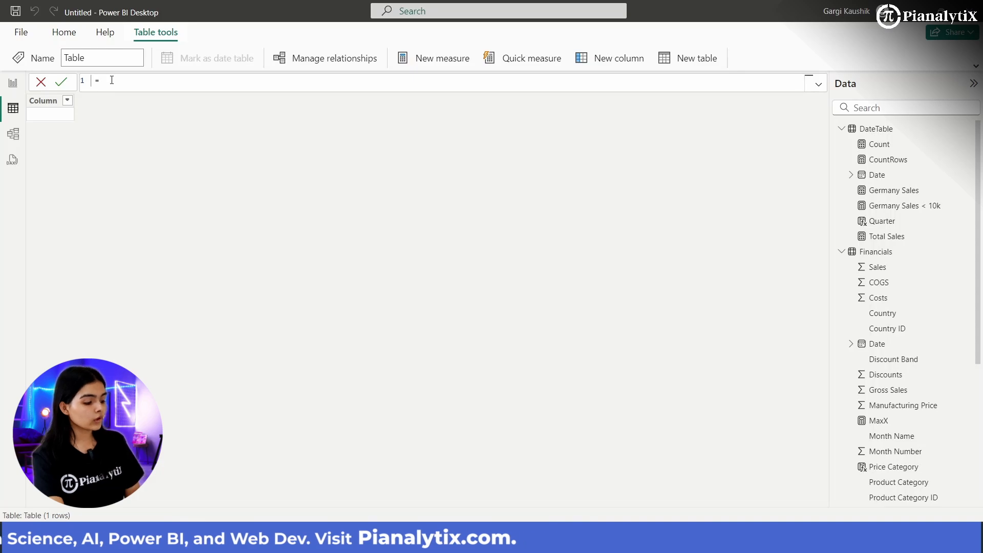
type("Table ")
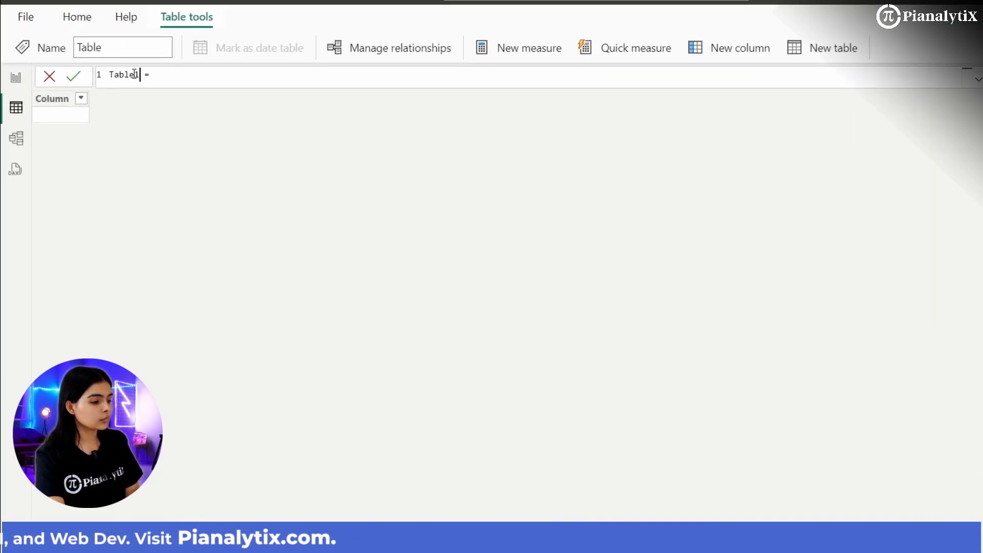
type("1")
left_click(160, 75)
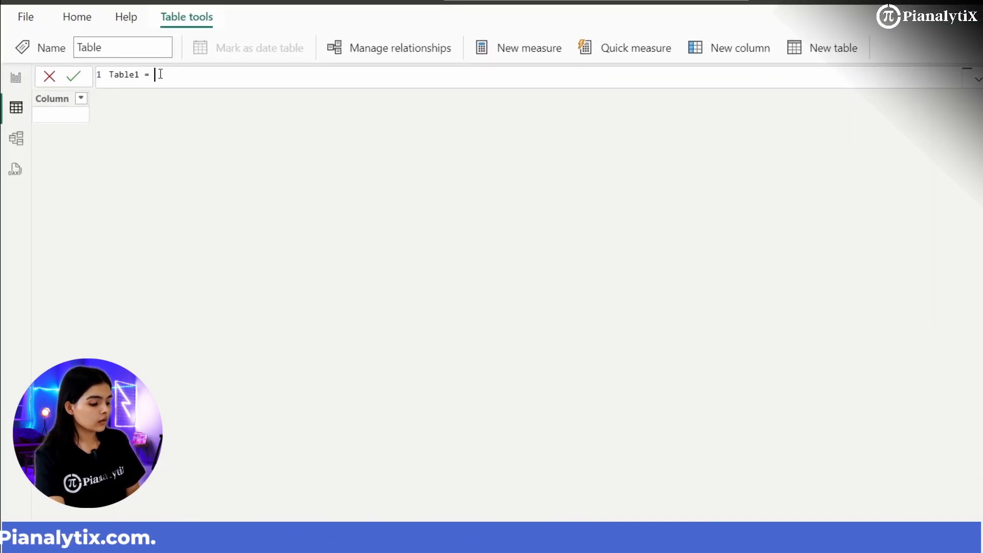
Begin the Table1 formula with TOPN, using 3 as the number of rows and Financials as the table
type("TOP")
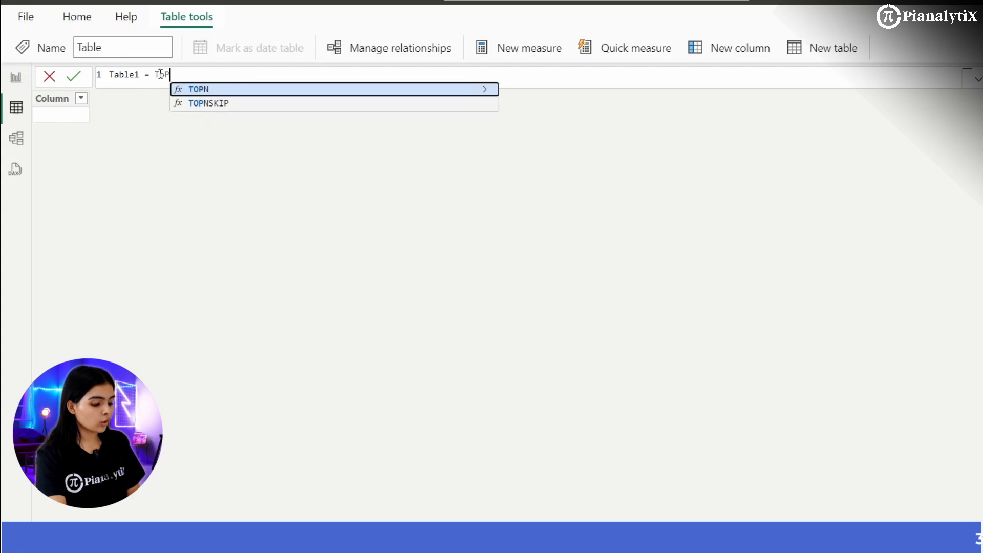
type("N(")
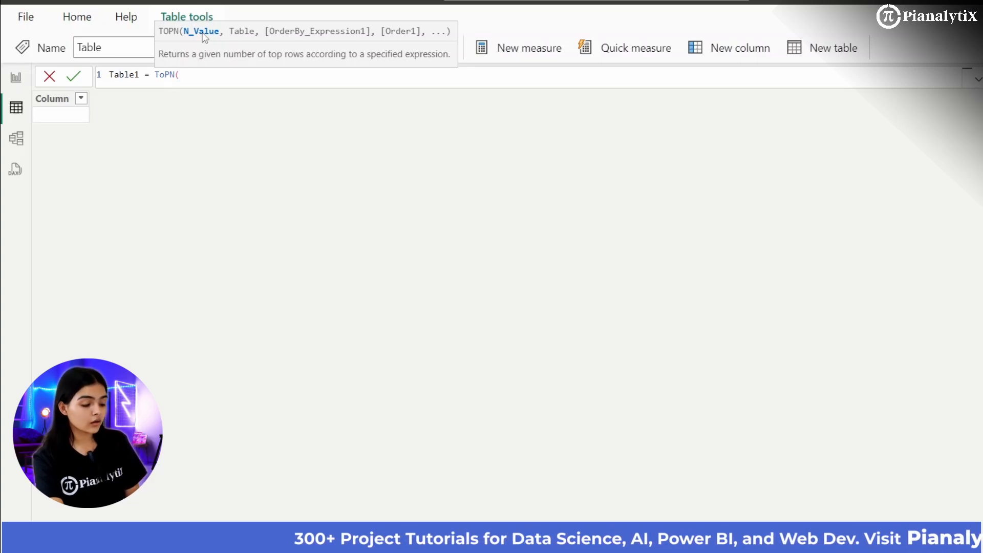
type("3")
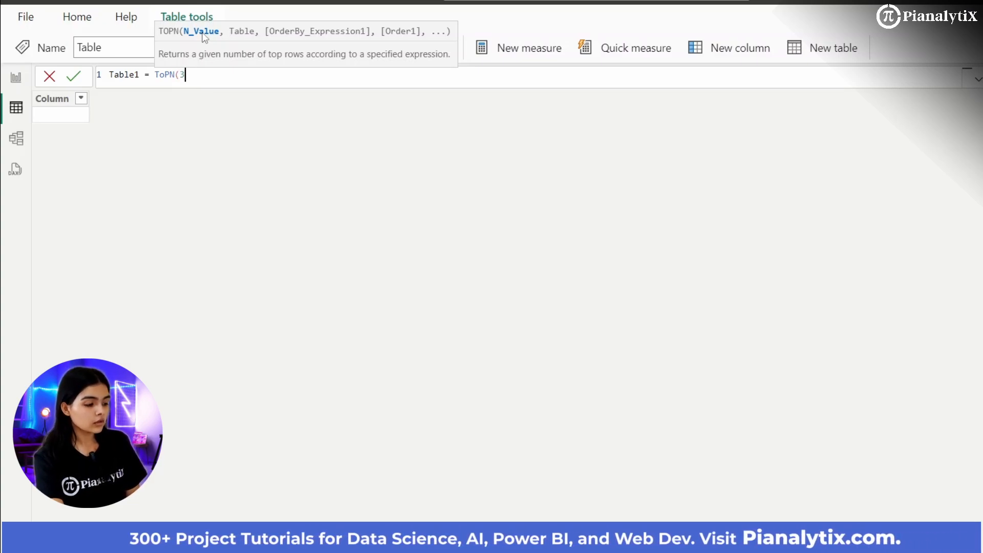
type(",")
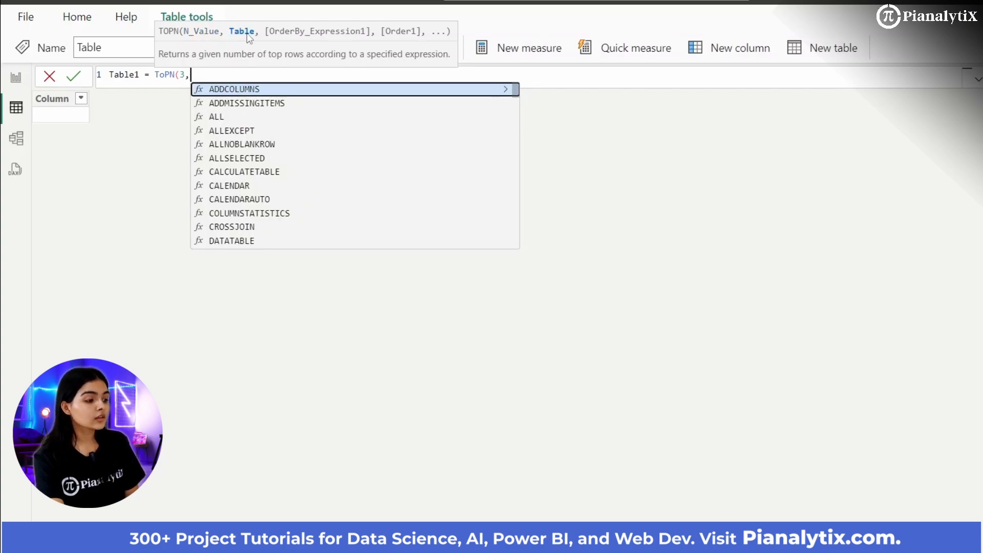
type("Finan")
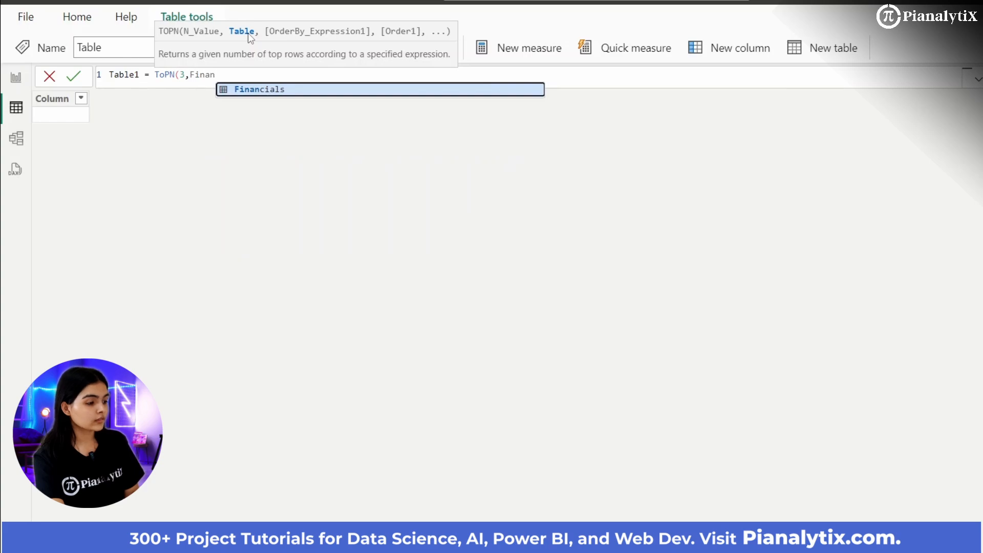
left_click(260, 92)
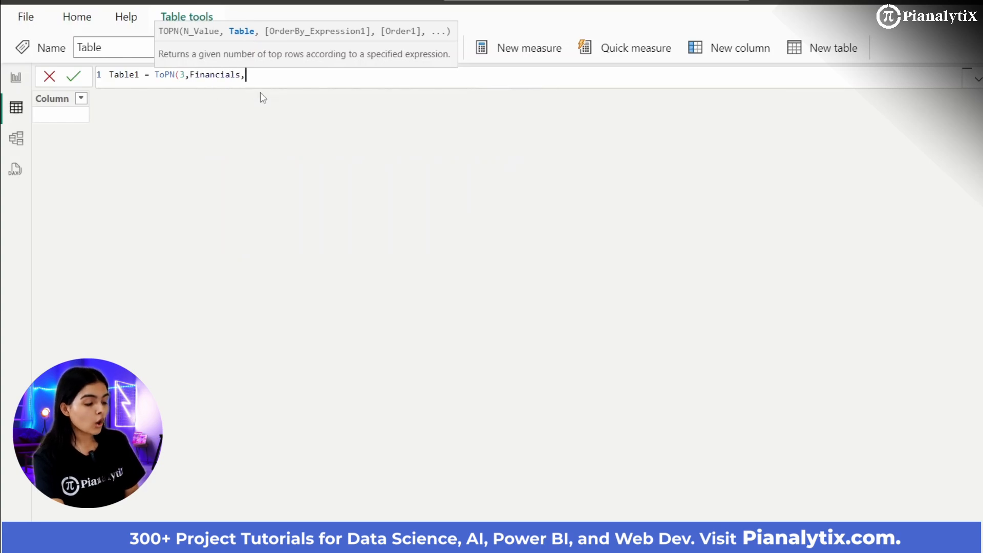
type(",")
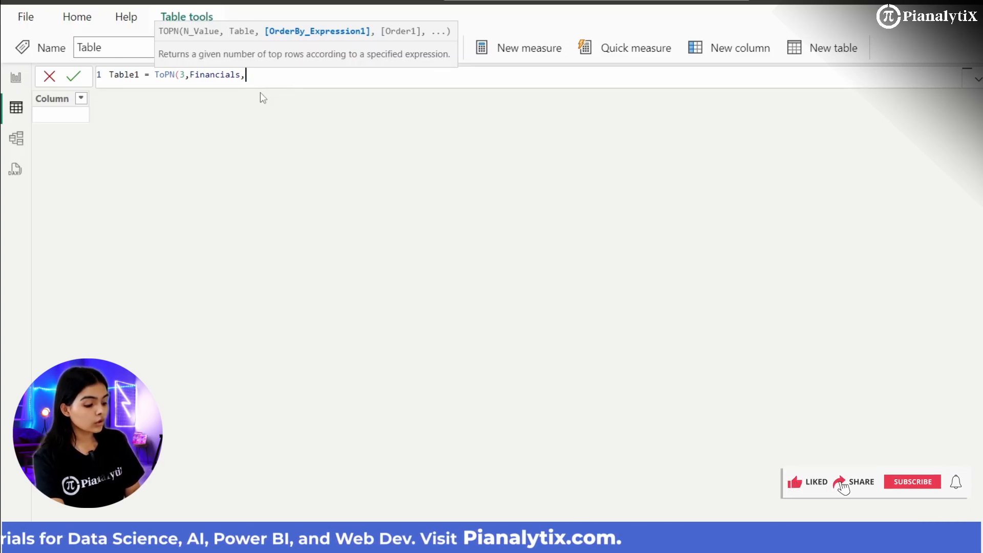
Order the TOPN formula by Financials[Gross Sales] with DESC, apply it, and review the Gross Sales column of Table1
type("Gros")
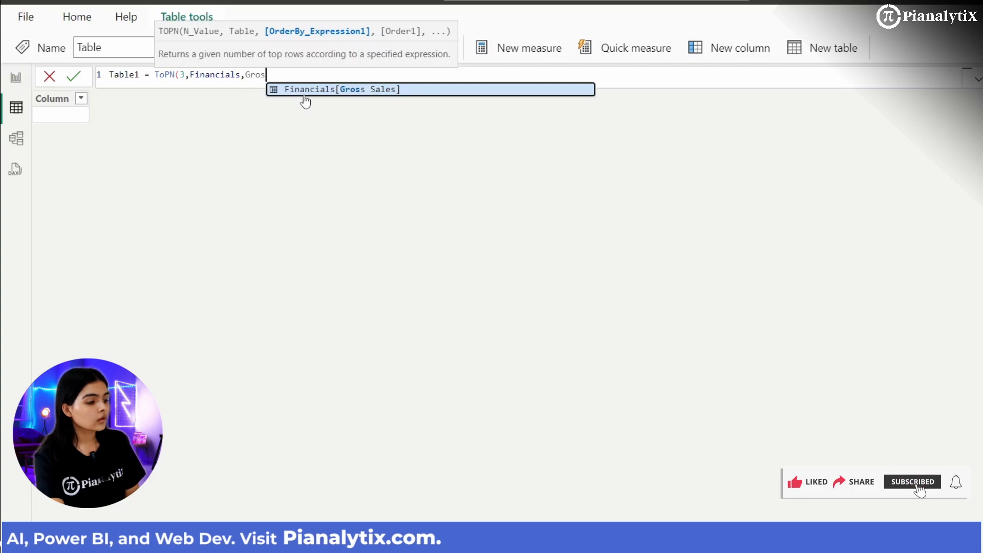
key("Tab")
type(",")
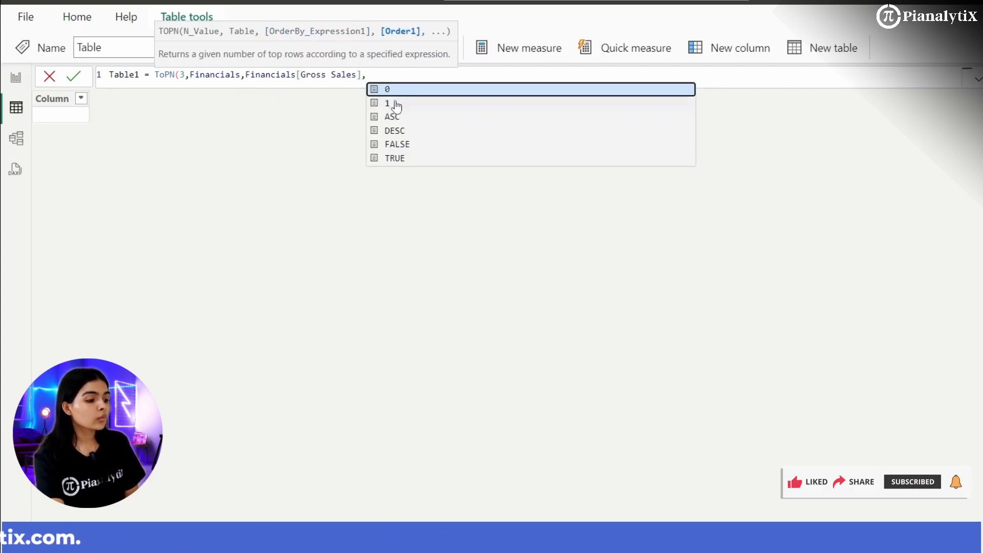
left_click(419, 135)
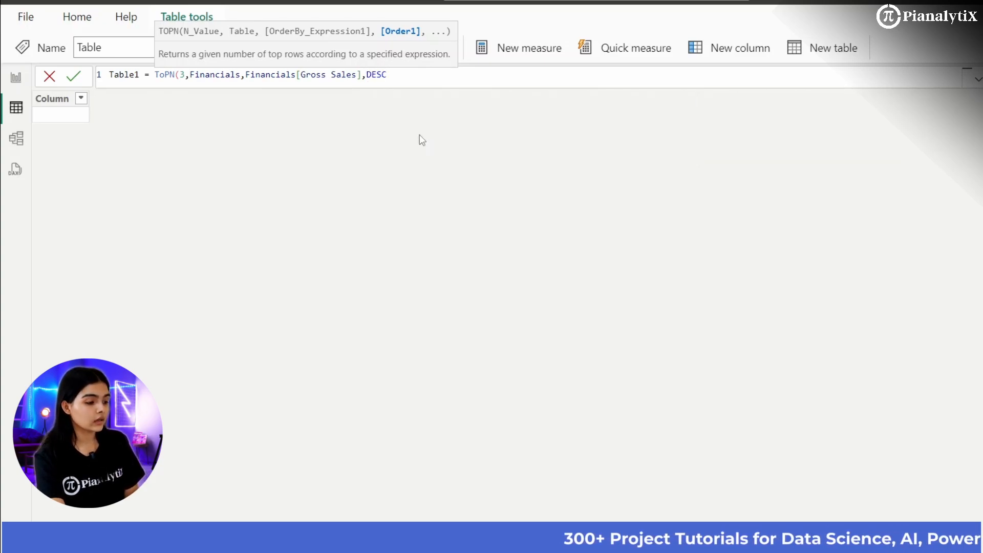
type(")")
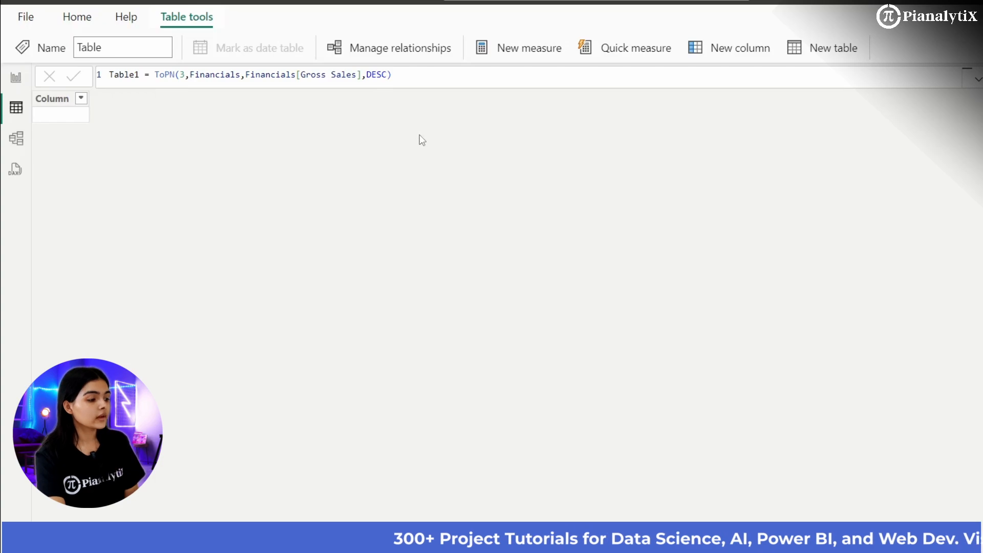
key("Return")
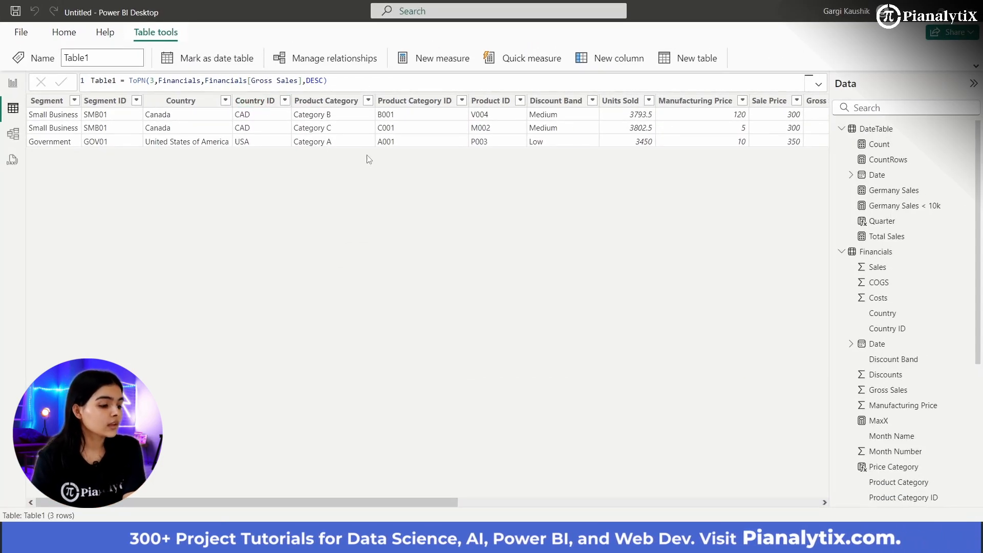
scroll(414, 152, "right", 10)
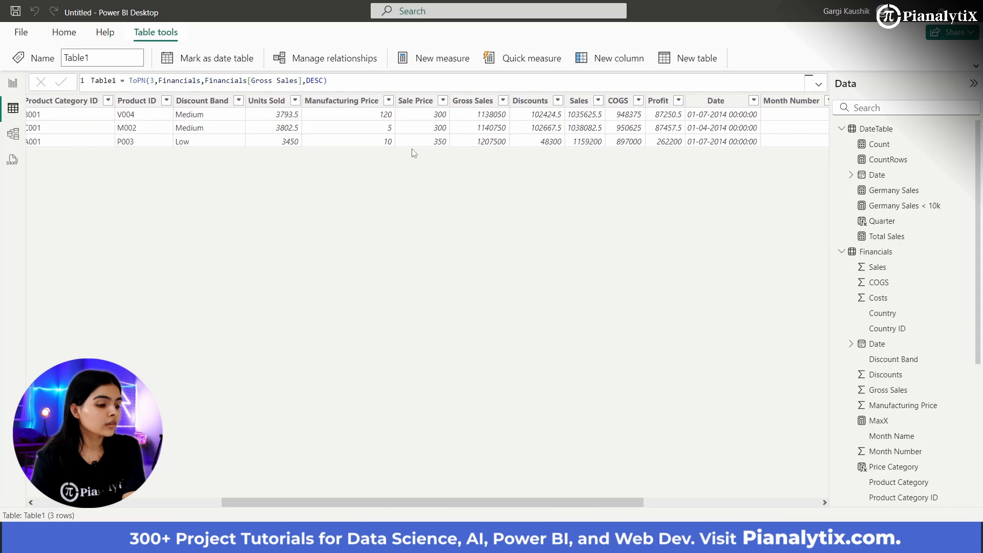
scroll(414, 152, "right", 1)
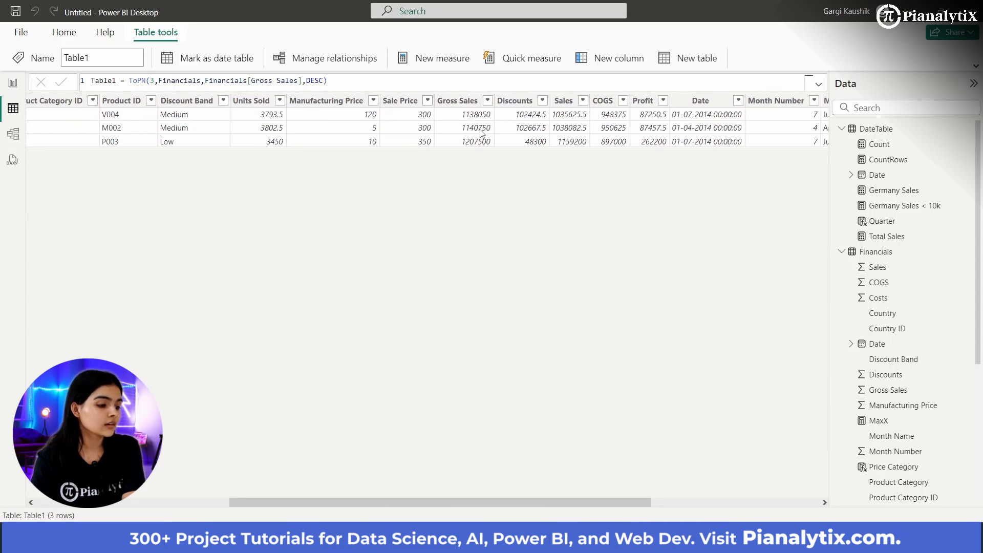